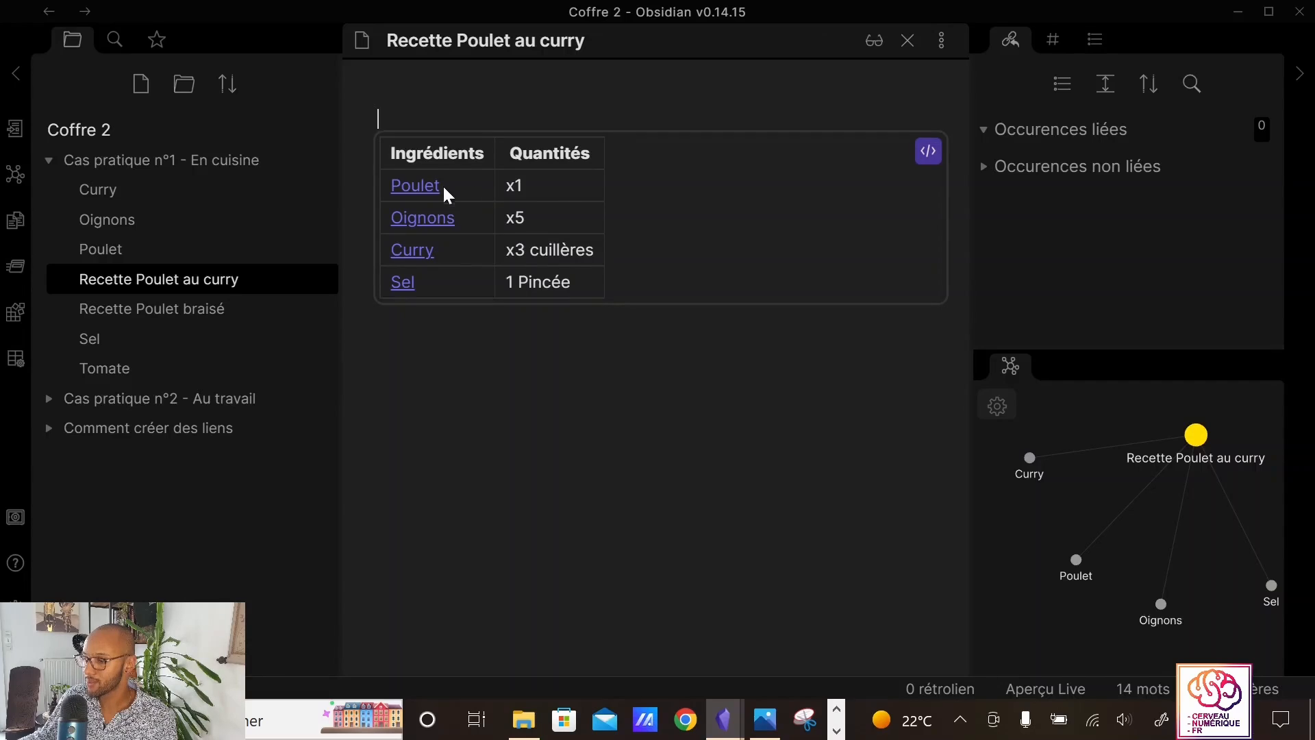
Open the Poulet note from the local graph and rearrange the graph to examine its linked recipes
{"action": "mouse_move", "coordinate": [435, 193]}
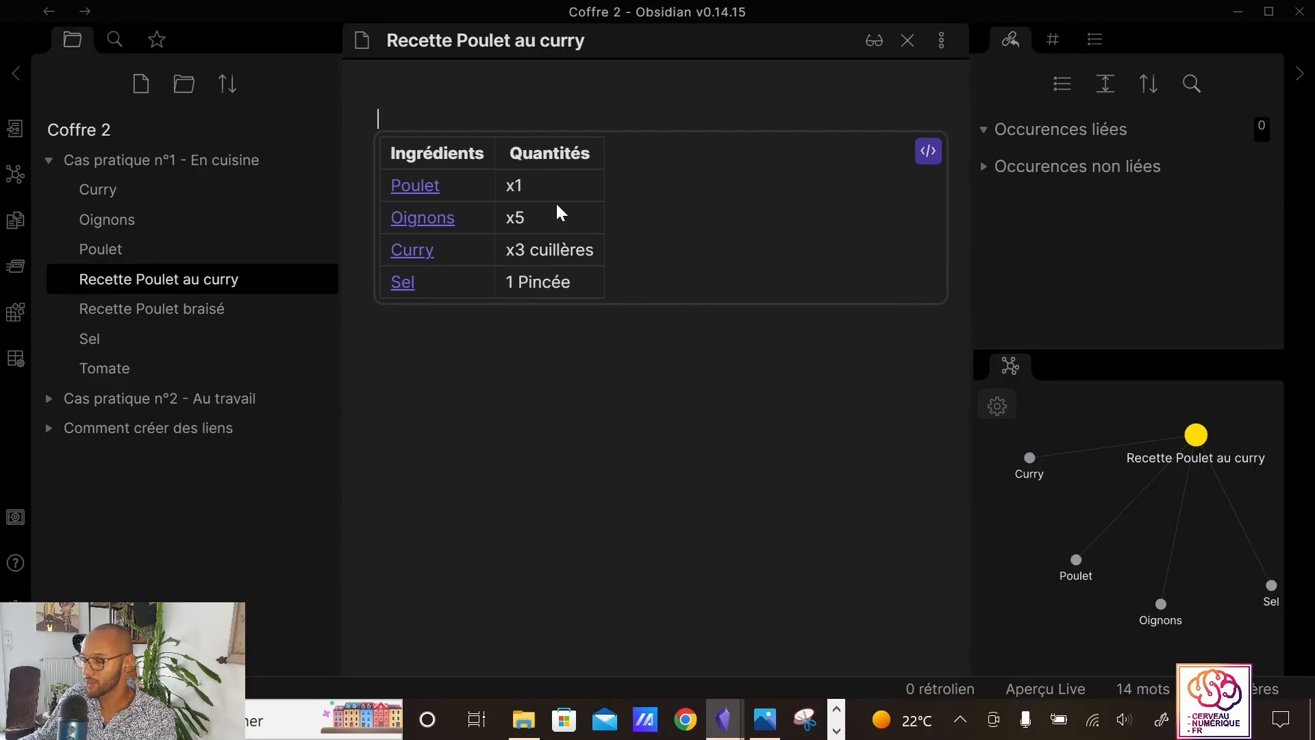
{"action": "left_click", "coordinate": [1075, 566]}
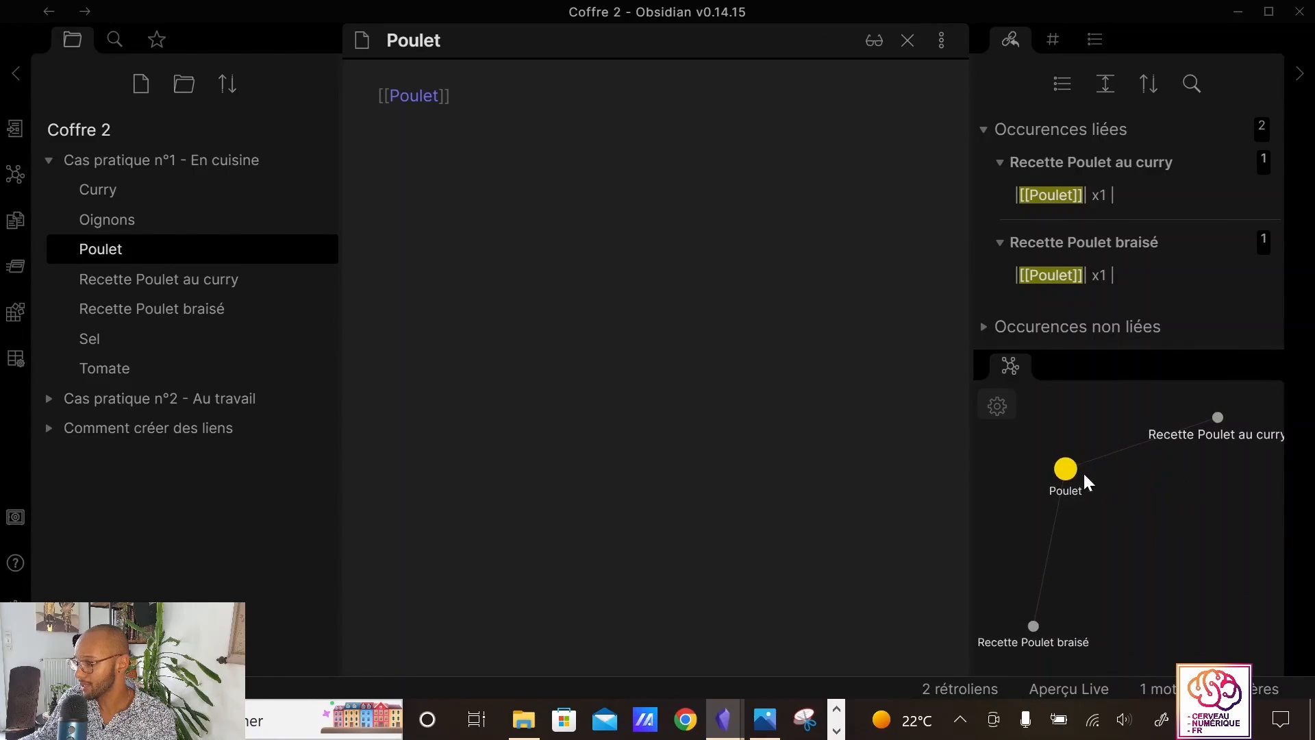
{"action": "left_click_drag", "start_coordinate": [1179, 503], "coordinate": [1199, 481]}
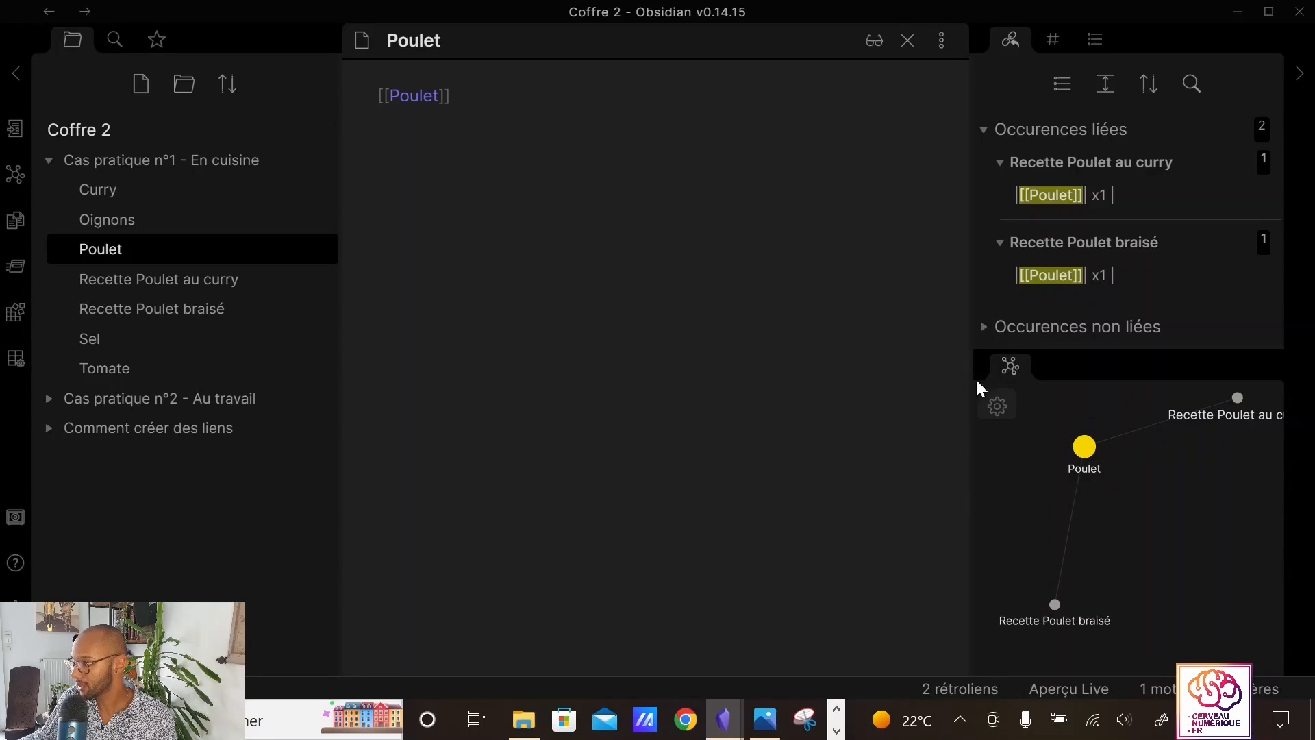
{"action": "left_click_drag", "start_coordinate": [1237, 402], "coordinate": [1226, 445]}
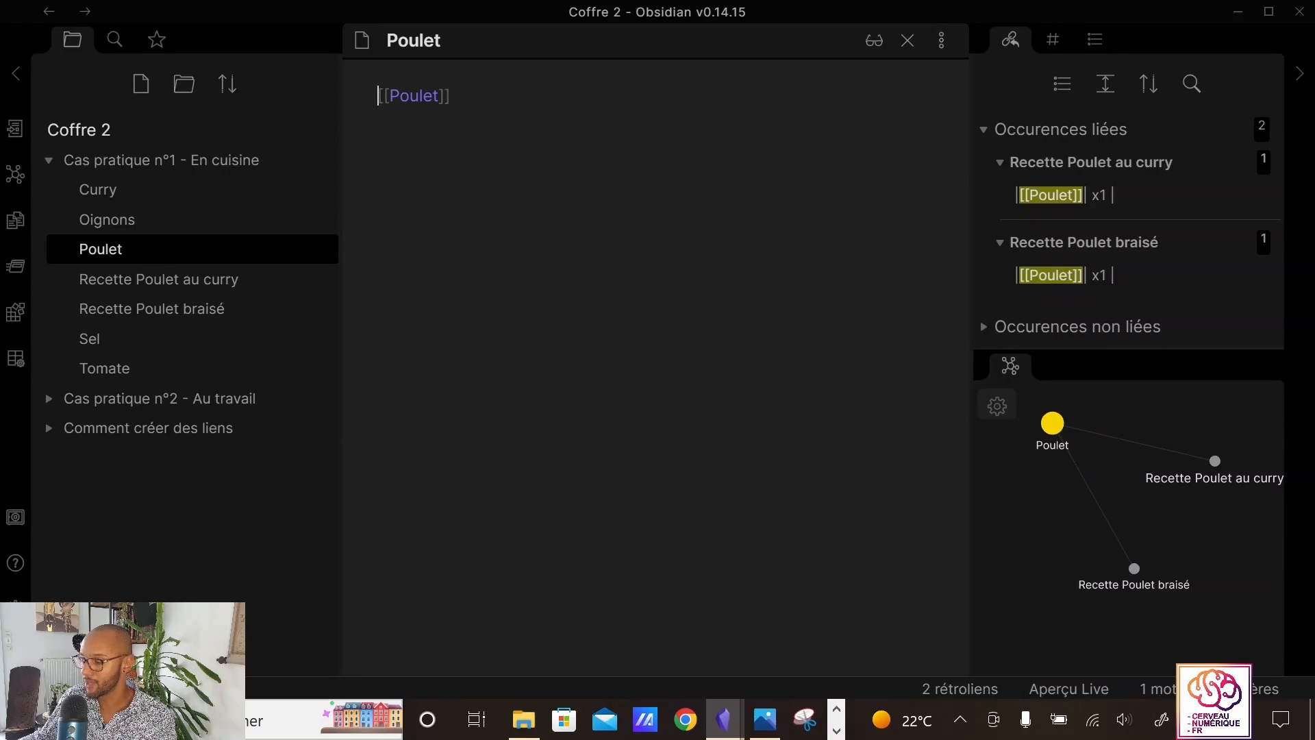
Collapse the cooking folder and open the 2022-07-20 Réunion hebdo note under Cas pratique n°2 - Au travail, Analyses Hebdos
{"action": "left_click", "coordinate": [58, 159]}
{"action": "left_click", "coordinate": [53, 190]}
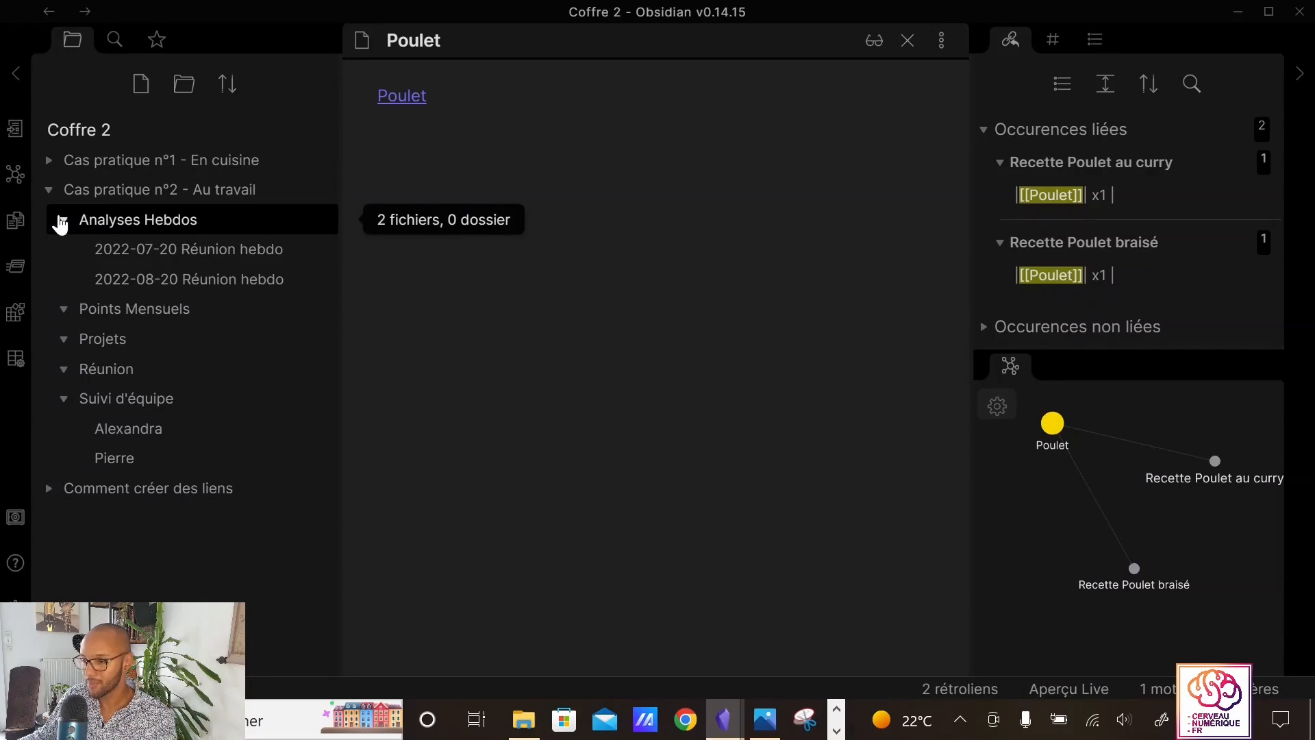
{"action": "left_click", "coordinate": [63, 228]}
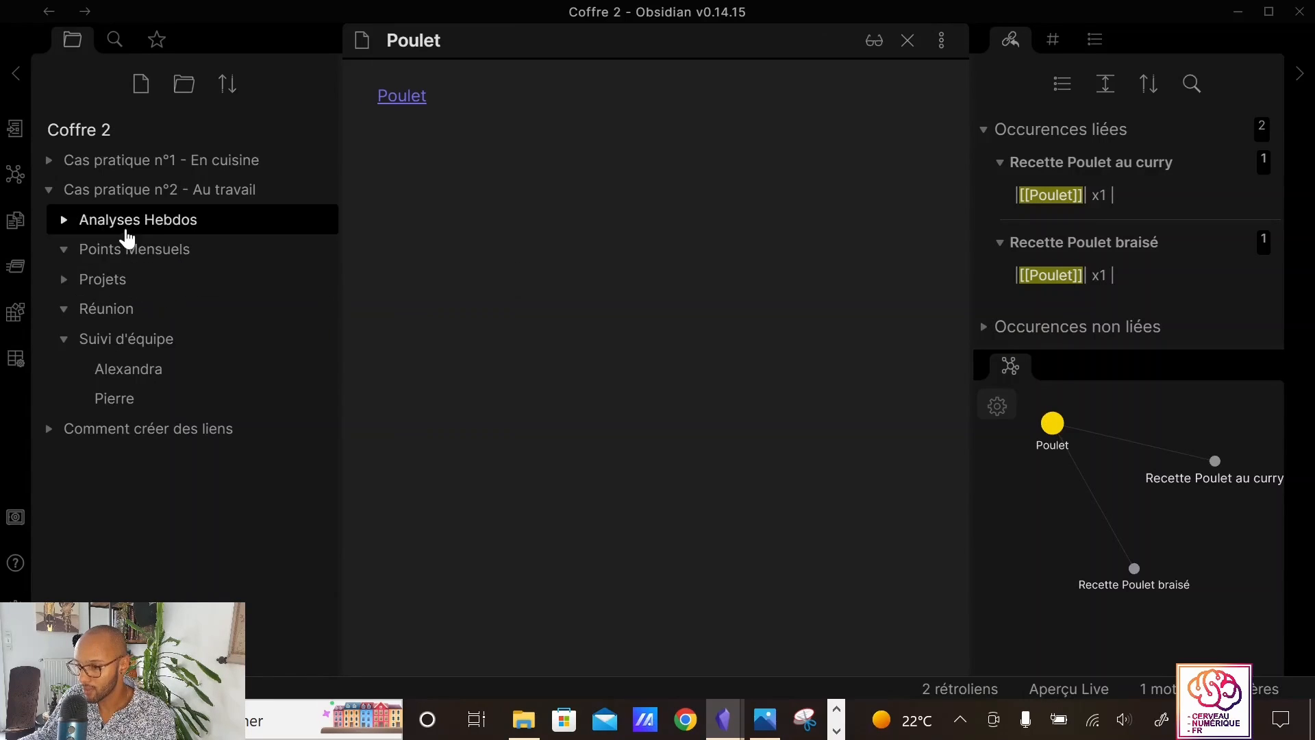
{"action": "left_click", "coordinate": [151, 221]}
{"action": "left_click", "coordinate": [182, 258]}
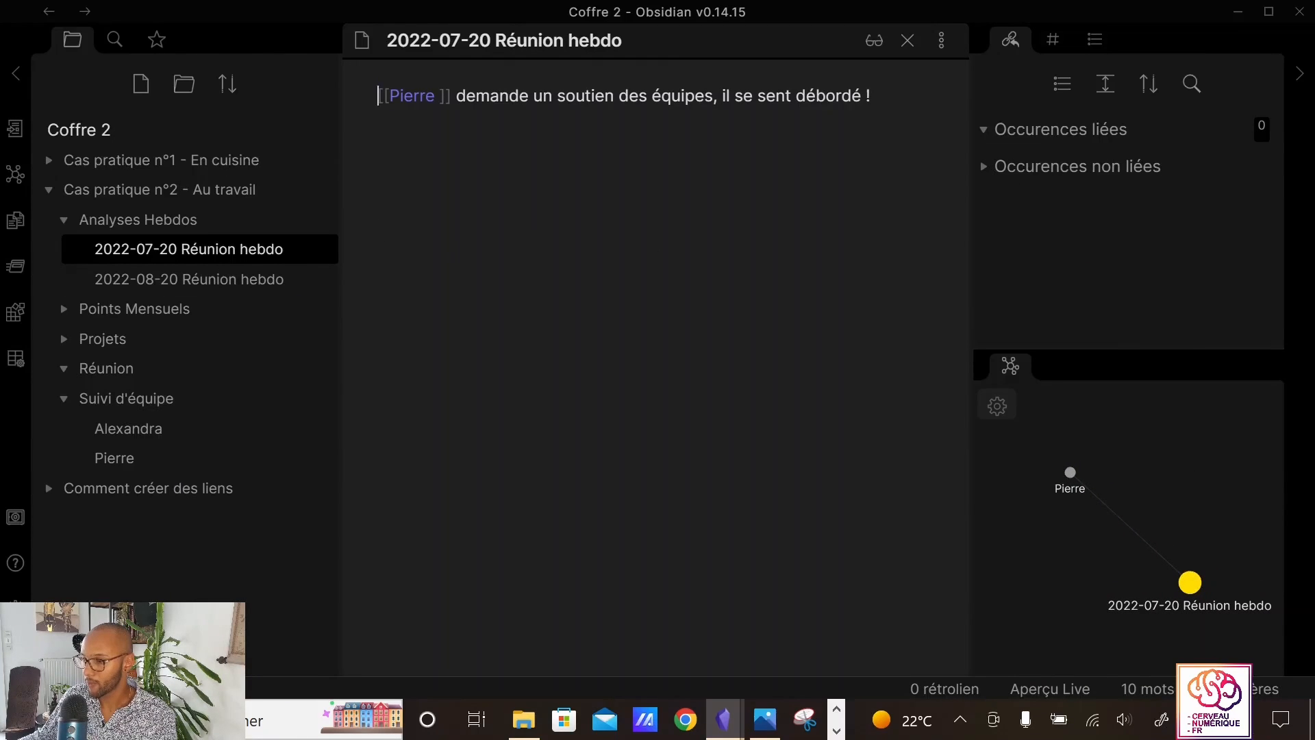
{"action": "key", "text": "End"}
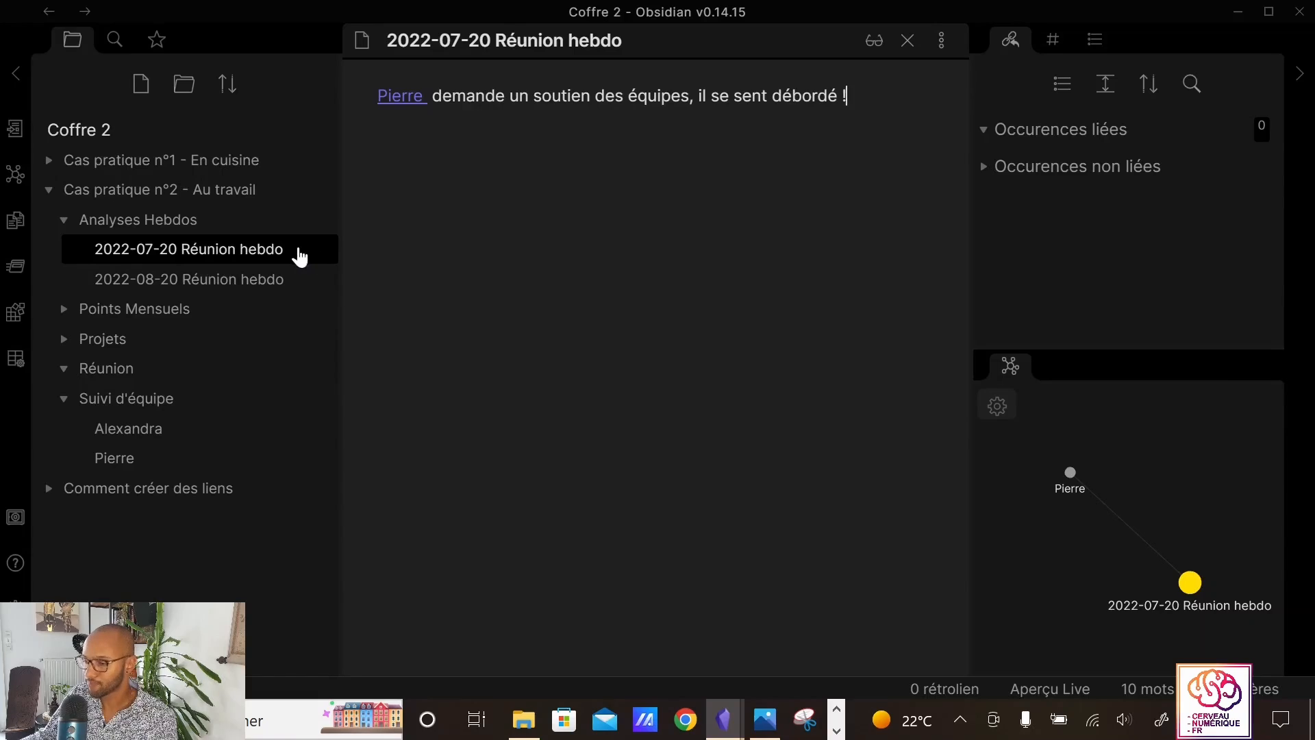
Display the 2022-08-20 Réunion hebdo note in reading view and follow its first link to the team member's note
{"action": "left_click", "coordinate": [236, 279]}
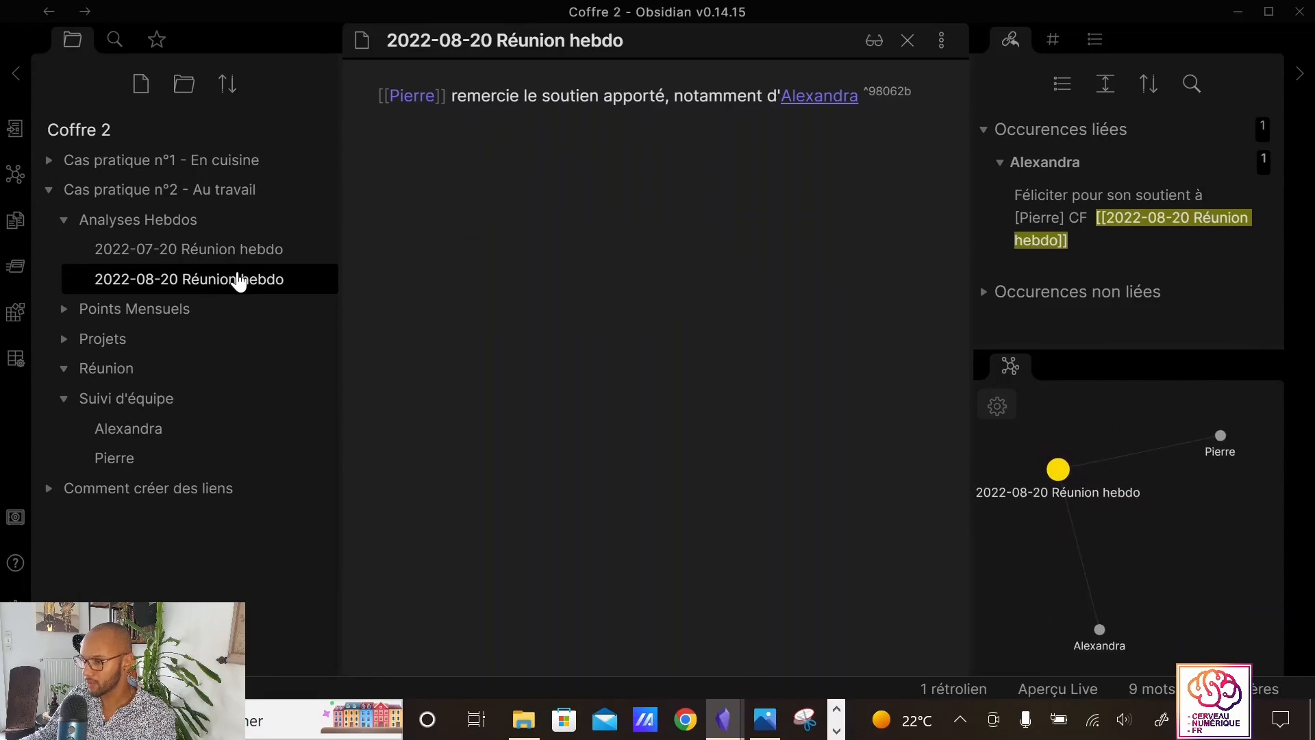
{"action": "key", "text": "ctrl+e"}
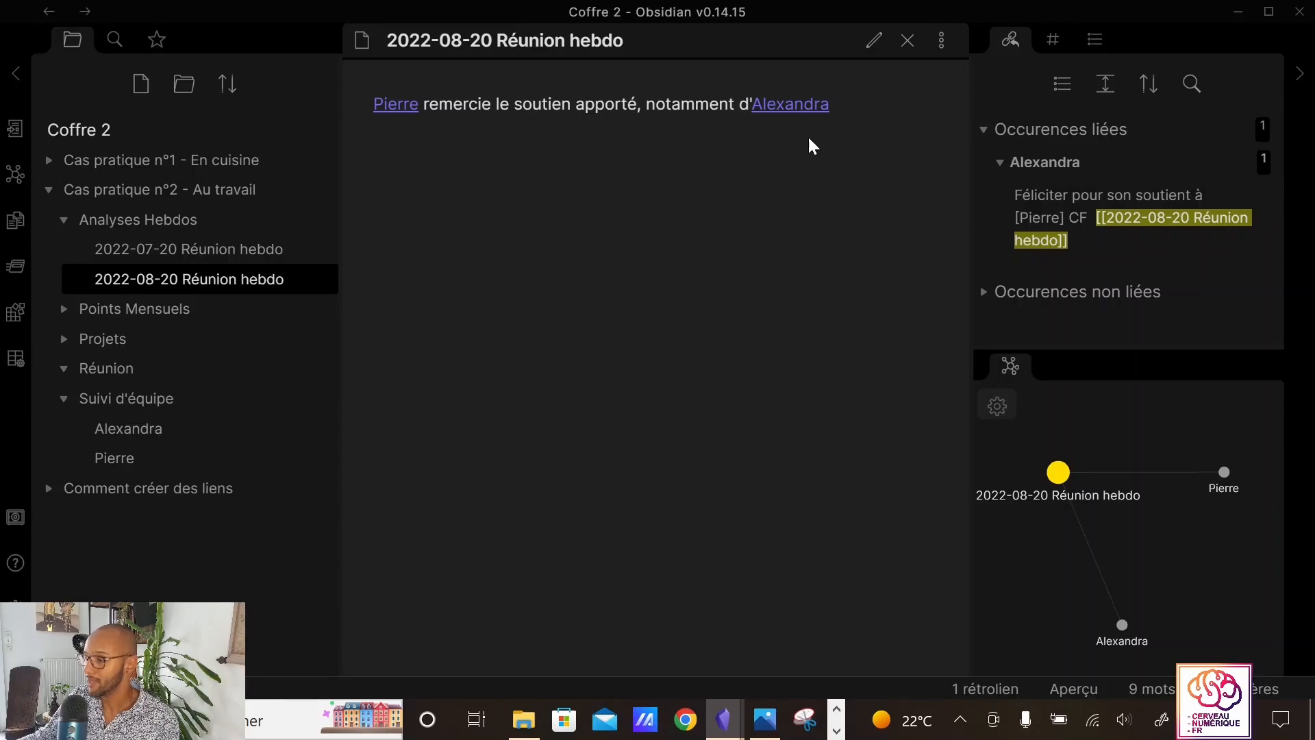
{"action": "left_click", "coordinate": [398, 107]}
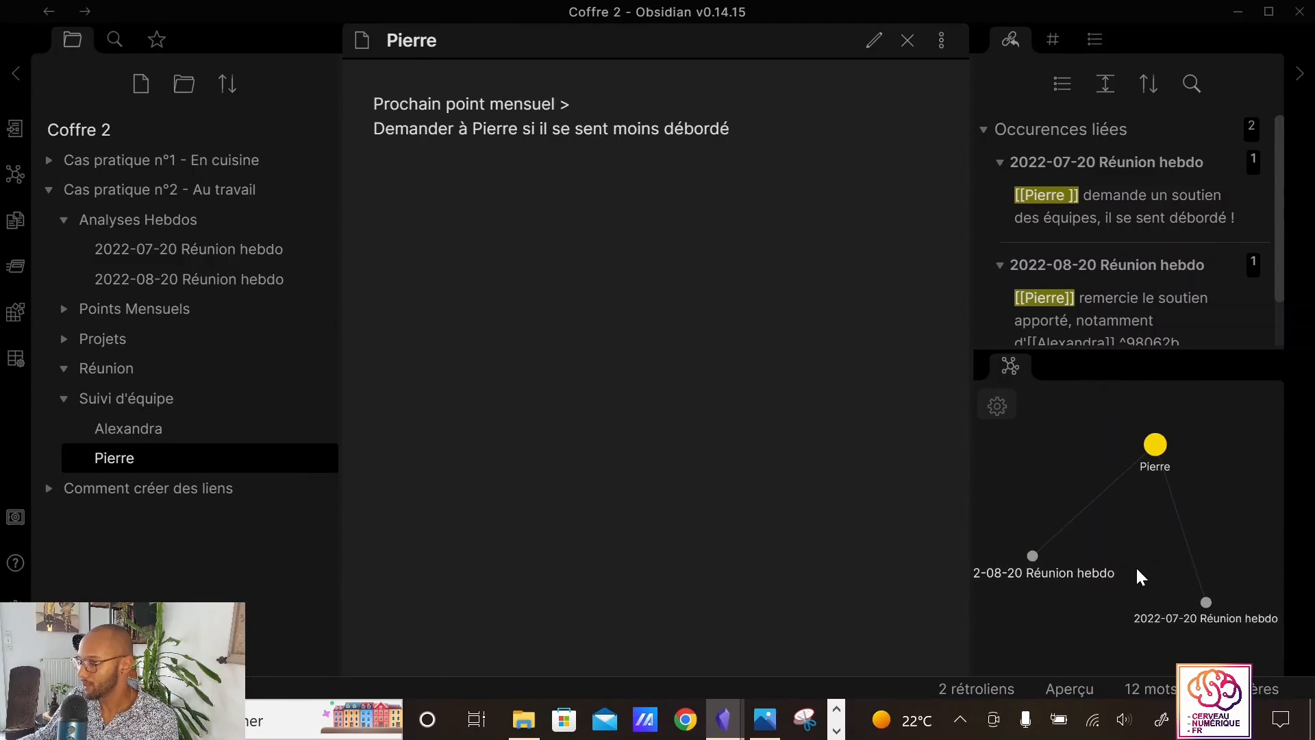
Examine the meeting notes linked to this team member in the local graph and open the other Suivi d'équipe note
{"action": "scroll", "coordinate": [1157, 552], "scroll_direction": "up", "scroll_amount": 3}
{"action": "left_click_drag", "start_coordinate": [1158, 552], "coordinate": [1197, 528]}
{"action": "left_click_drag", "start_coordinate": [1088, 486], "coordinate": [1141, 472]}
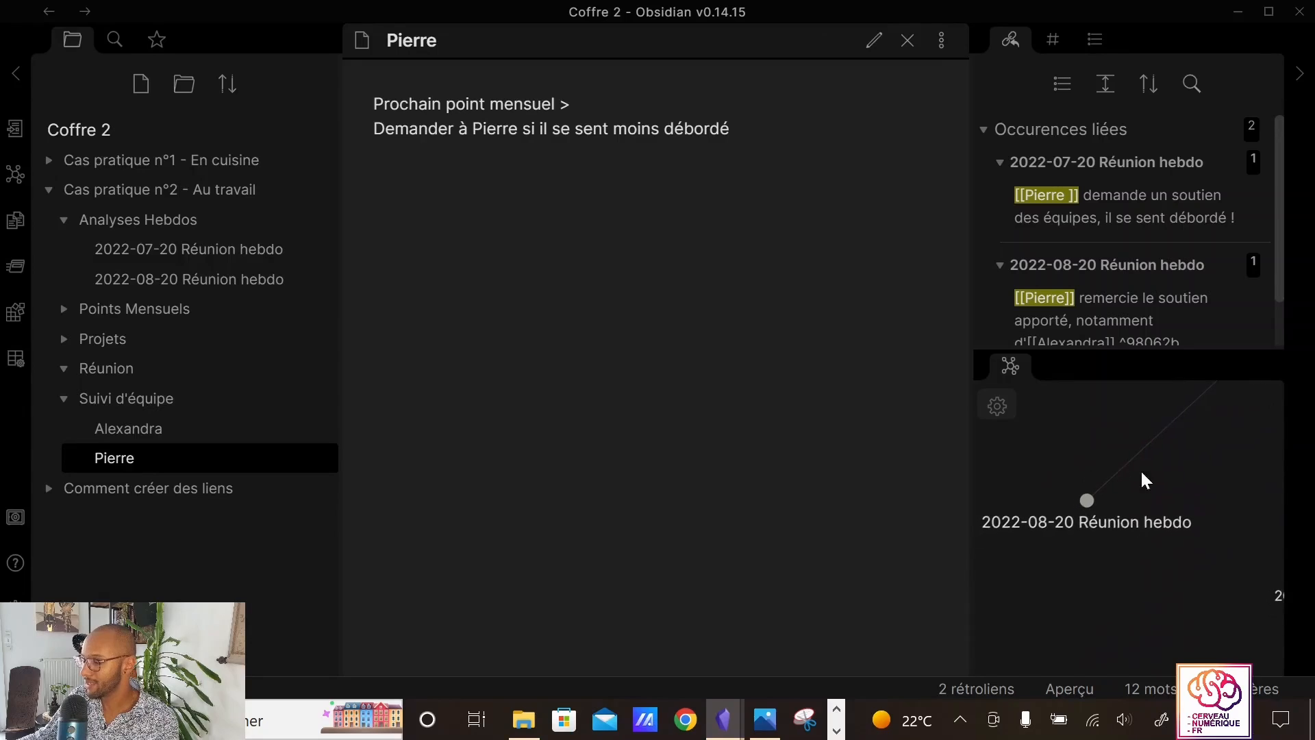
{"action": "left_click_drag", "start_coordinate": [1174, 520], "coordinate": [1147, 488]}
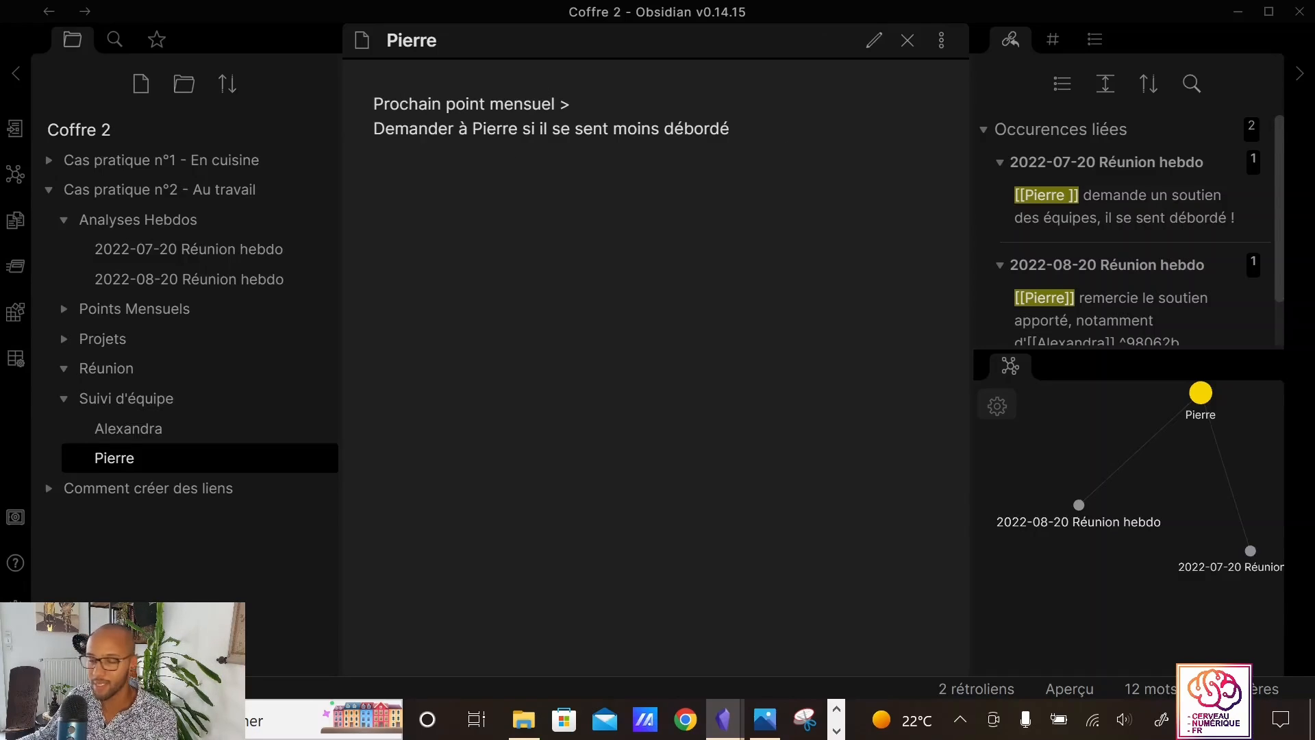
{"action": "left_click", "coordinate": [171, 432]}
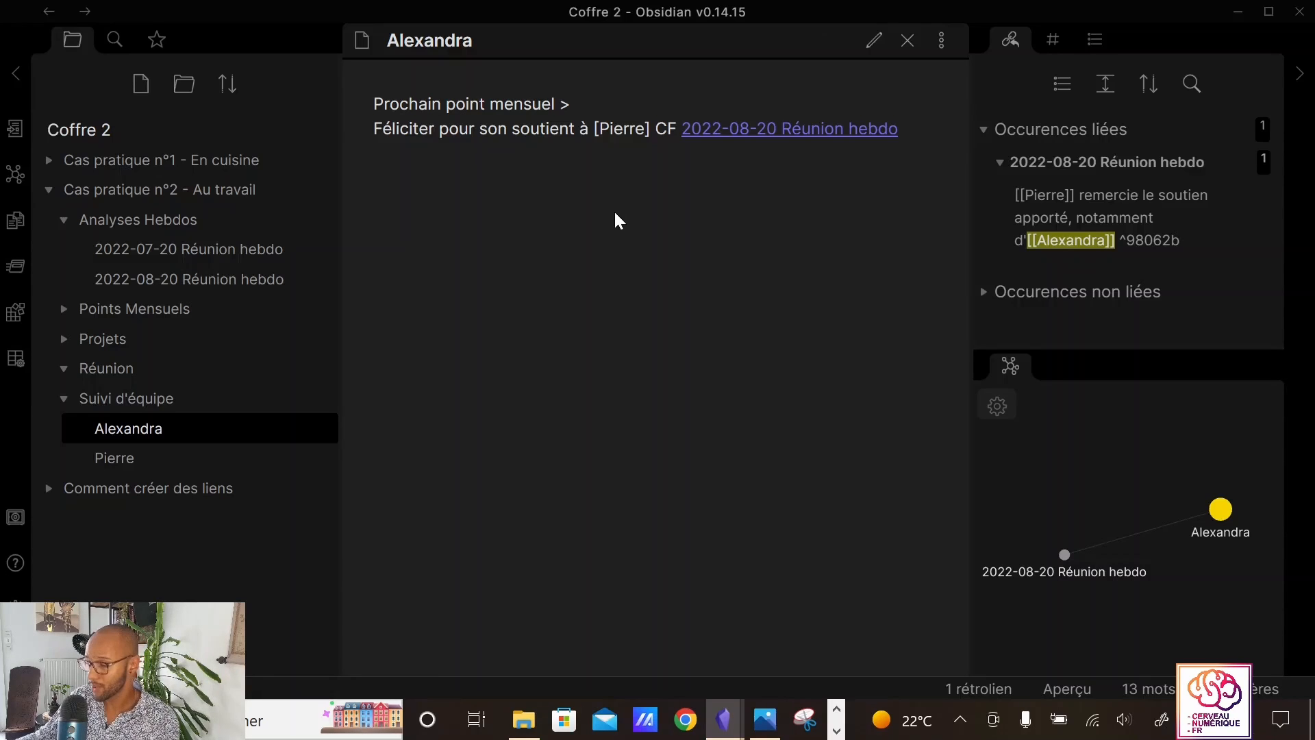
Collapse Cas pratique n°2, expand Comment créer des liens and open its note 1 Créer un lien simple for editing
{"action": "left_click", "coordinate": [60, 197]}
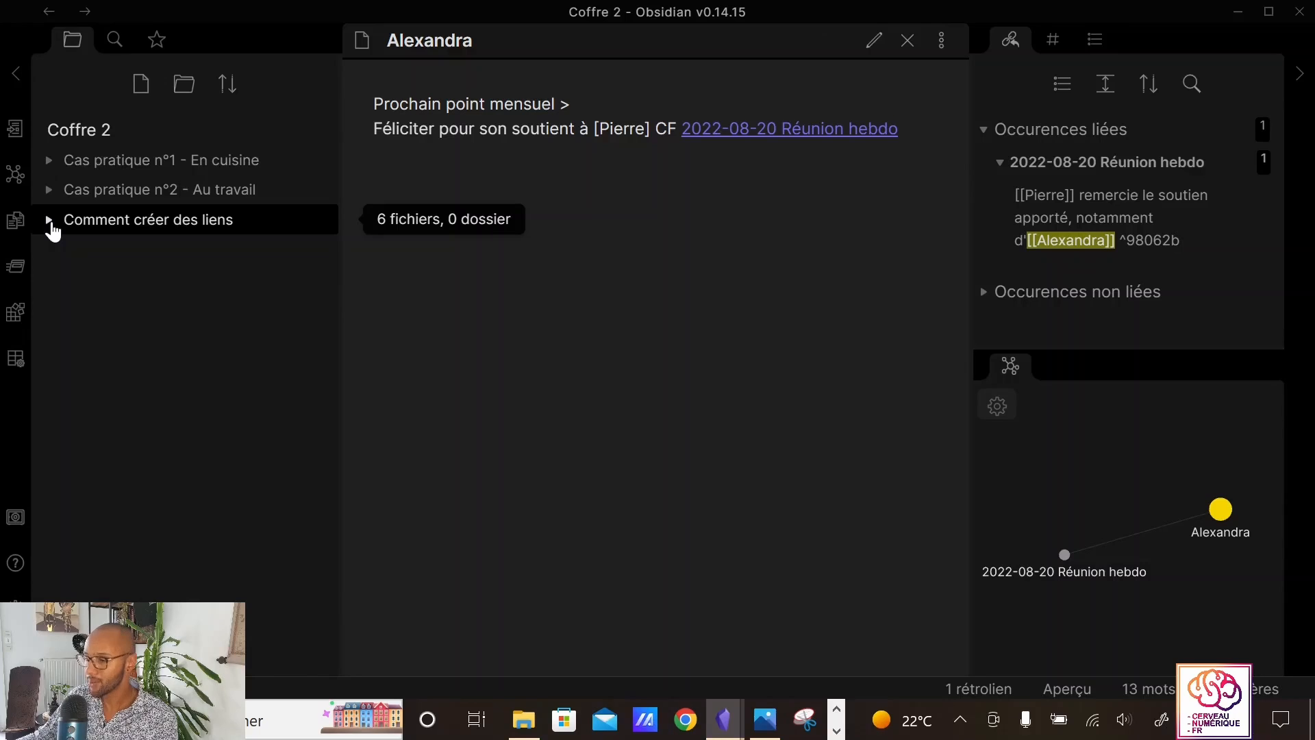
{"action": "left_click", "coordinate": [51, 226]}
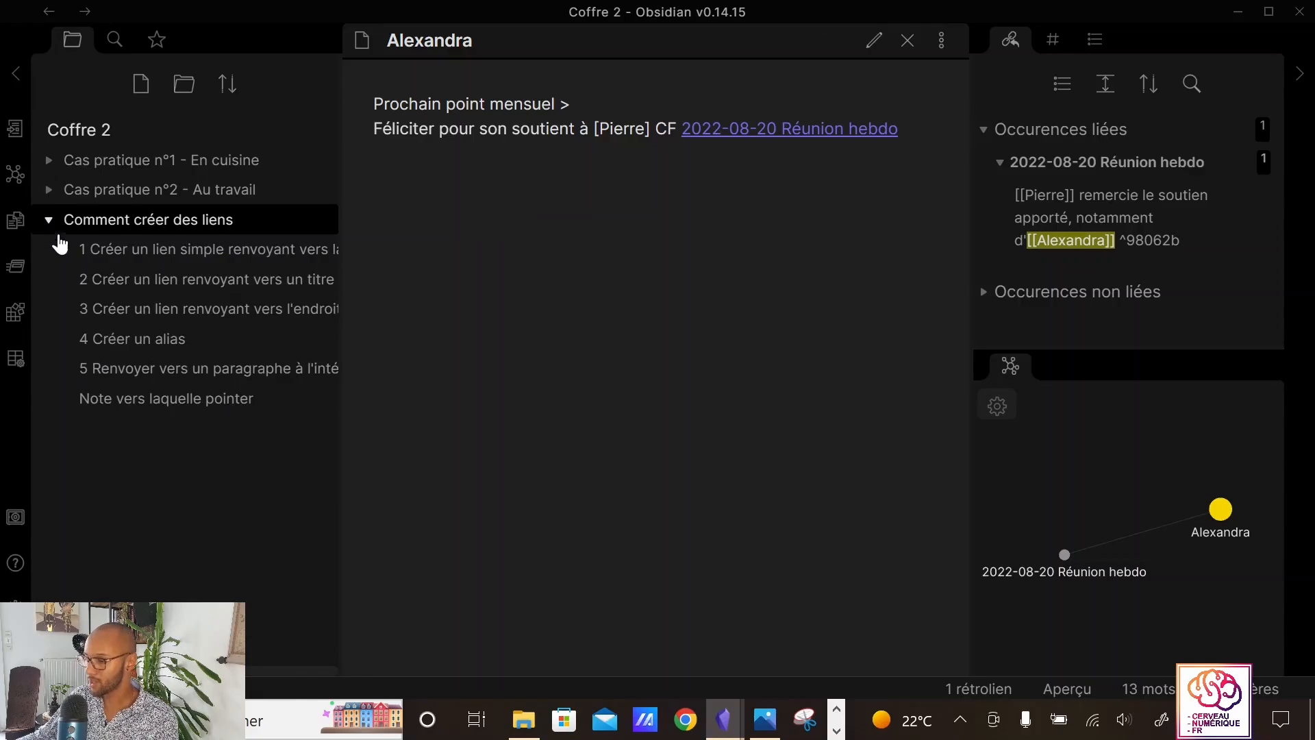
{"action": "left_click", "coordinate": [171, 250]}
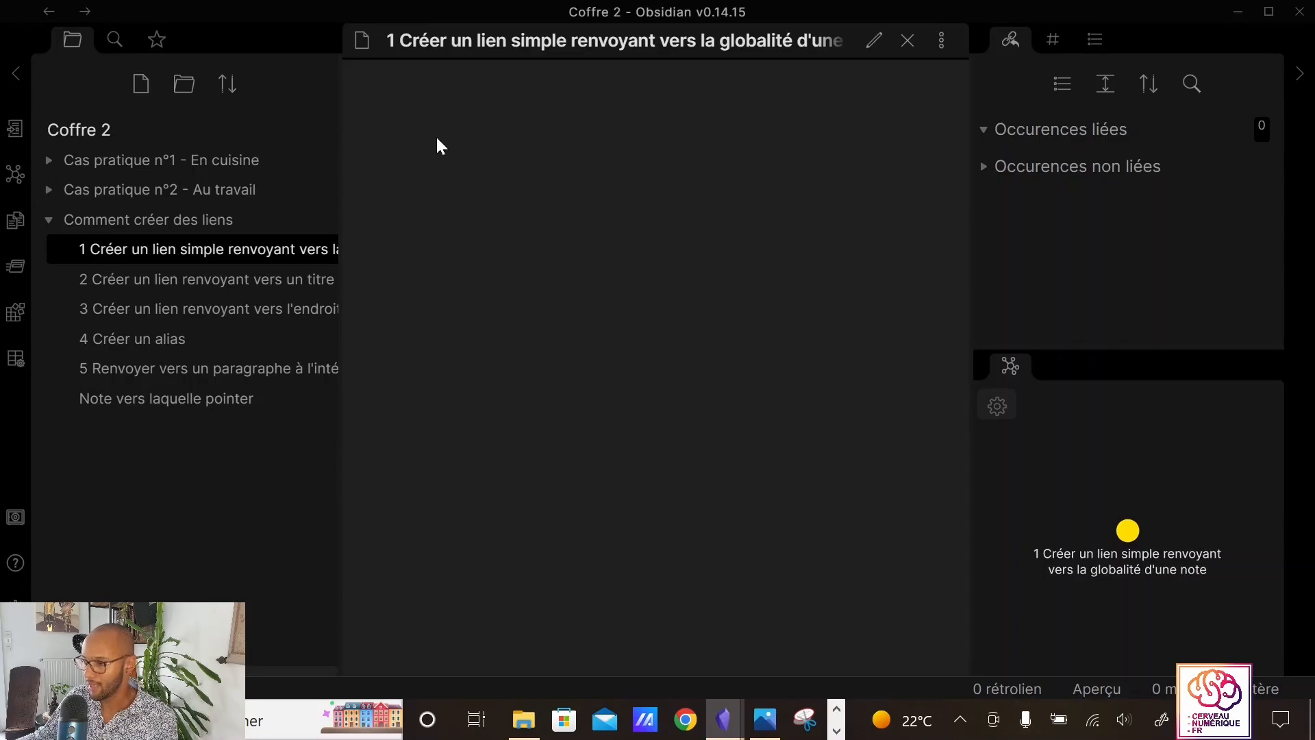
{"action": "key", "text": "ctrl+e"}
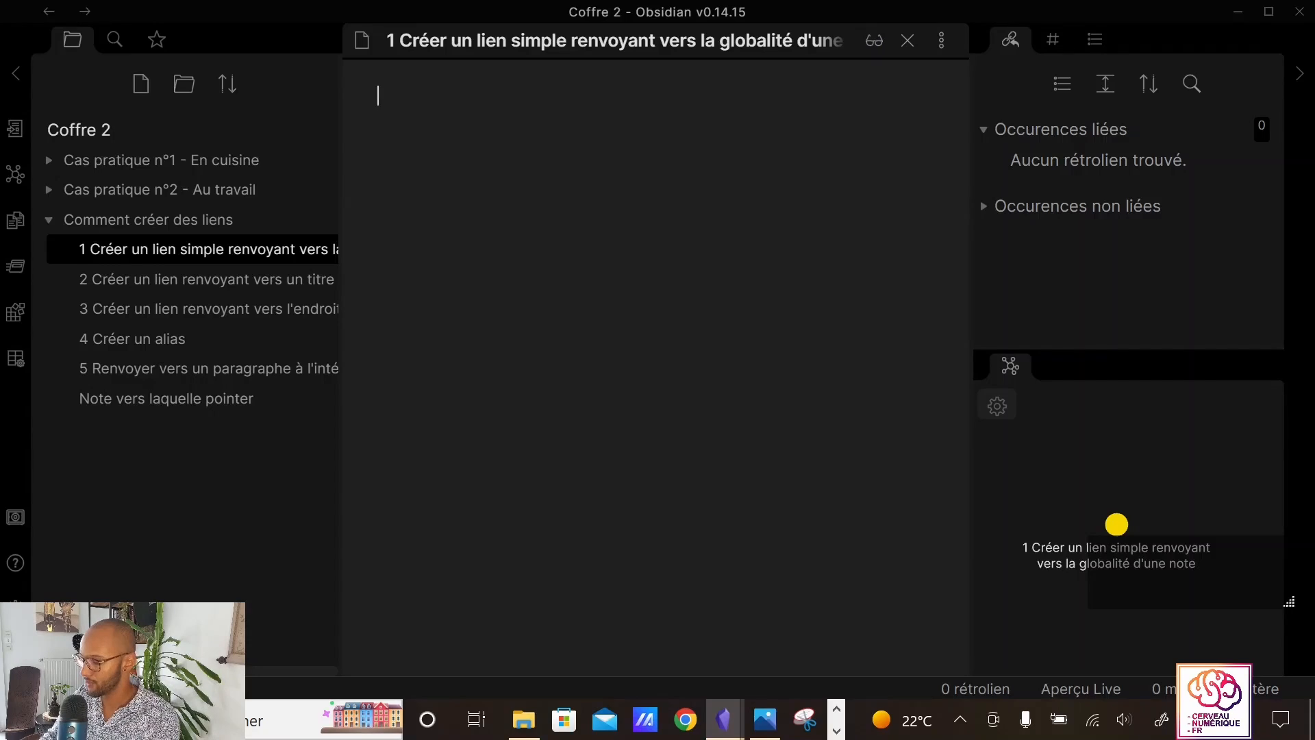
Write "Voici une" as the opening text of the empty note
{"action": "key", "text": "shift"}
{"action": "key", "text": "shift"}
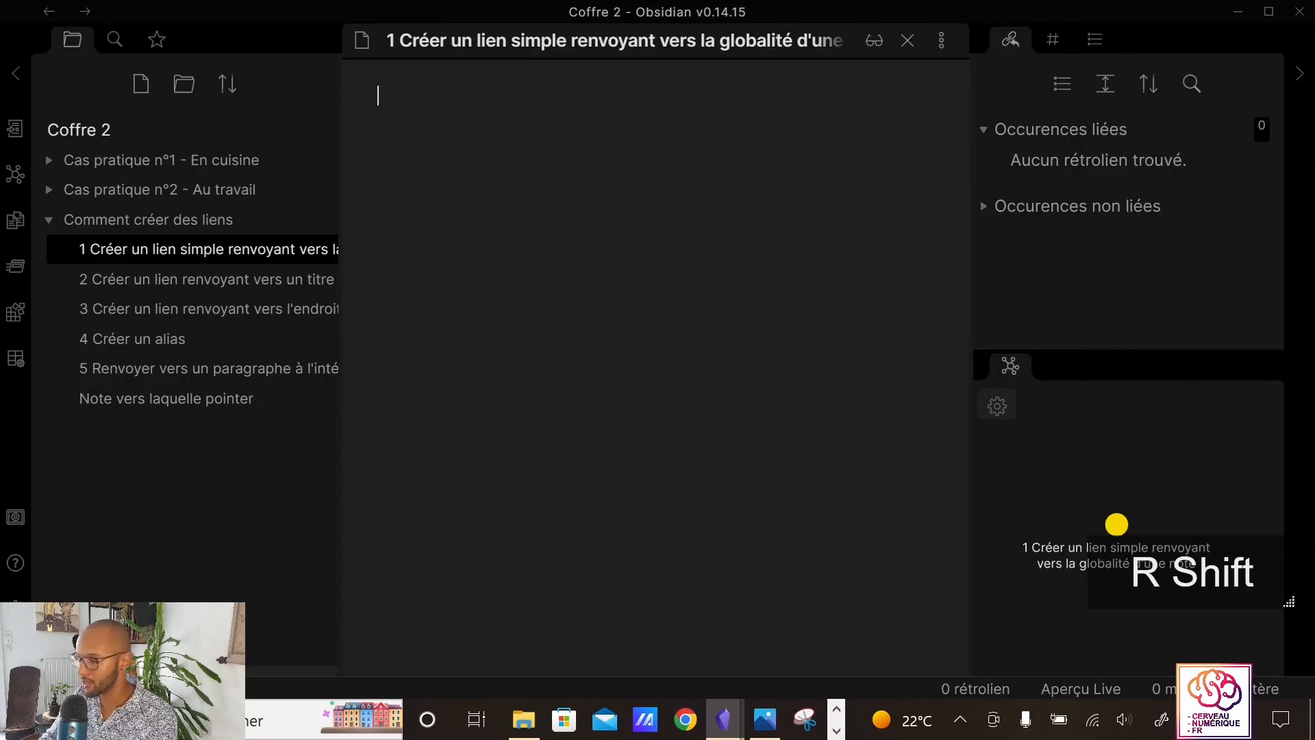
{"action": "key", "text": "shift"}
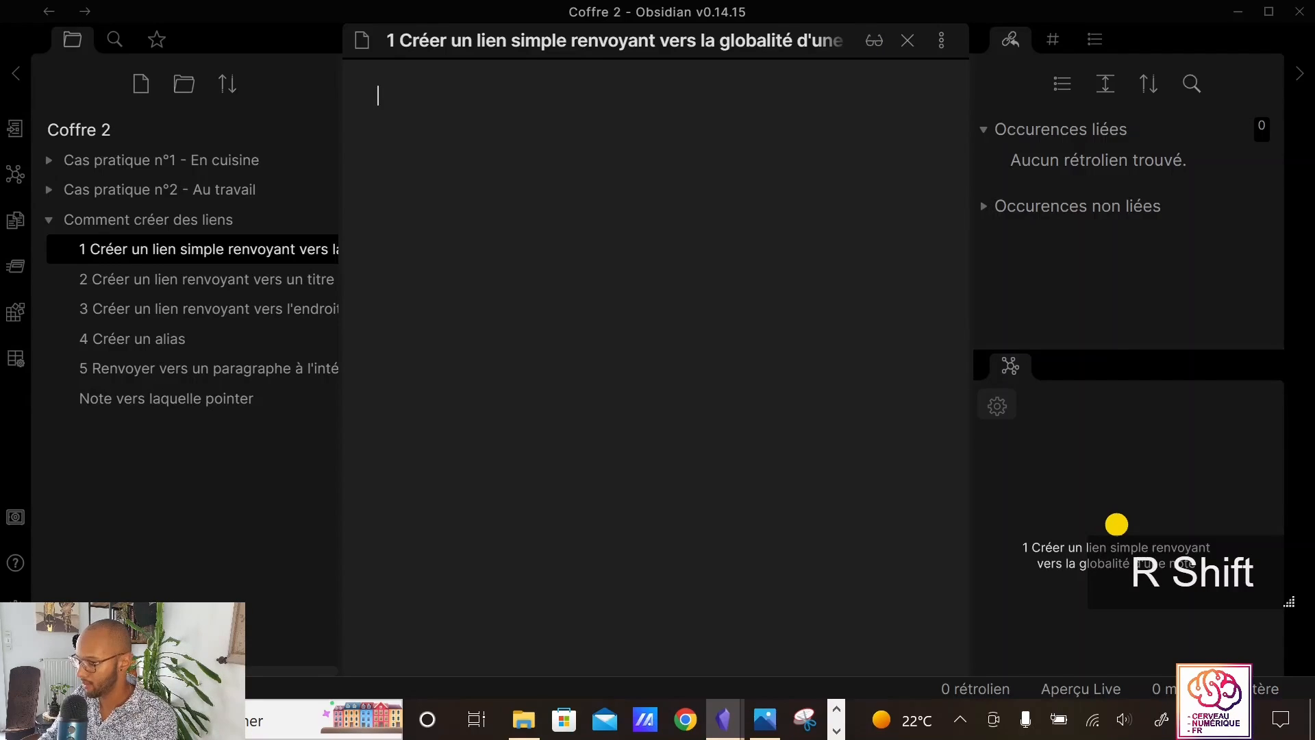
{"action": "type", "text": "Vo"}
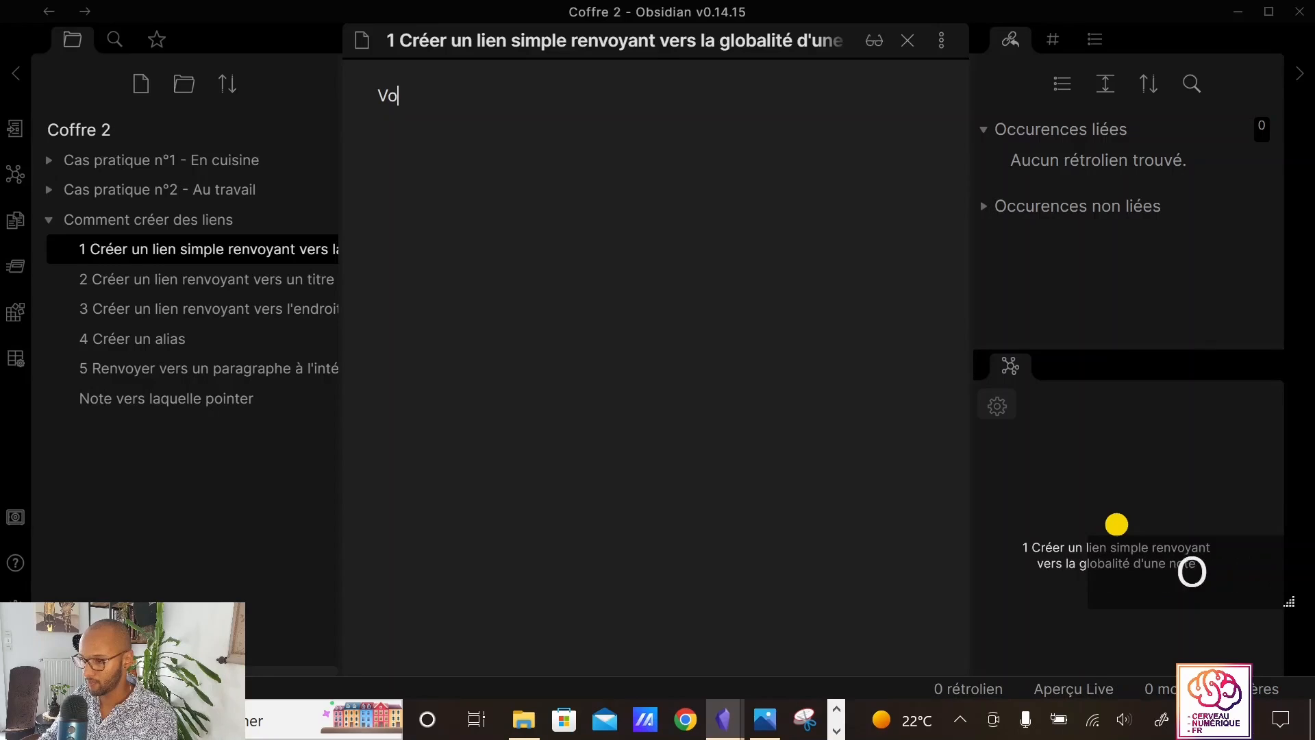
{"action": "type", "text": "ici une"}
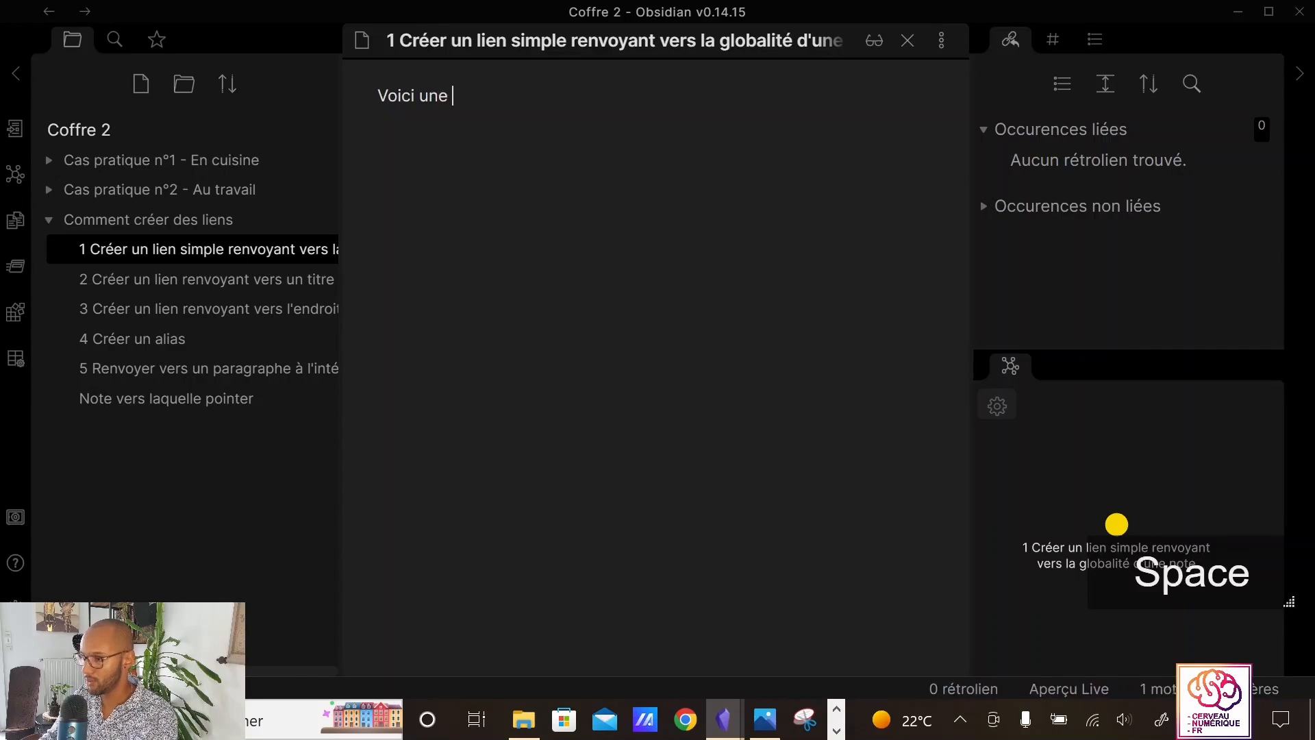
Insert an internal link to the note "Note vers laquelle pointer" after "Voici une"
{"action": "key", "text": "ctrl+alt"}
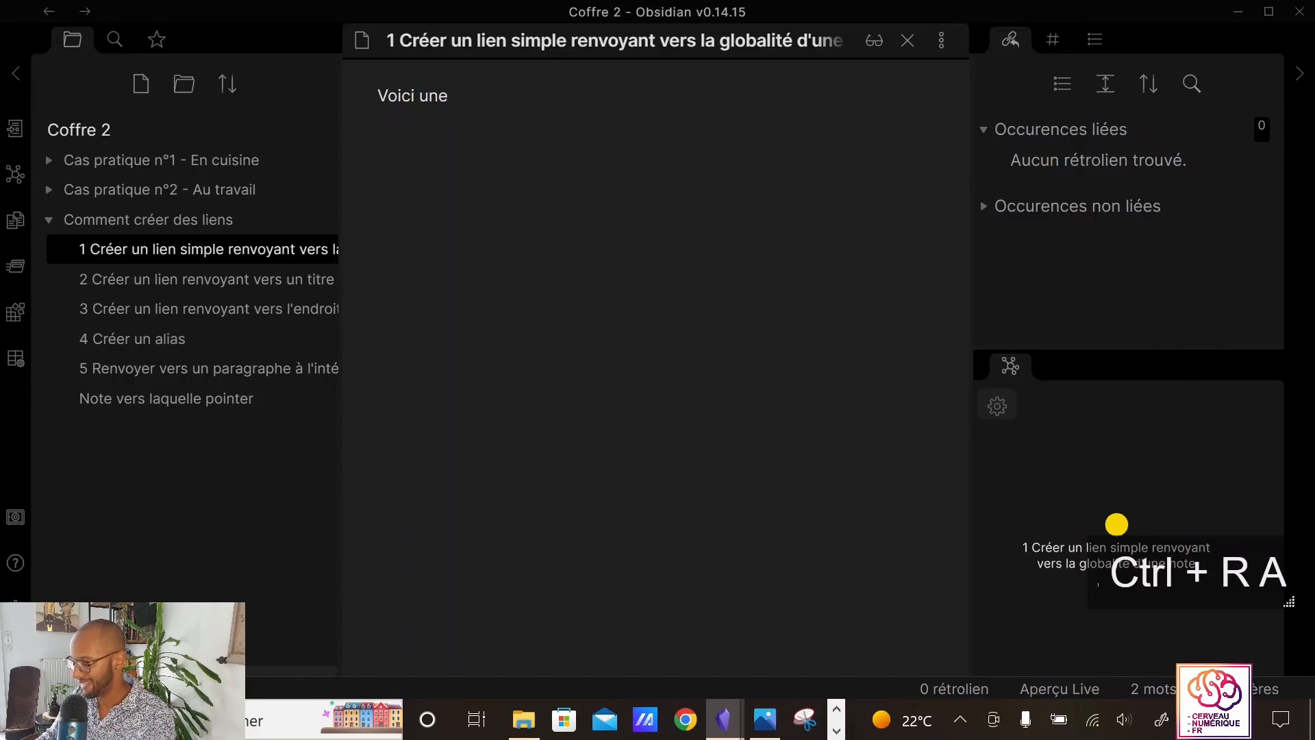
{"action": "type", "text": "[["}
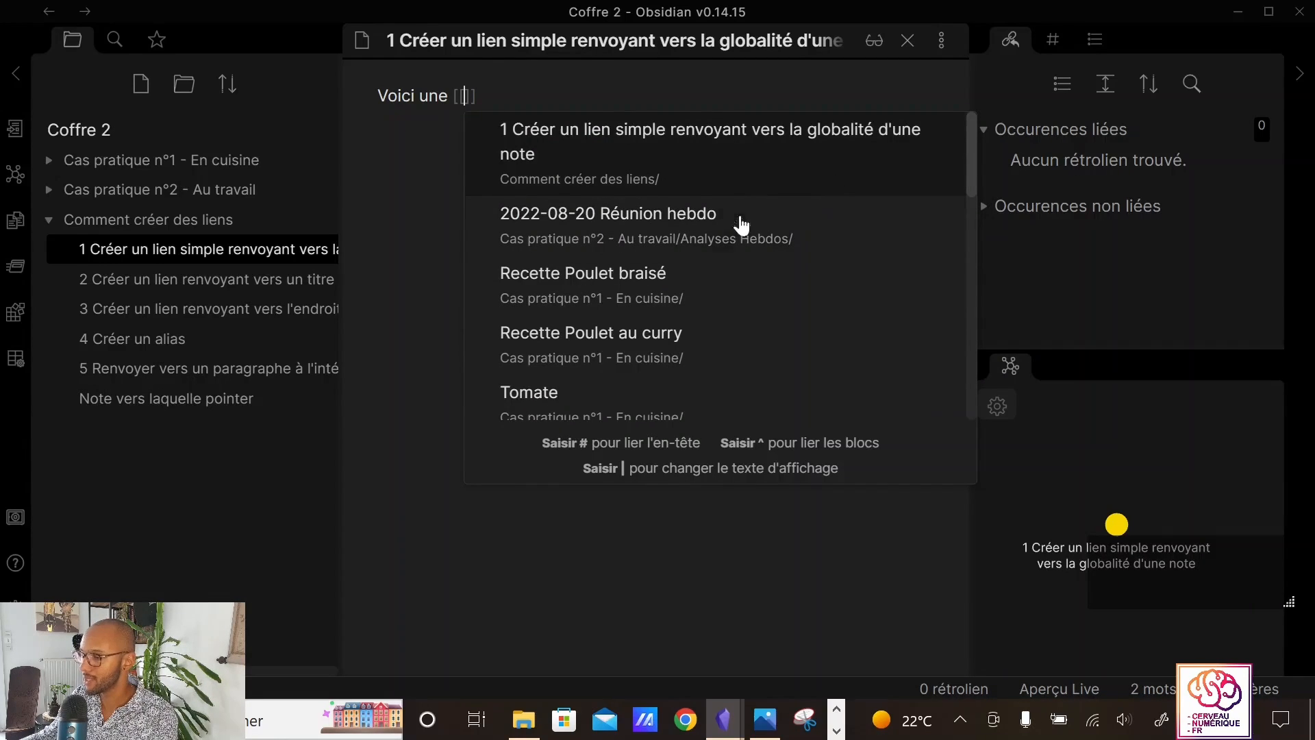
{"action": "scroll", "coordinate": [788, 226], "scroll_direction": "down", "scroll_amount": 5}
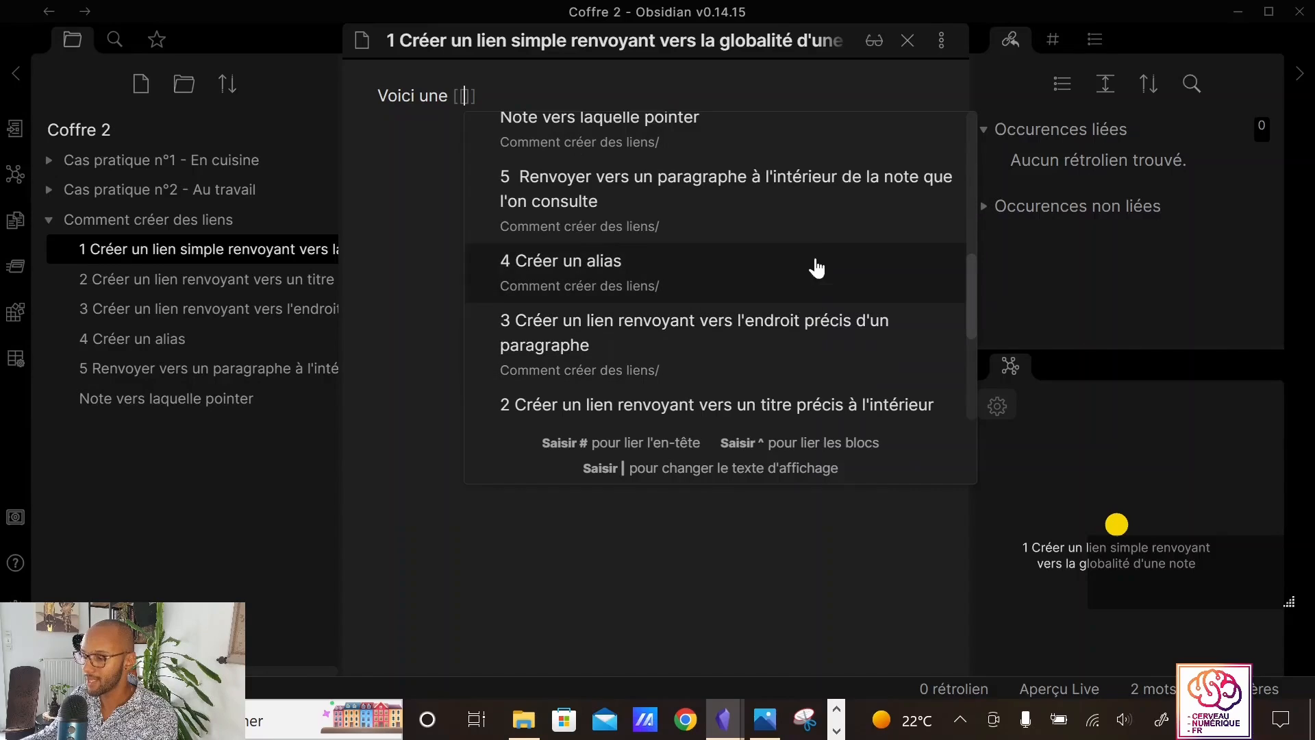
{"action": "scroll", "coordinate": [746, 247], "scroll_direction": "up", "scroll_amount": 2}
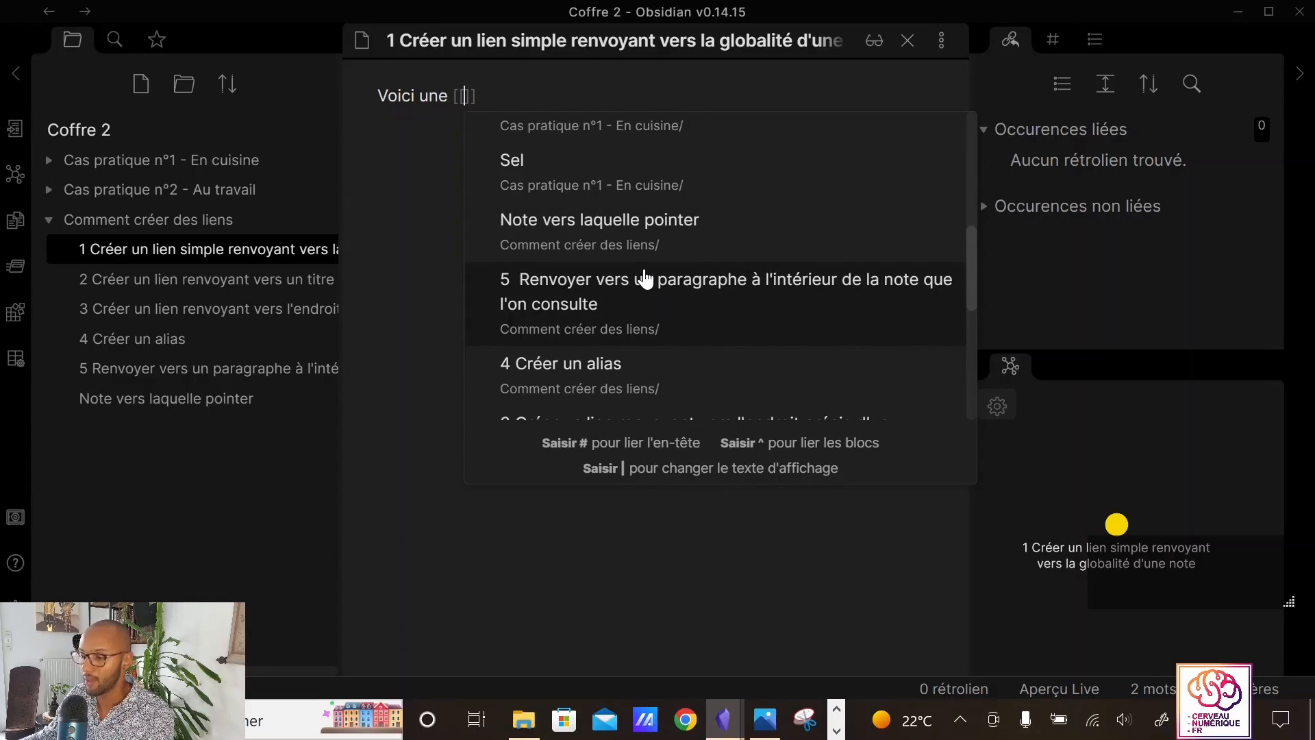
{"action": "scroll", "coordinate": [645, 278], "scroll_direction": "up", "scroll_amount": 2}
{"action": "scroll", "coordinate": [757, 254], "scroll_direction": "down", "scroll_amount": 5}
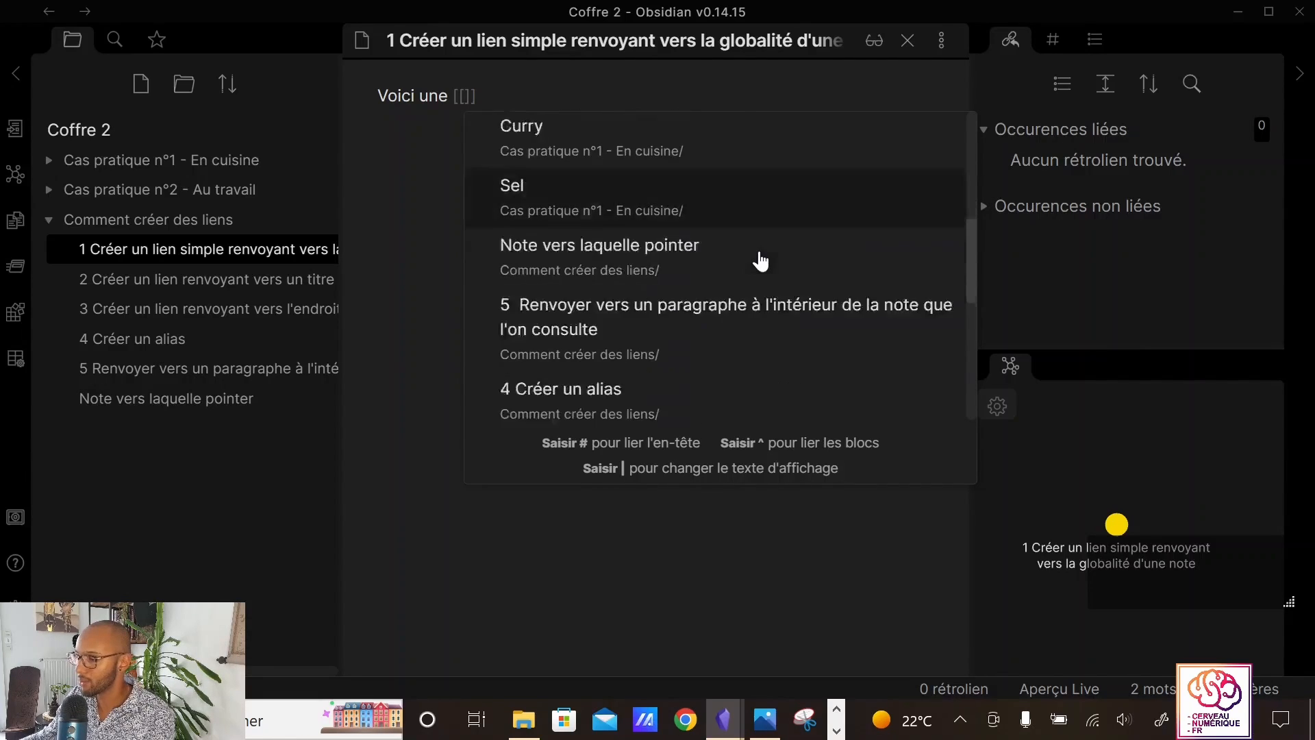
{"action": "scroll", "coordinate": [761, 261], "scroll_direction": "up", "scroll_amount": 2}
{"action": "scroll", "coordinate": [760, 261], "scroll_direction": "up", "scroll_amount": 2}
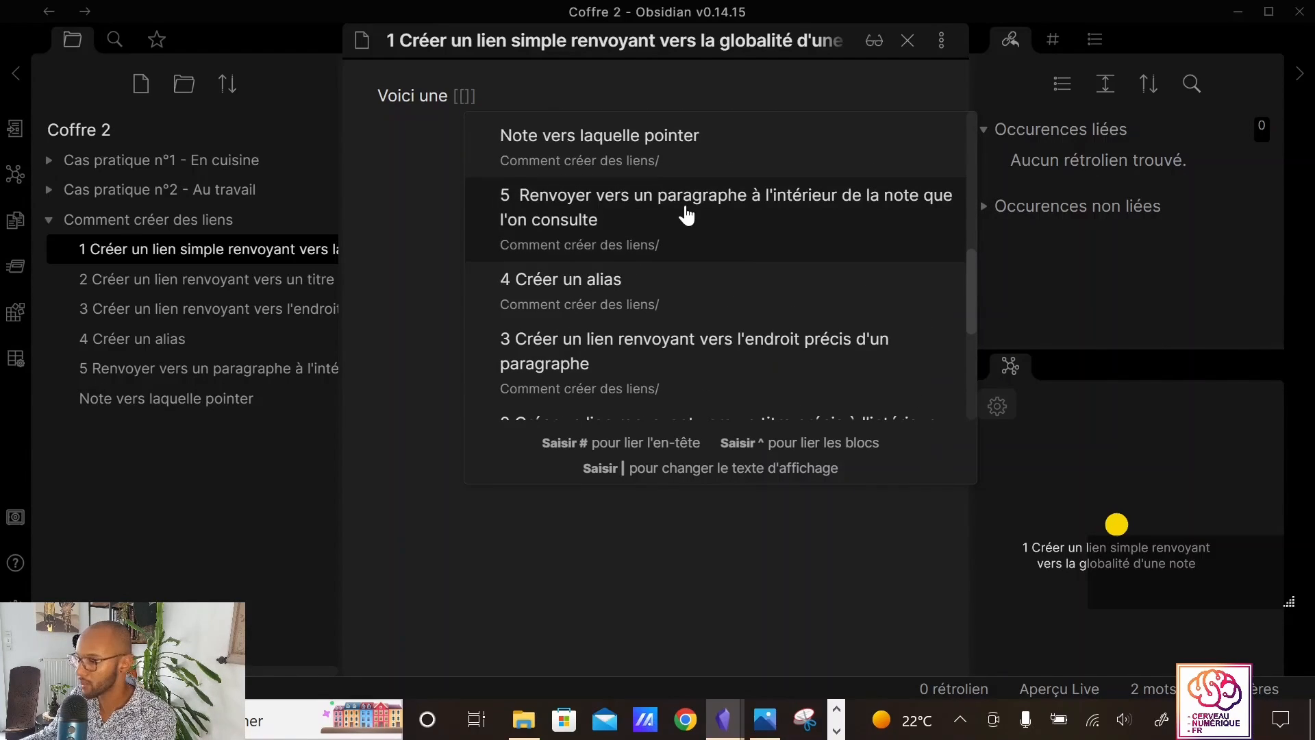
{"action": "key", "text": "shift"}
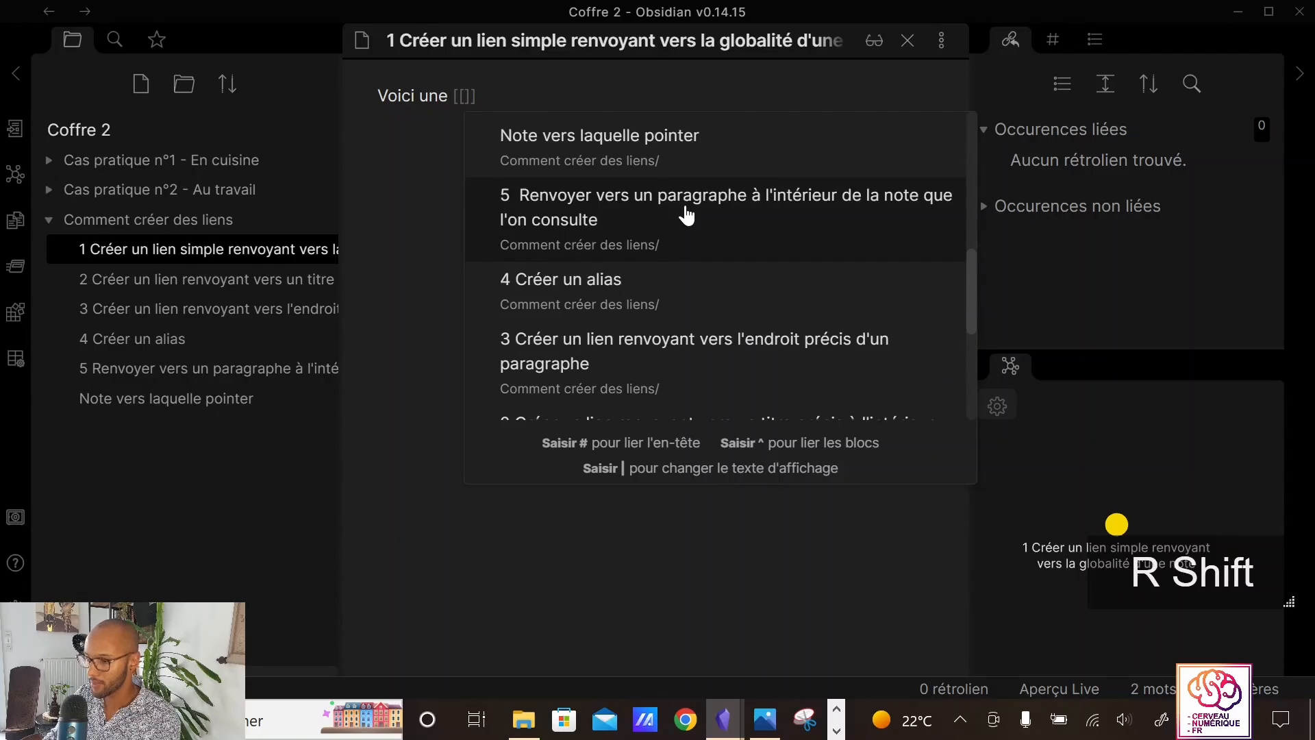
{"action": "type", "text": "Note ver"}
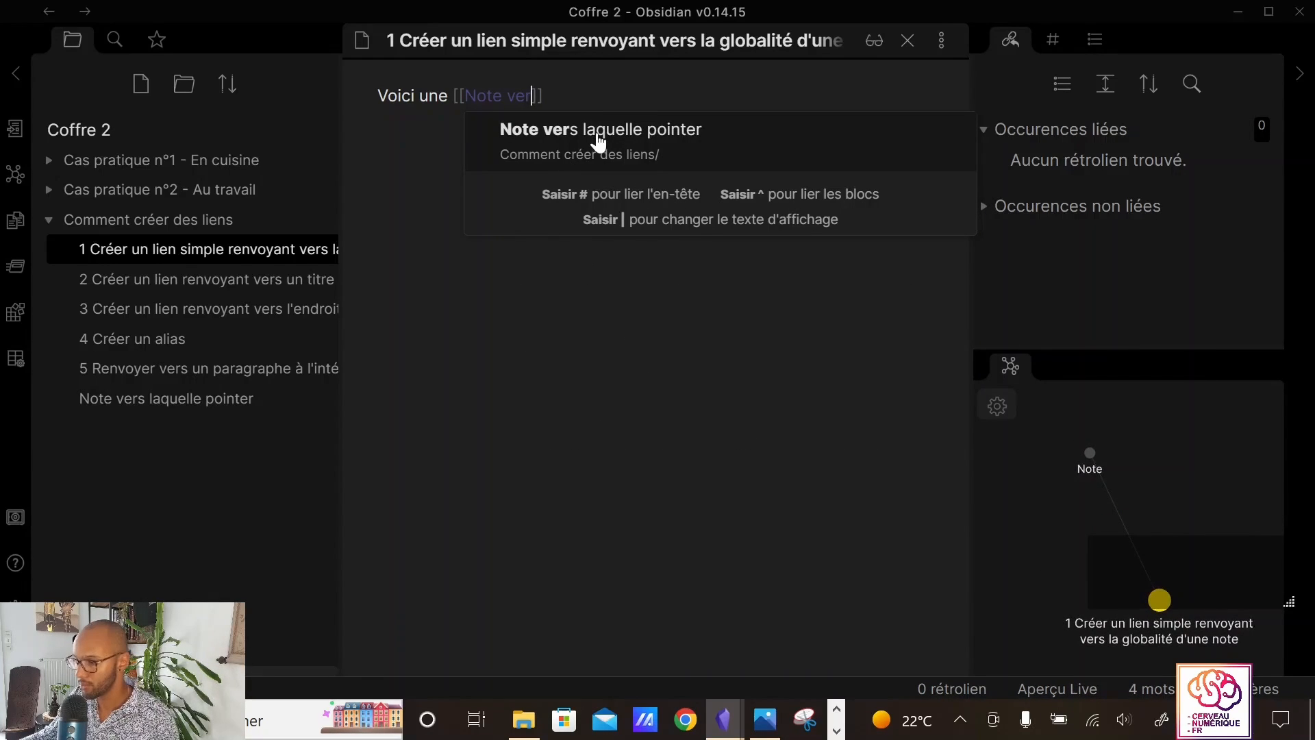
{"action": "left_click", "coordinate": [650, 146]}
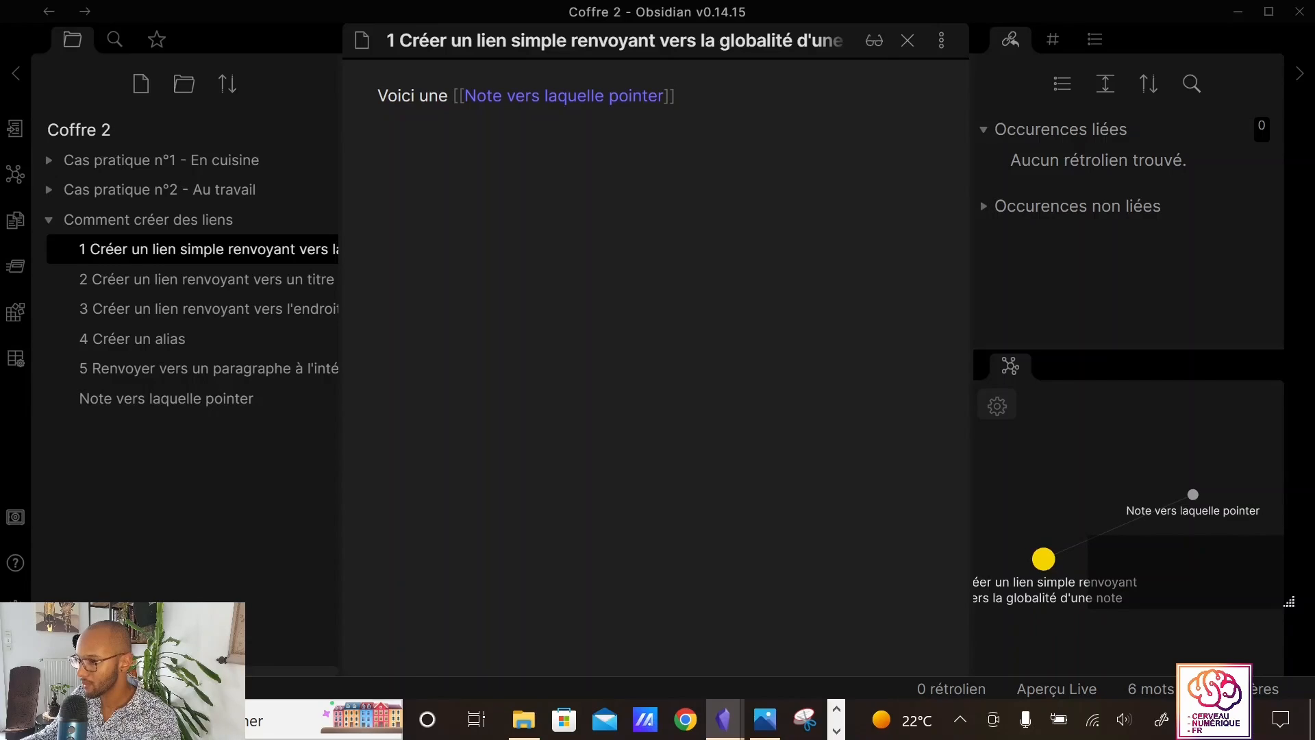
Switch the note to reading view, preview the new link's target and follow the link to that note
{"action": "left_click", "coordinate": [876, 43]}
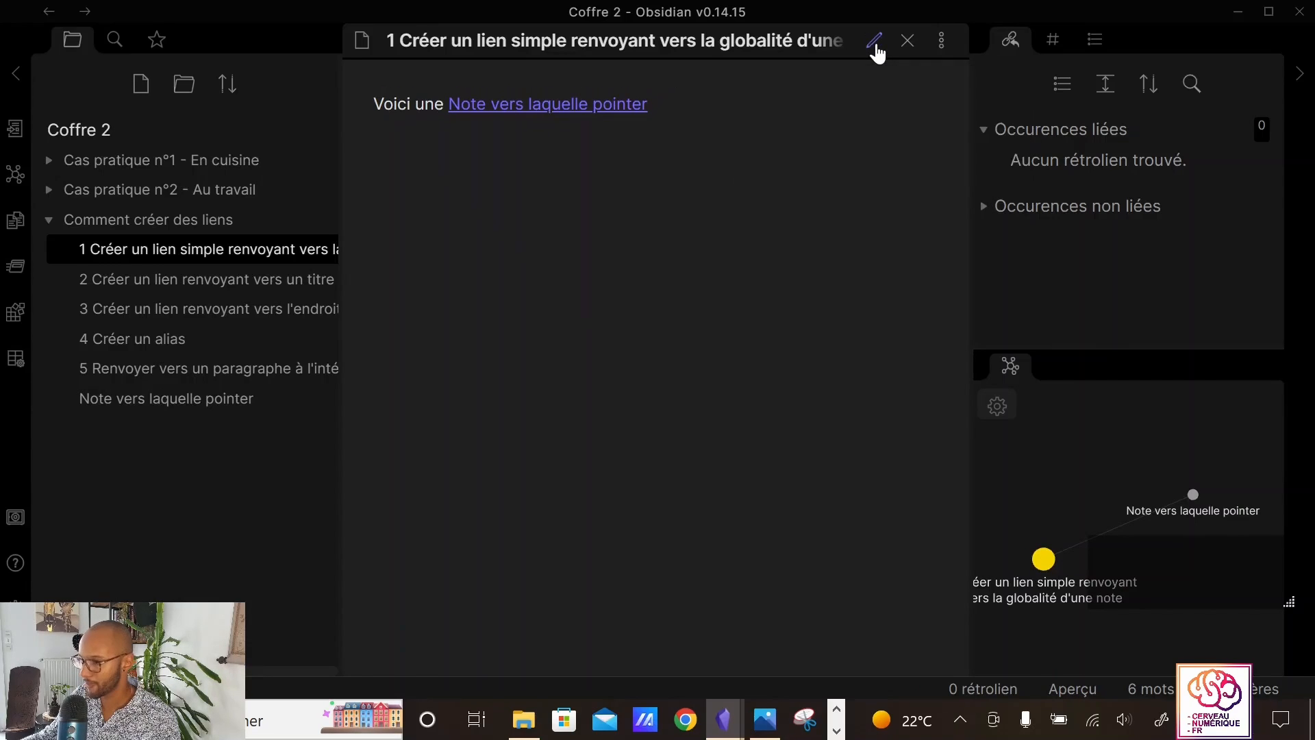
{"action": "mouse_move", "coordinate": [503, 114]}
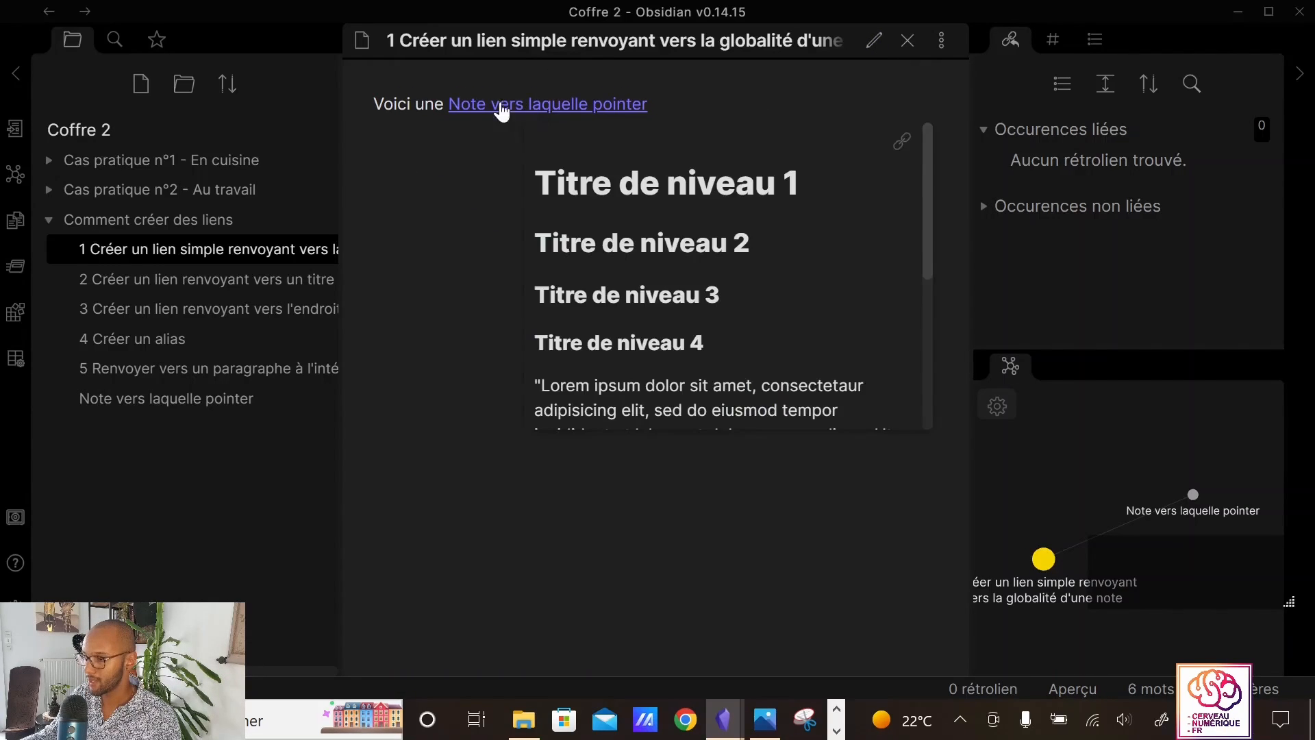
{"action": "left_click", "coordinate": [548, 106]}
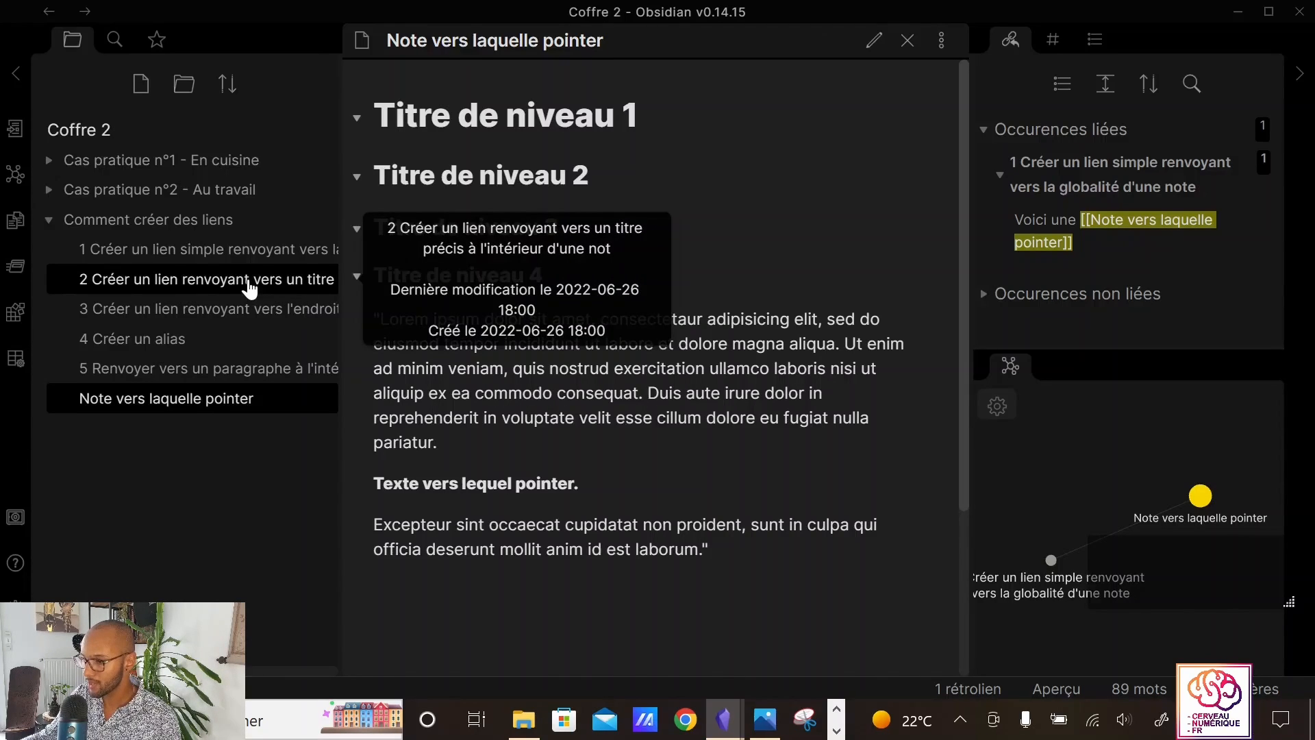
Open note 2 Créer un lien renvoyant vers un titre for editing and write "Créer un lien vers un titre"
{"action": "left_click", "coordinate": [277, 287]}
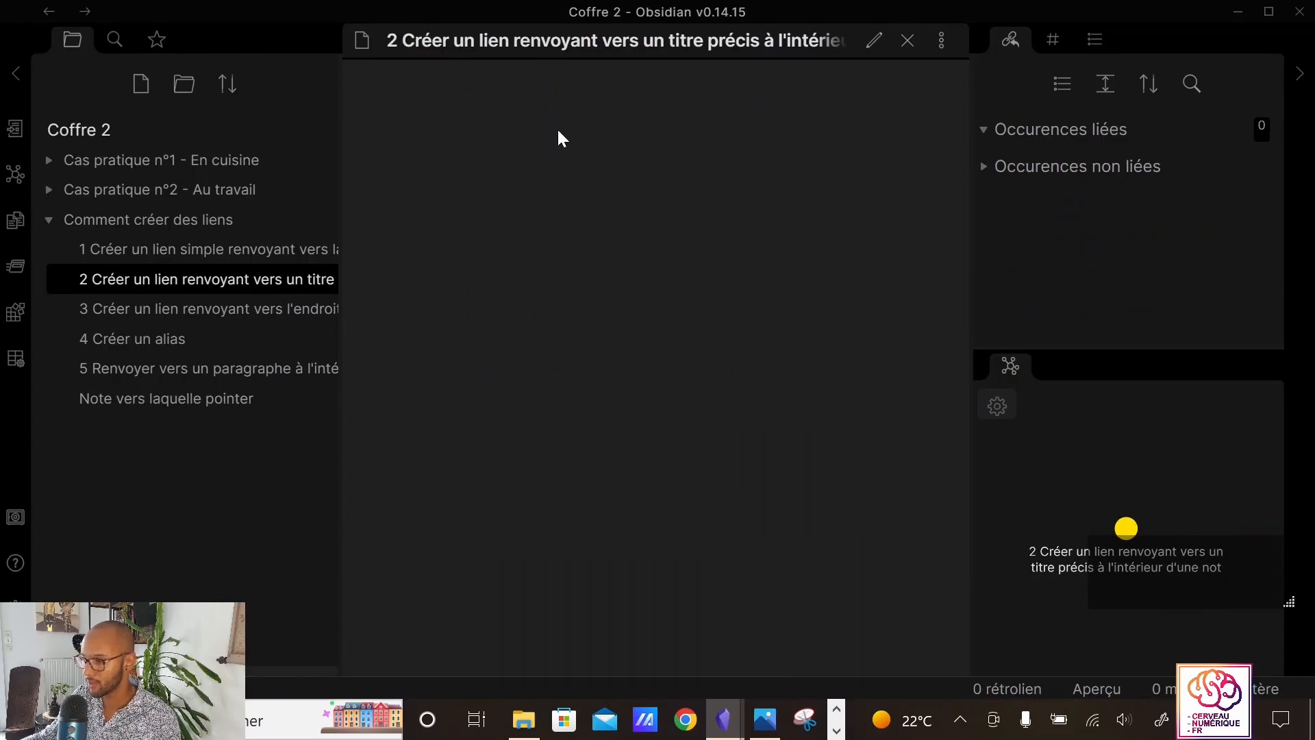
{"action": "left_click", "coordinate": [874, 43]}
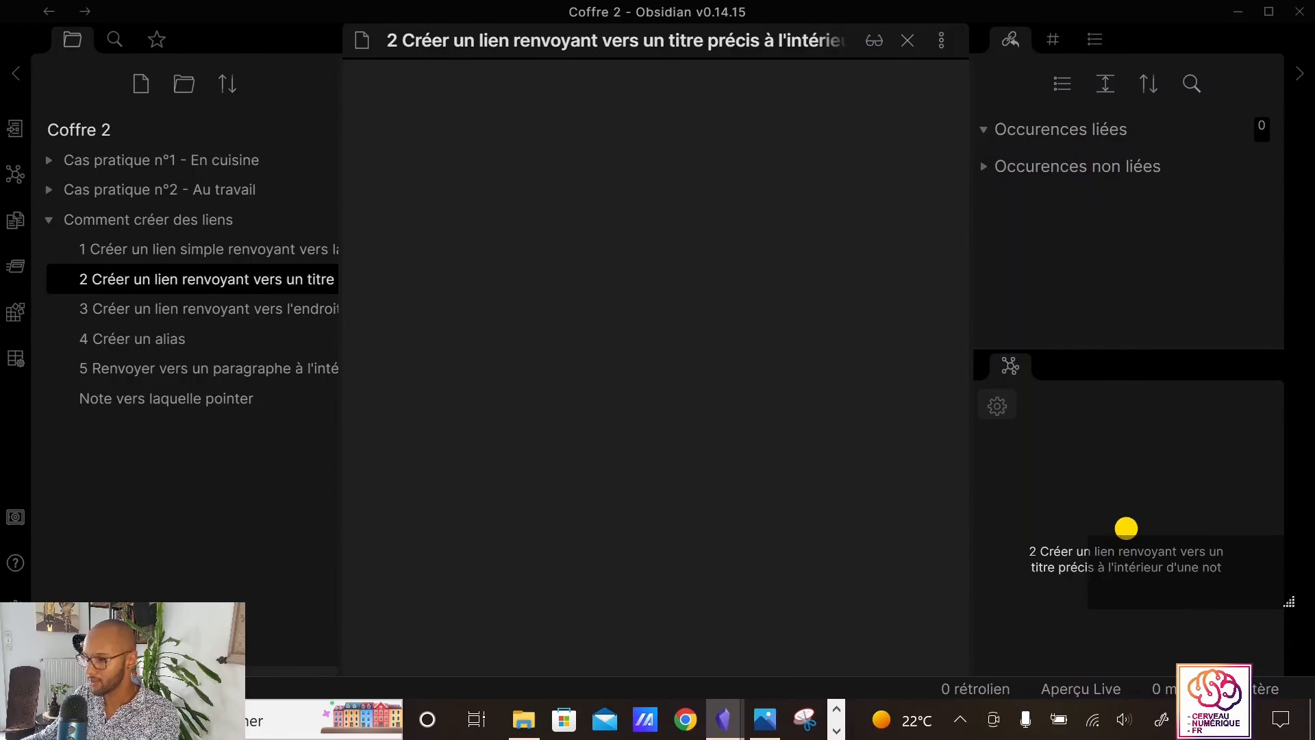
{"action": "key", "text": "shift"}
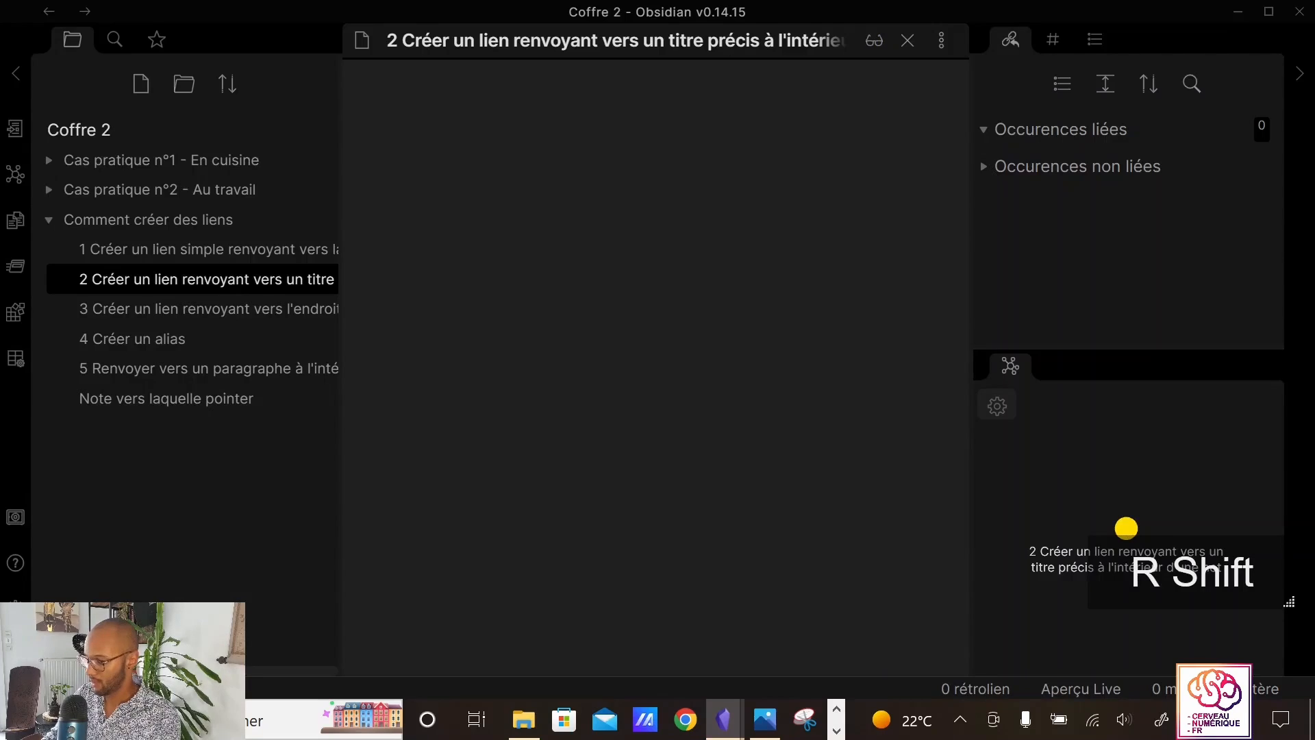
{"action": "type", "text": "Créer "}
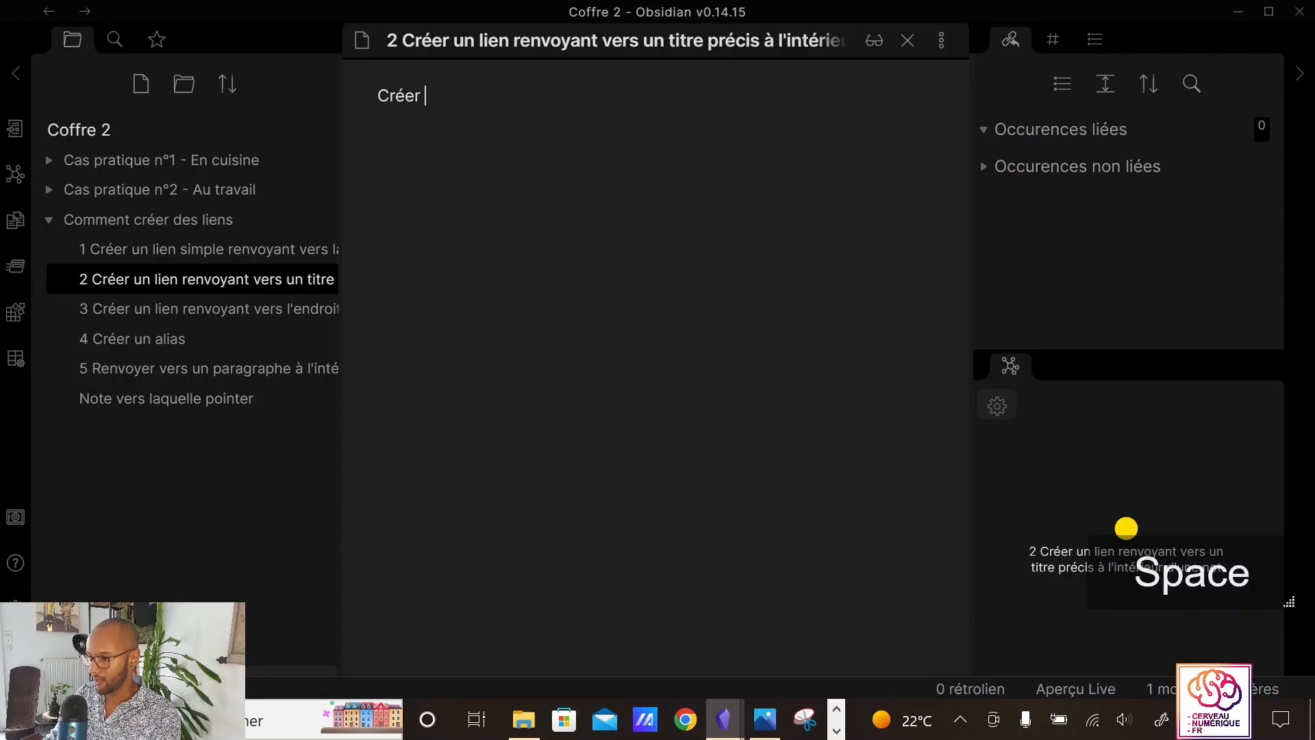
{"action": "type", "text": "un lien vers un "}
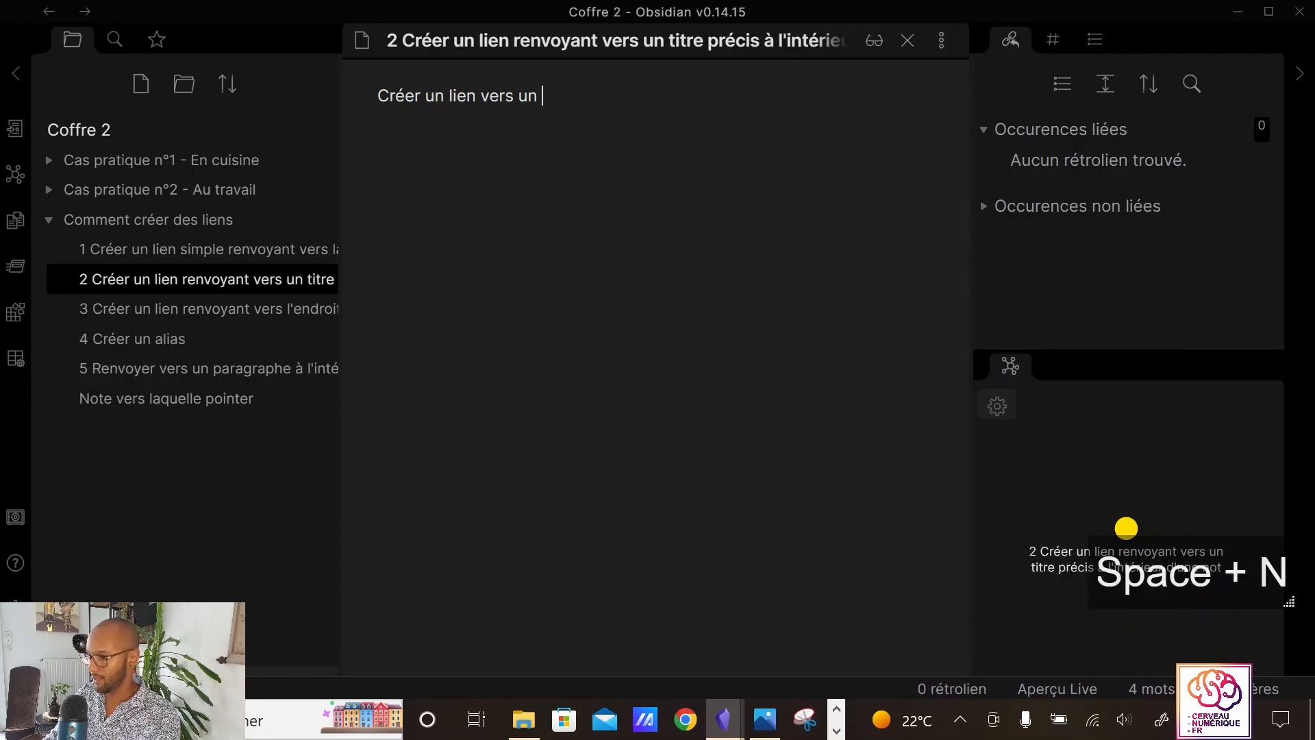
{"action": "type", "text": "titre"}
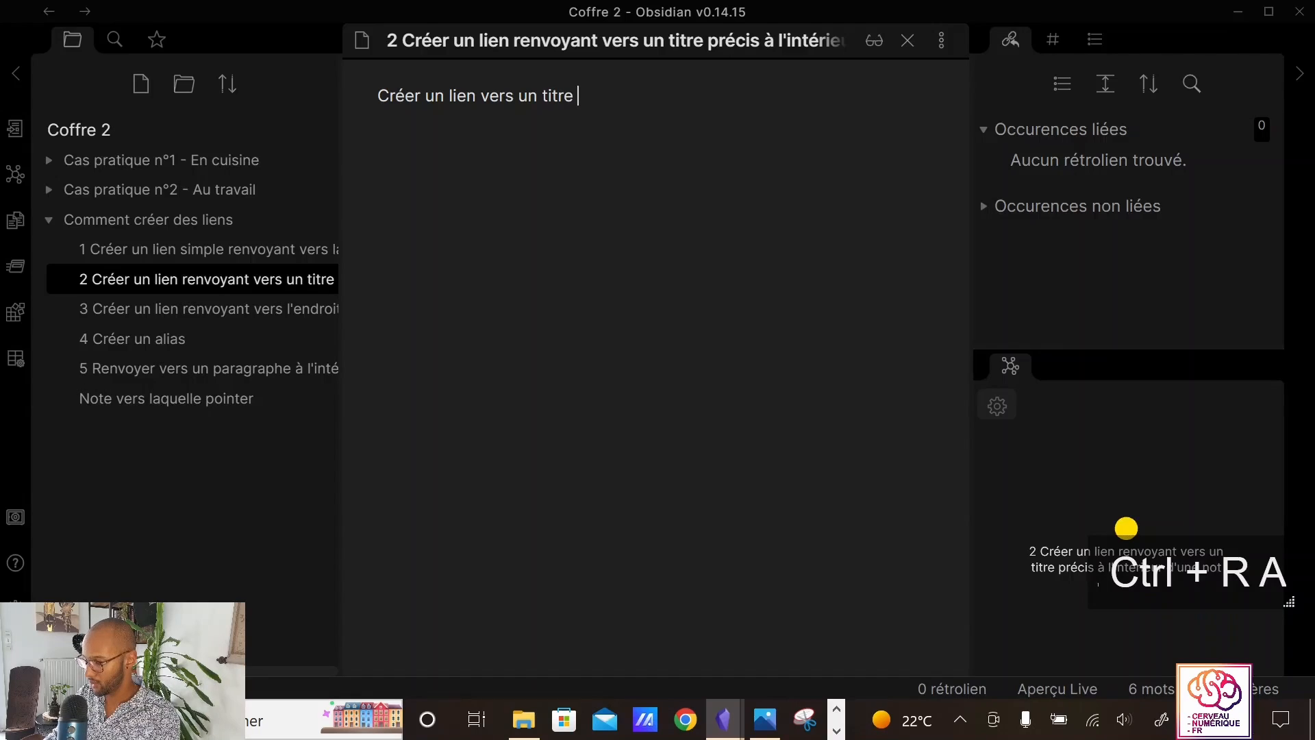
Insert an internal link to the heading "Titre de niveau 1" of "Note vers laquelle pointer" after the opening text
{"action": "type", "text": " [["}
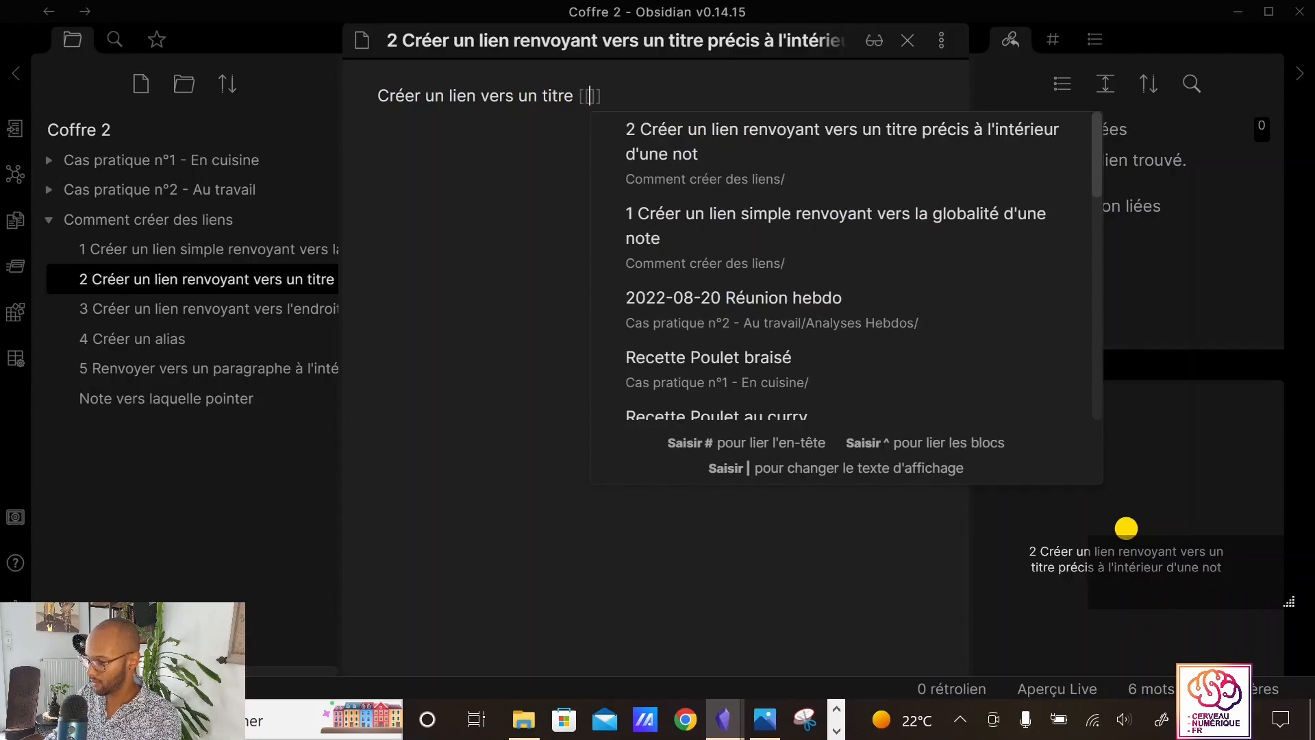
{"action": "type", "text": "note"}
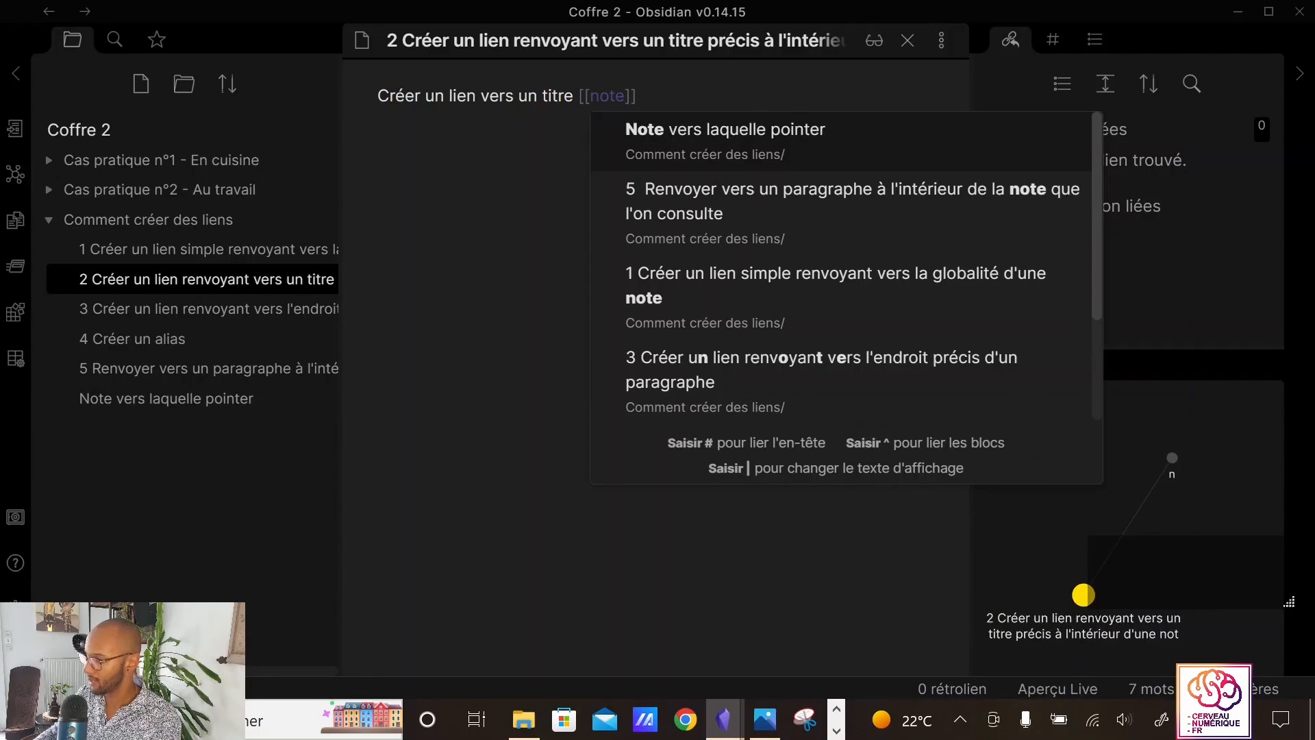
{"action": "key", "text": "Return"}
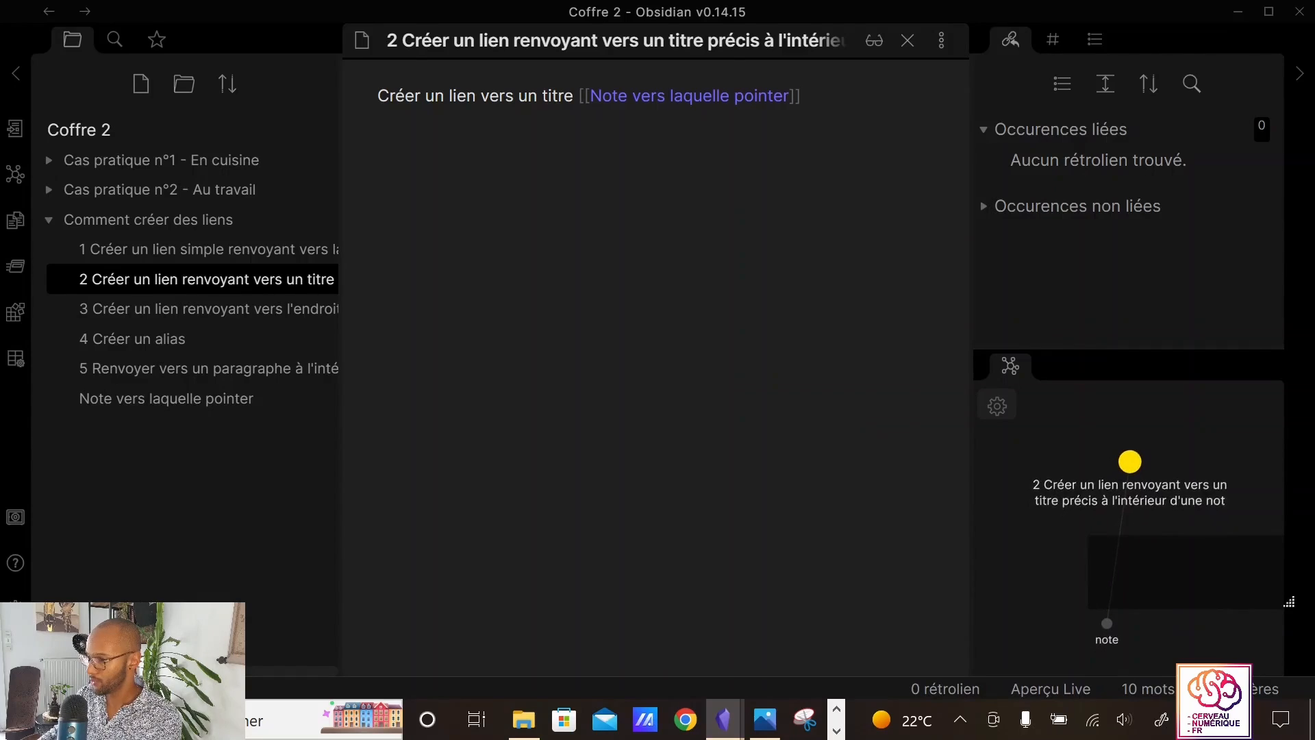
{"action": "key", "text": "Left"}
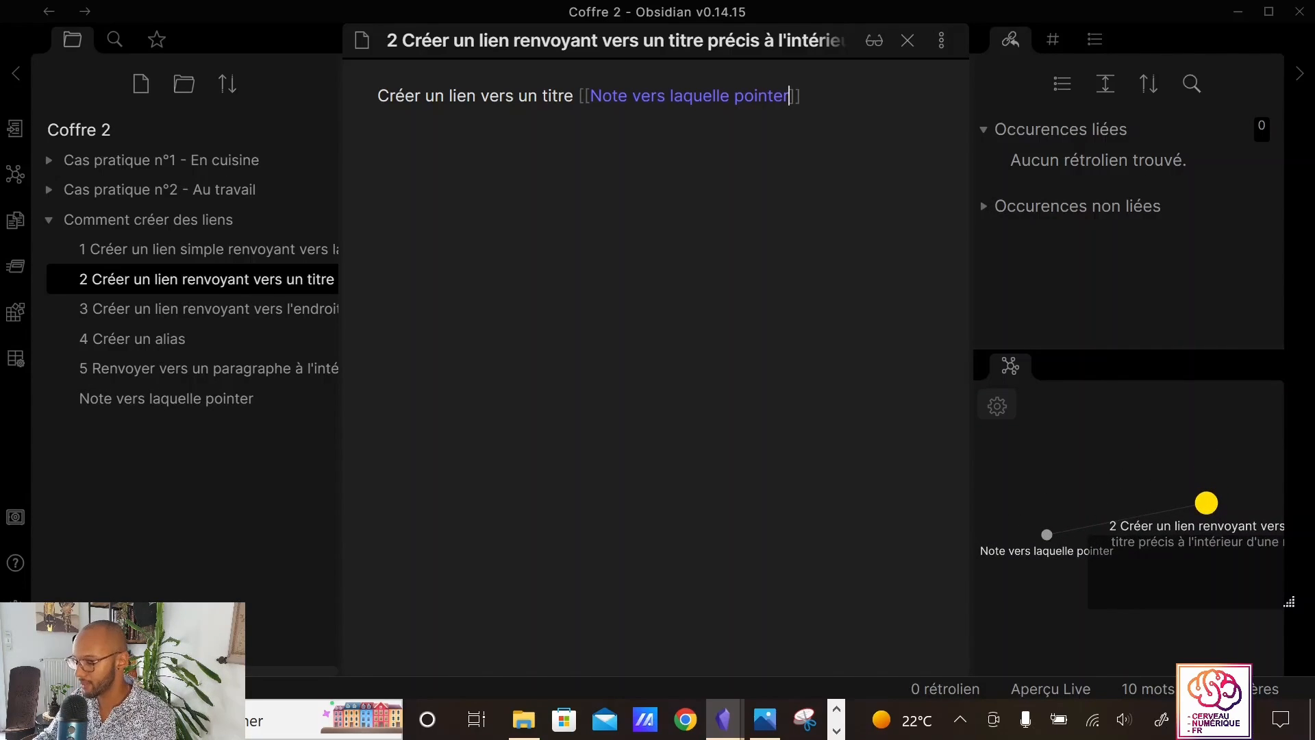
{"action": "type", "text": "#"}
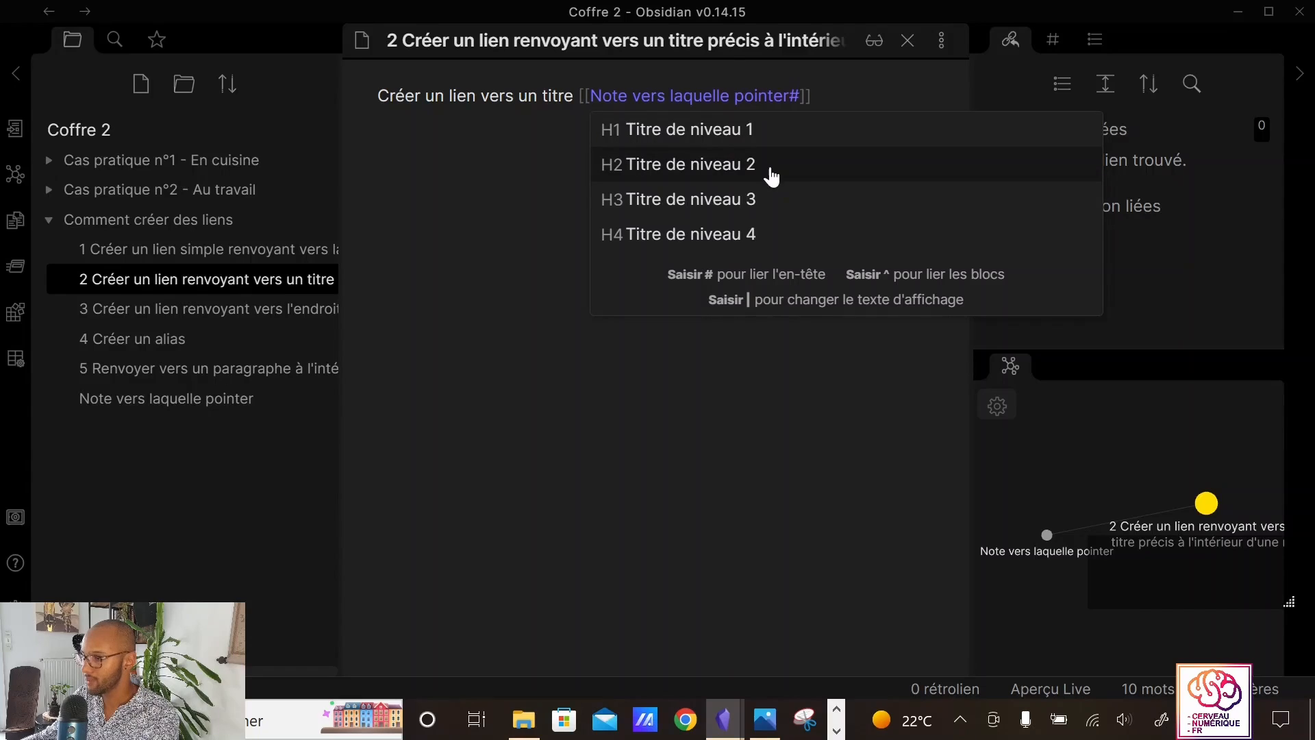
{"action": "left_click", "coordinate": [800, 130]}
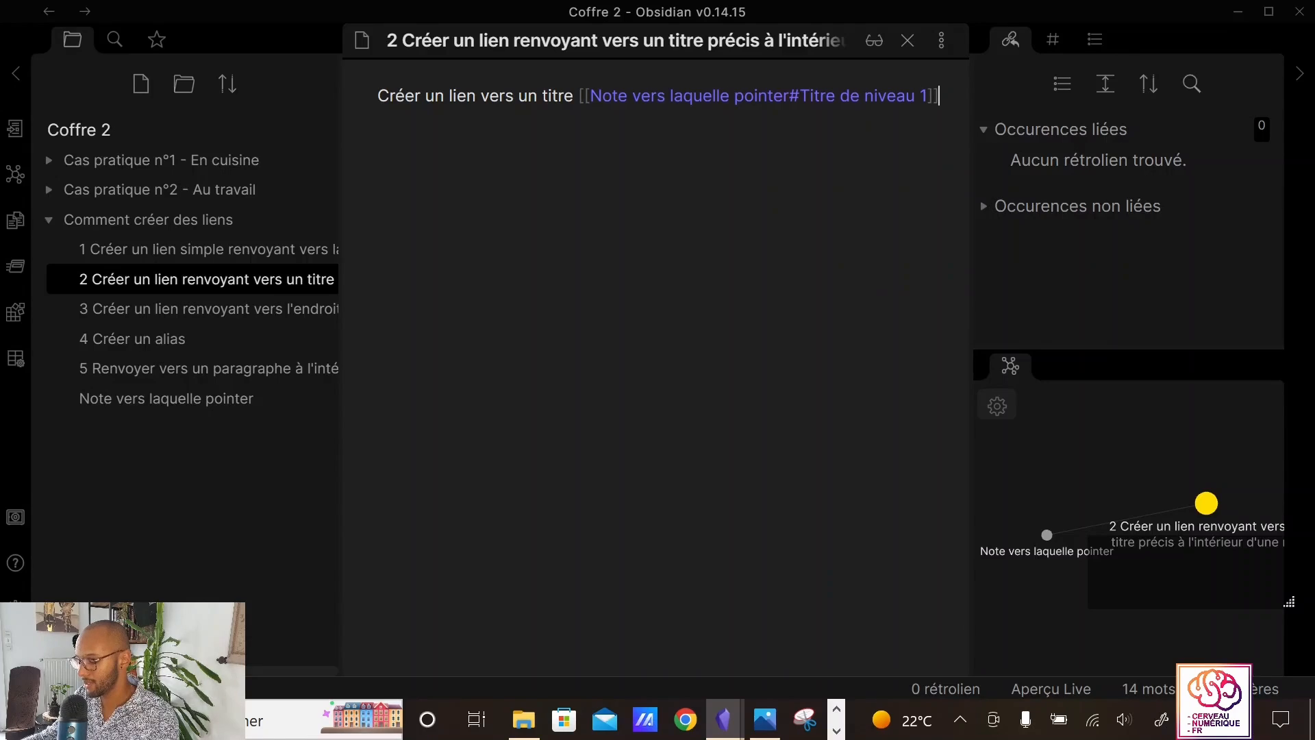
Preview the heading link in reading view, follow it to its target and return to note 2
{"action": "key", "text": "ctrl+e"}
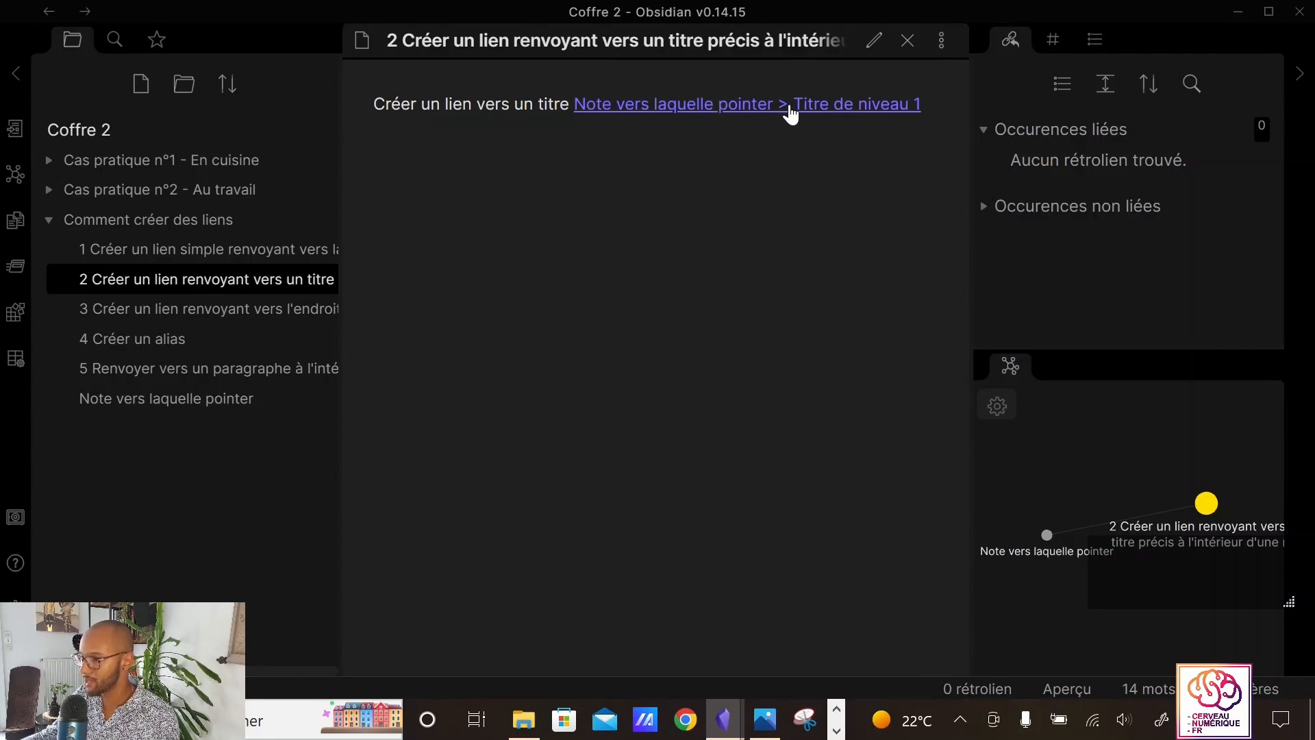
{"action": "mouse_move", "coordinate": [792, 113]}
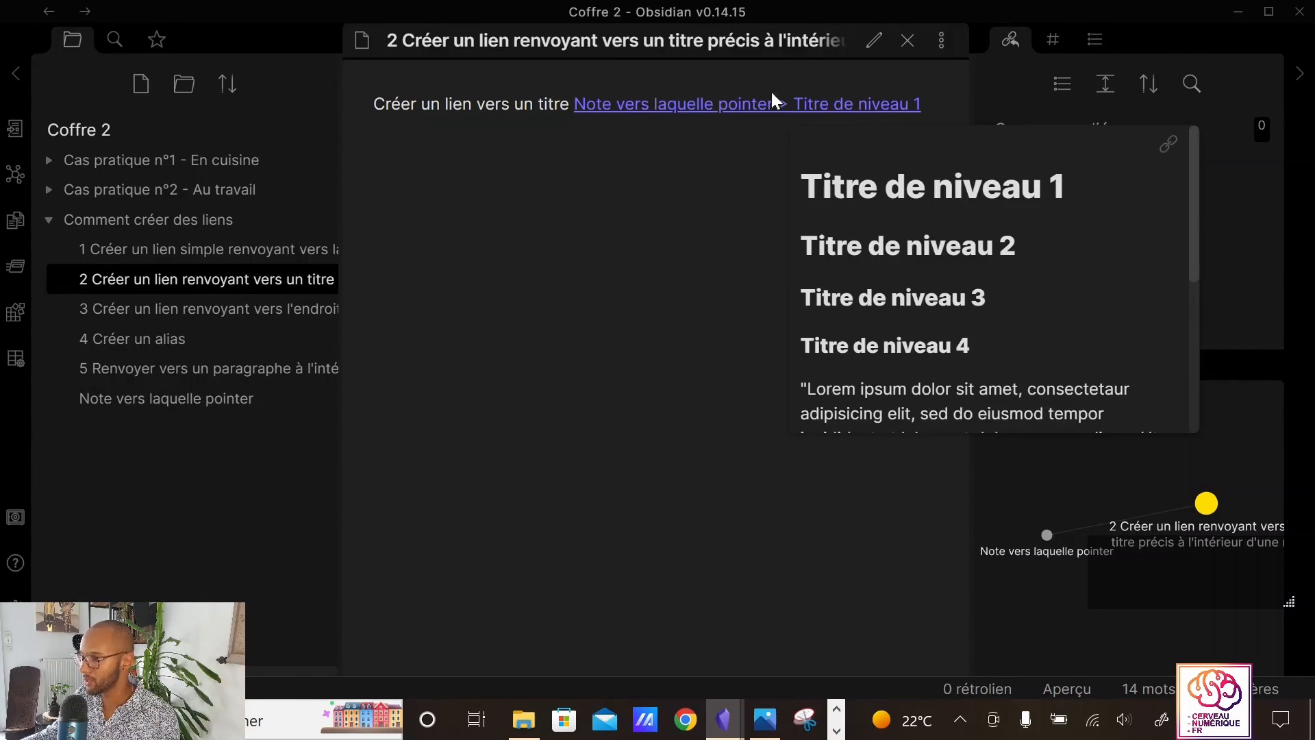
{"action": "left_click", "coordinate": [647, 108]}
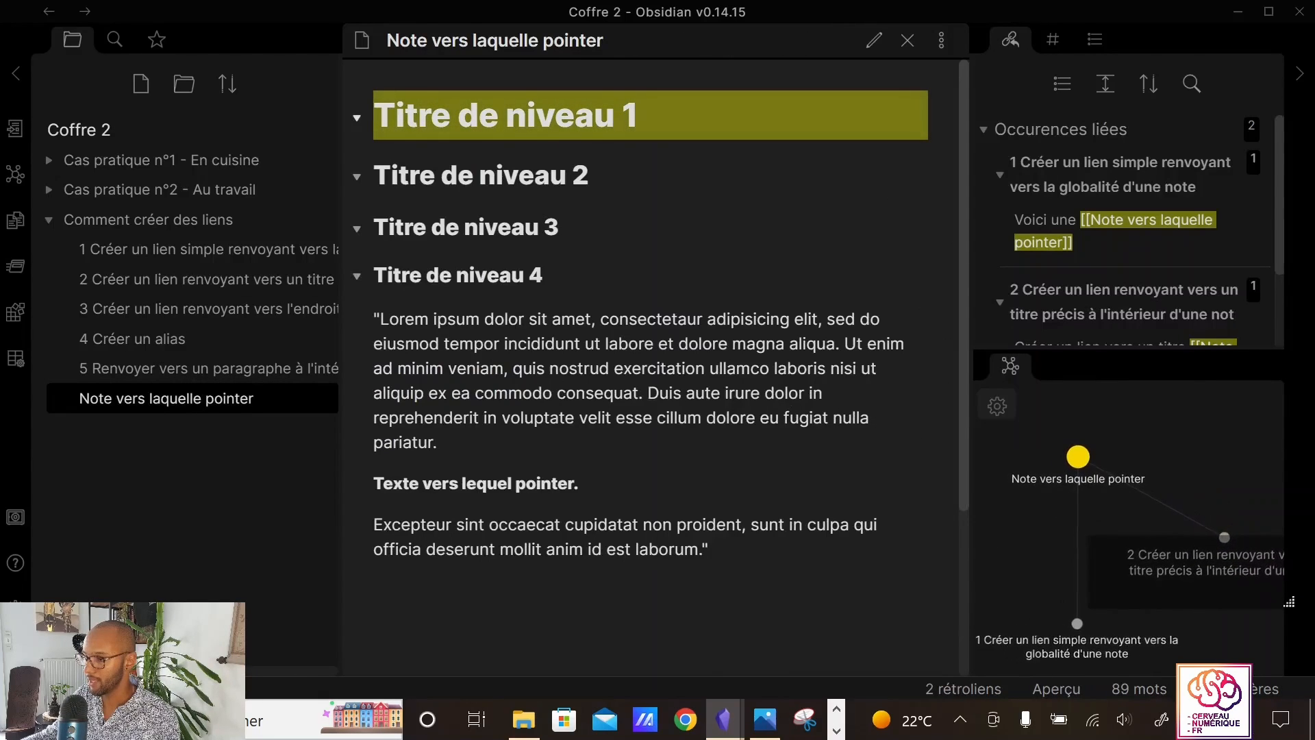
{"action": "left_click", "coordinate": [49, 11]}
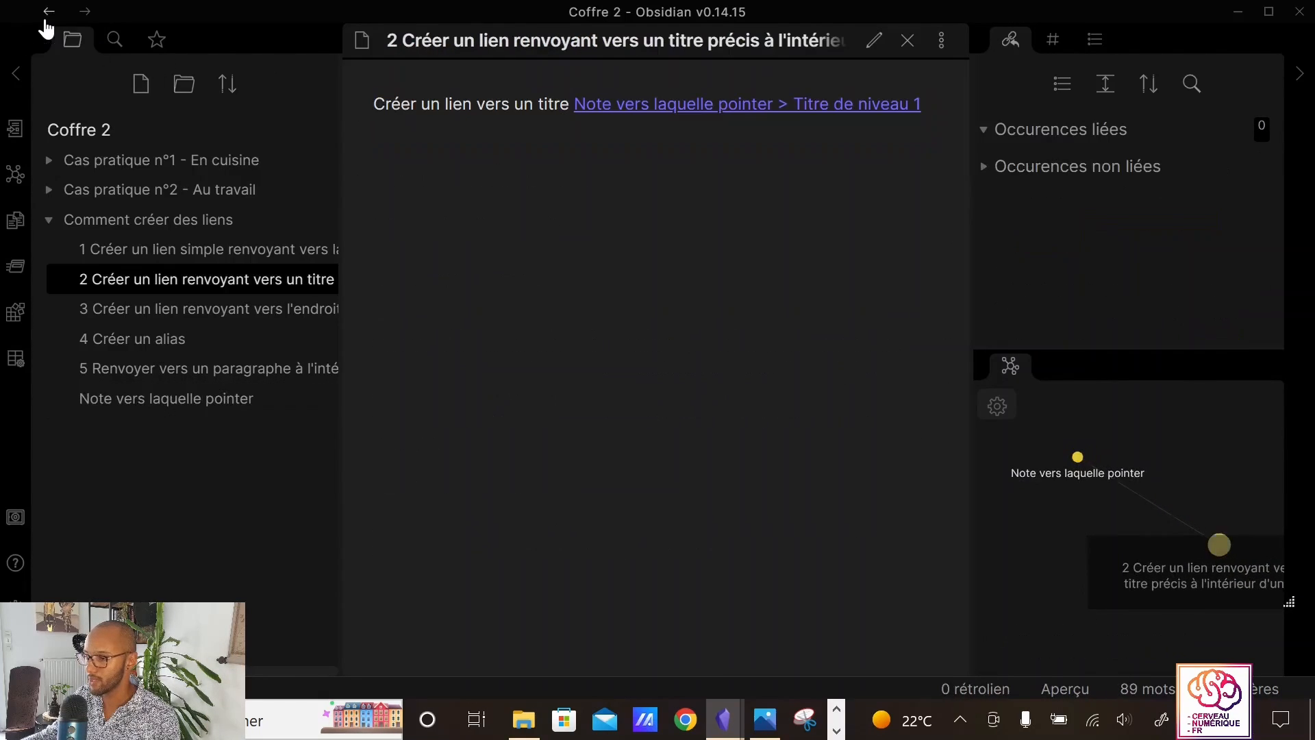
Return to editing and change the link's target heading to "Titre de niveau 4"
{"action": "key", "text": "ctrl+e"}
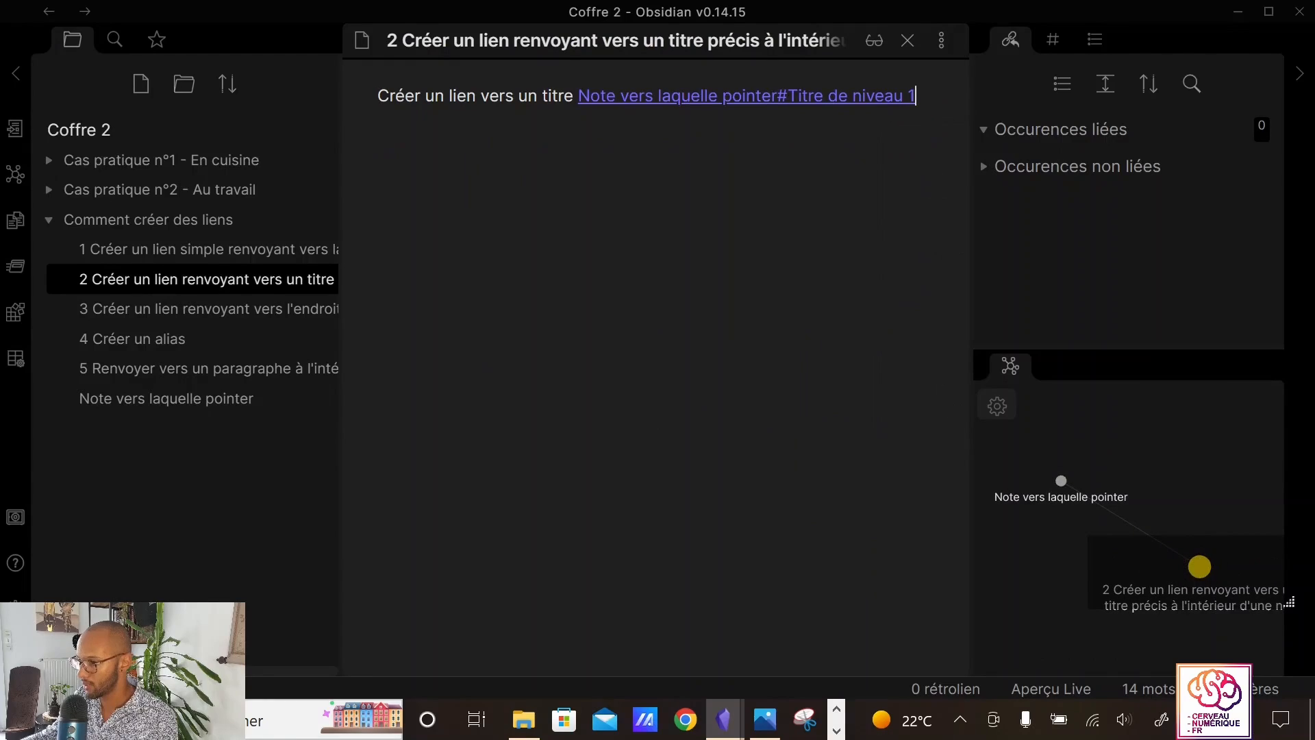
{"action": "key", "text": "Left"}
{"action": "key", "text": "Right"}
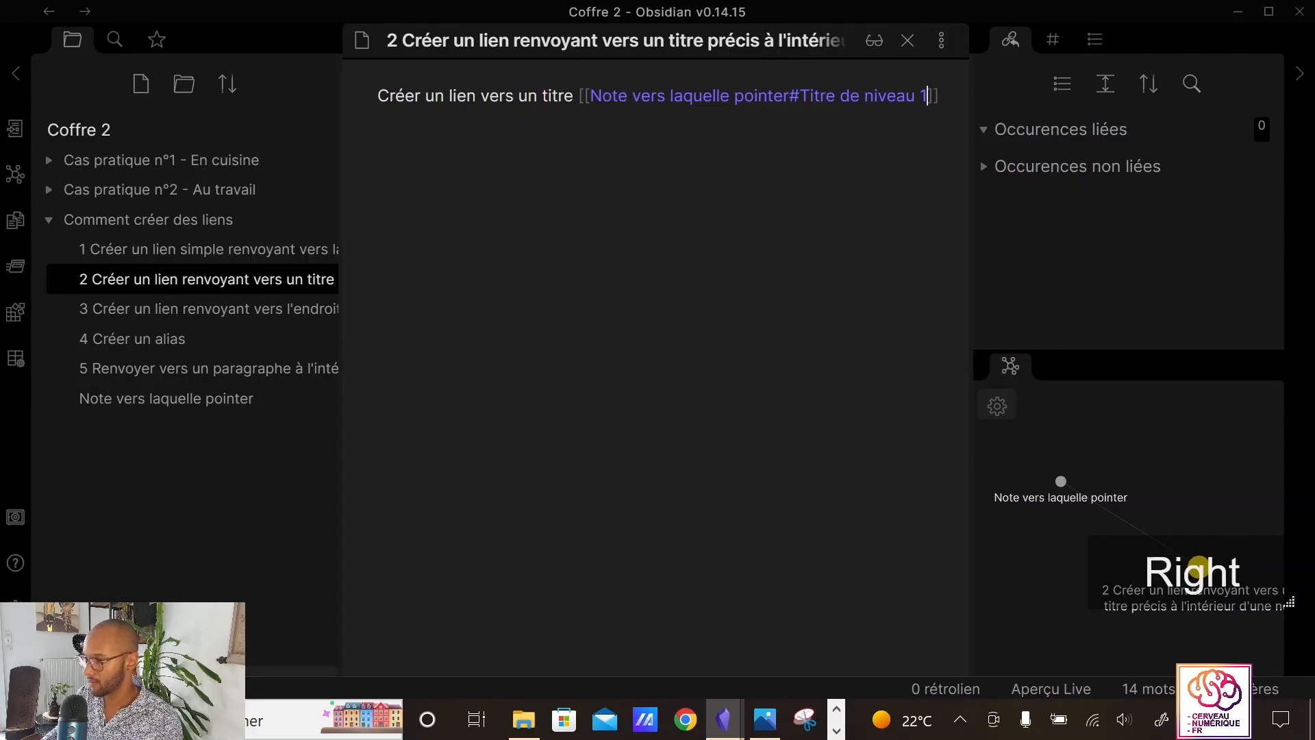
{"action": "key", "text": "ctrl+shift+Left"}
{"action": "key", "text": "ctrl+shift+Left"}
{"action": "key", "text": "ctrl+shift+Left"}
{"action": "key", "text": "ctrl+shift+Left"}
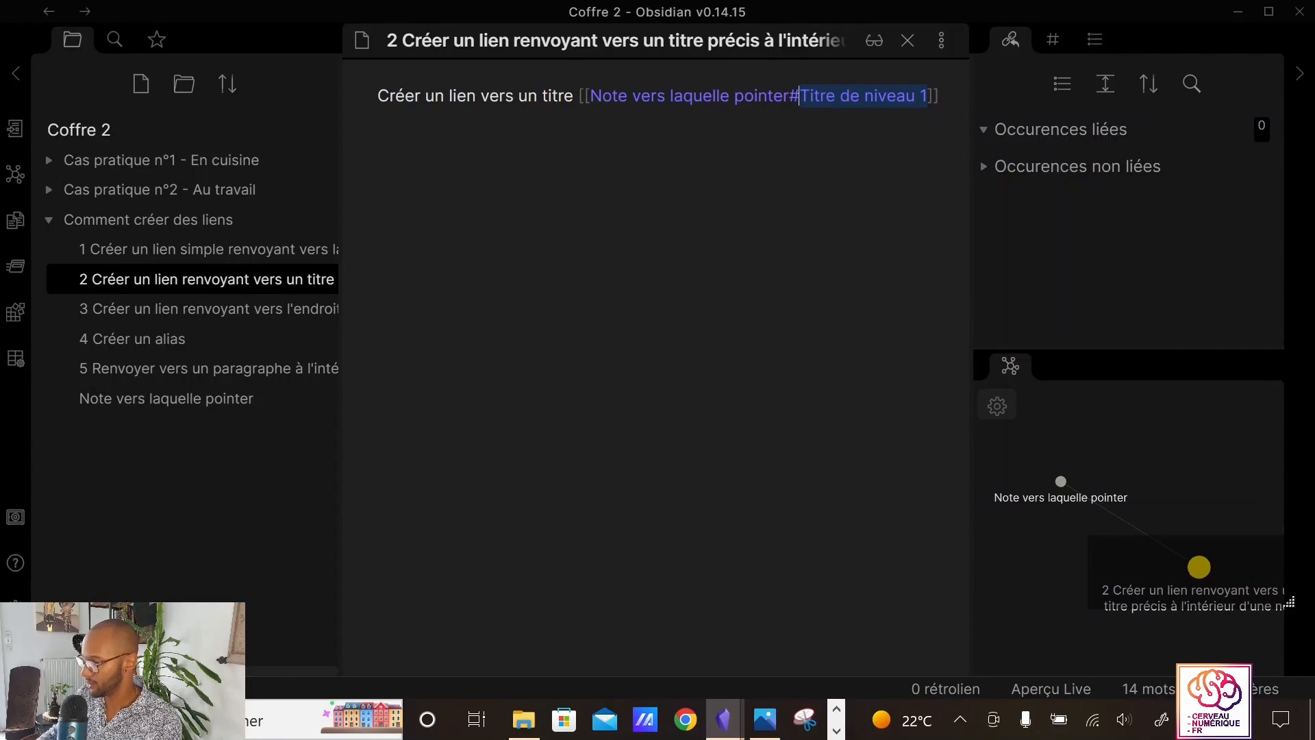
{"action": "key", "text": "BackSpace"}
{"action": "key", "text": "Down"}
{"action": "key", "text": "Down"}
{"action": "key", "text": "Down"}
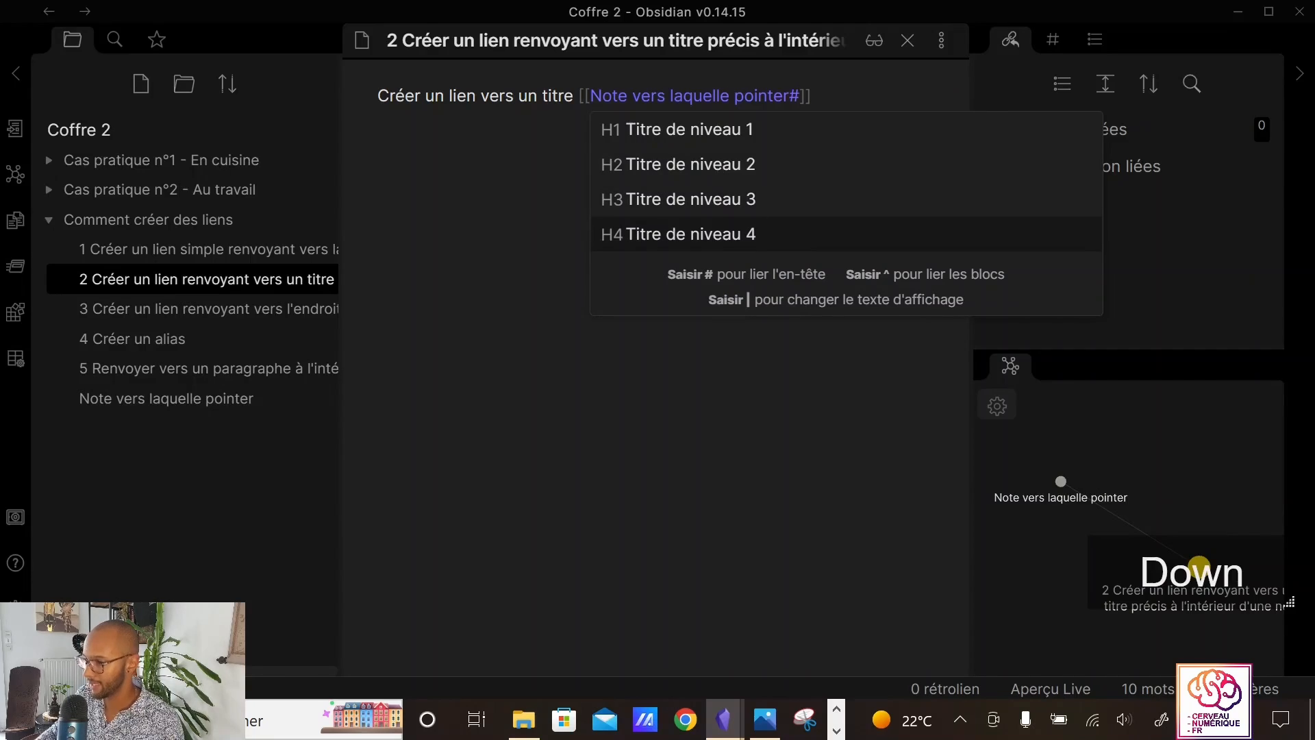
{"action": "key", "text": "Return"}
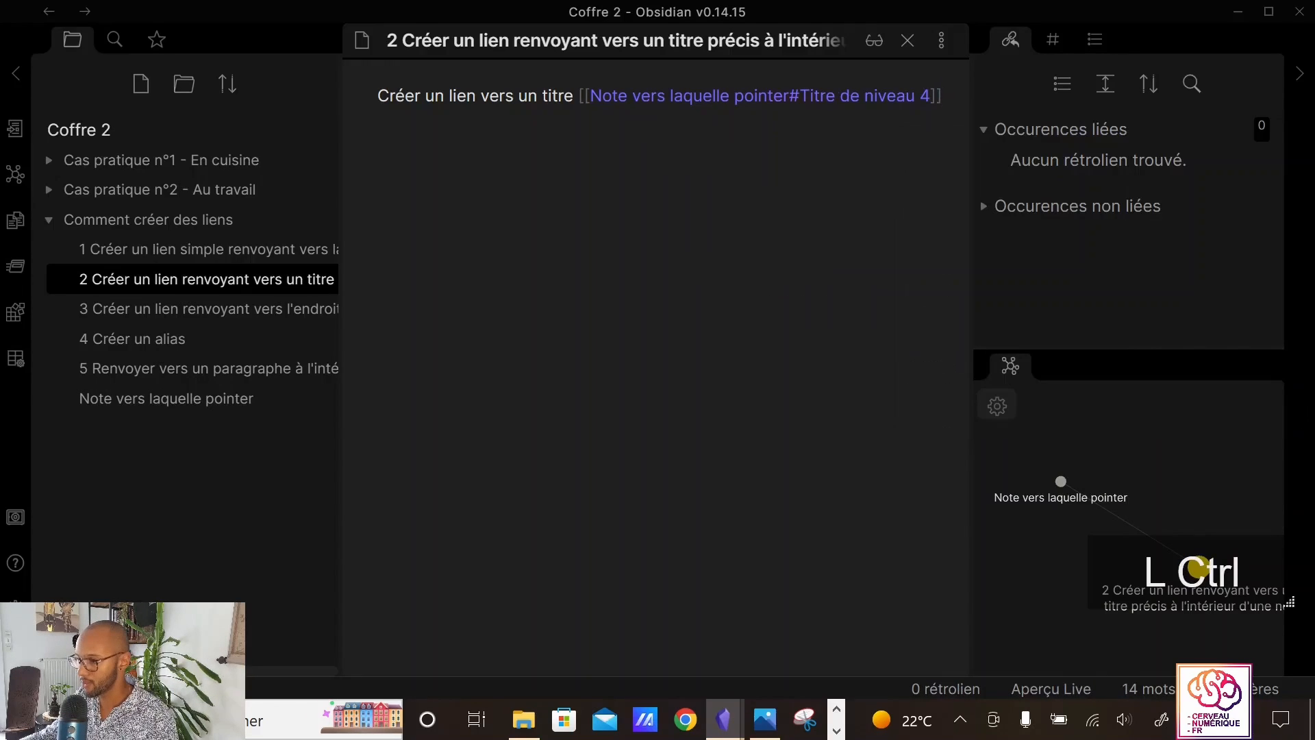
Follow the link to "Titre de niveau 4" in reading view, examine the target note and go back to note 2
{"action": "key", "text": "ctrl+e"}
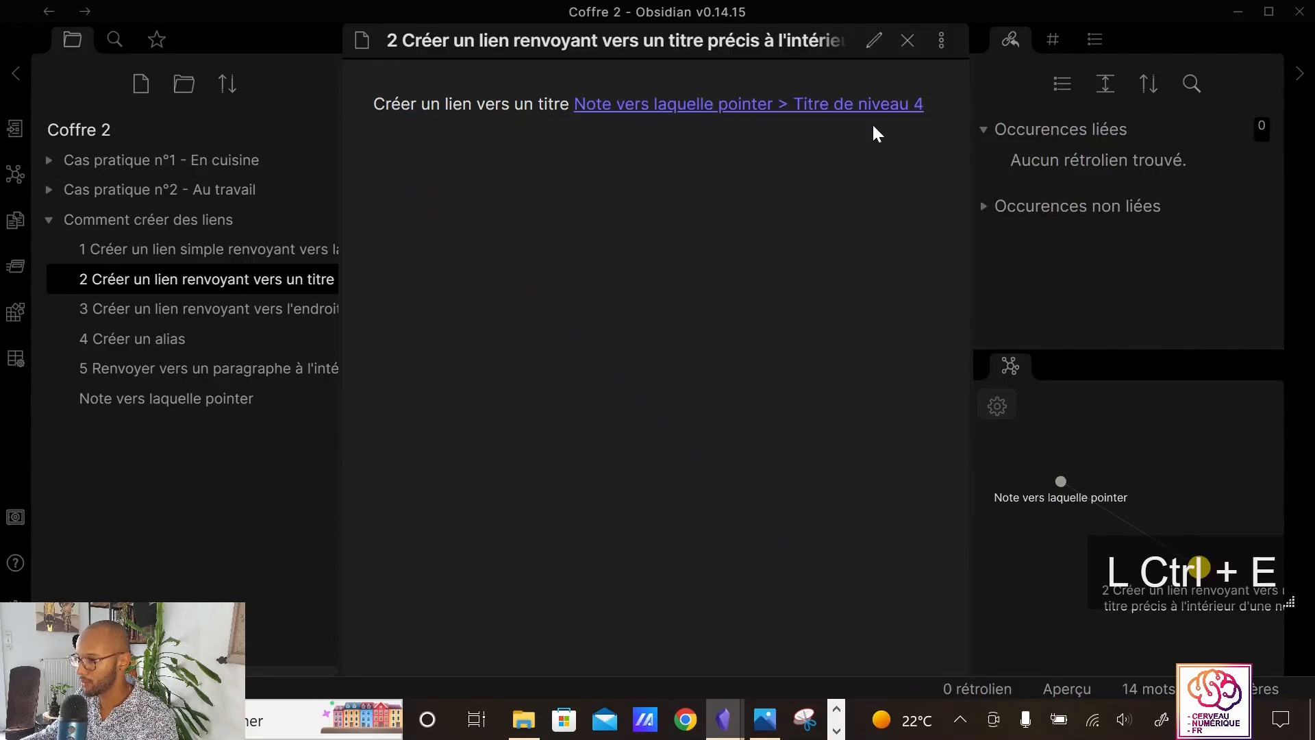
{"action": "left_click", "coordinate": [775, 108]}
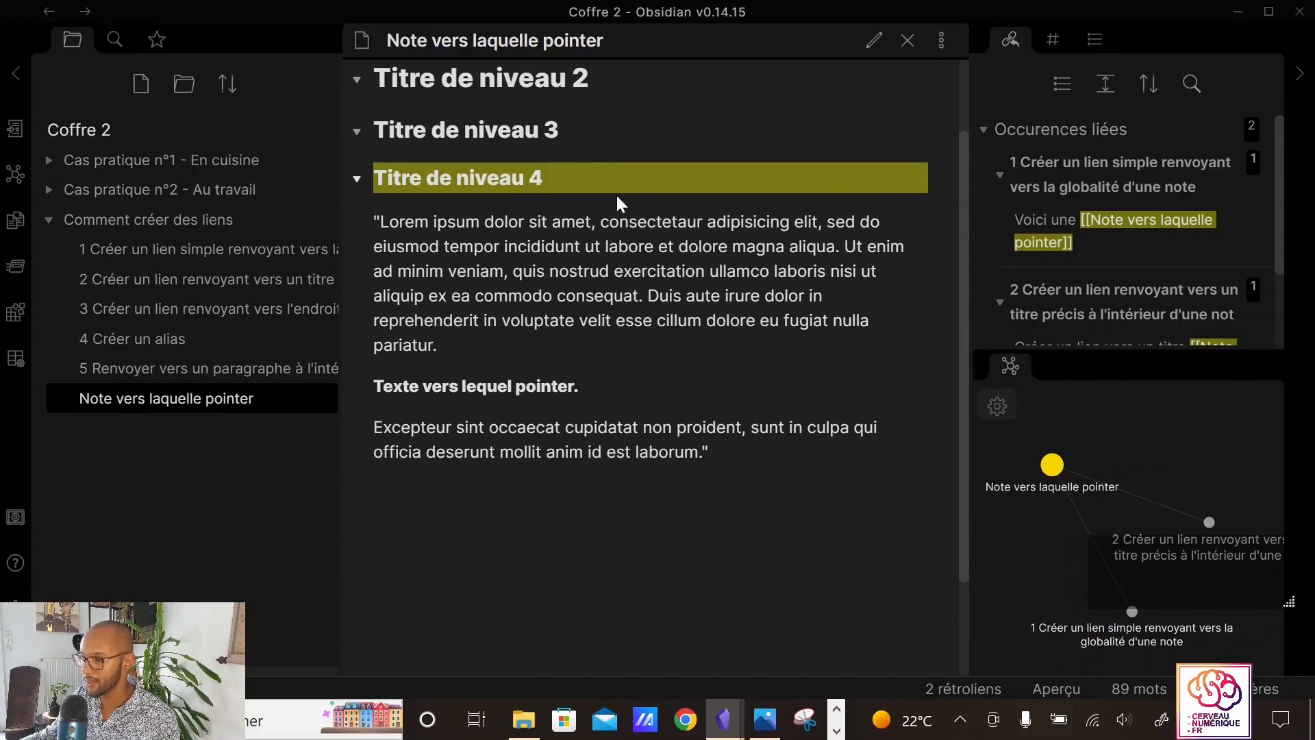
{"action": "scroll", "coordinate": [713, 226], "scroll_direction": "up", "scroll_amount": 2}
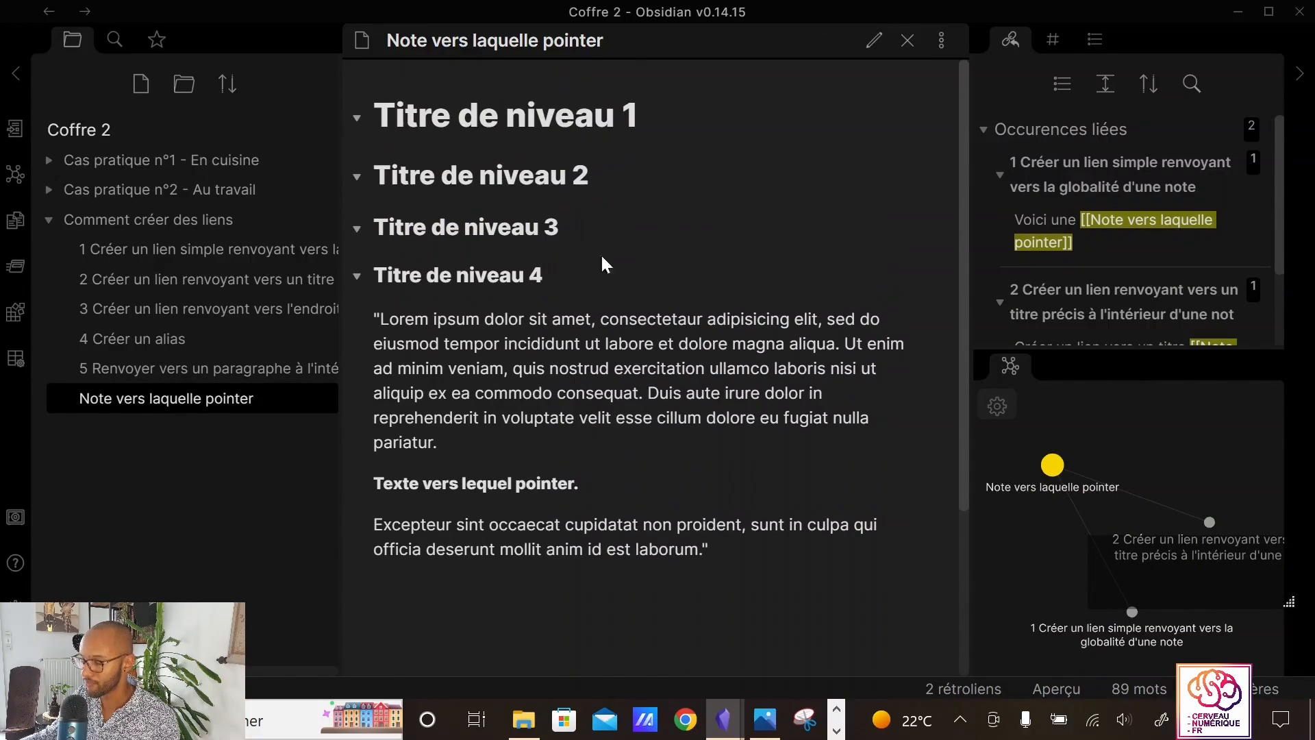
{"action": "left_click", "coordinate": [49, 11]}
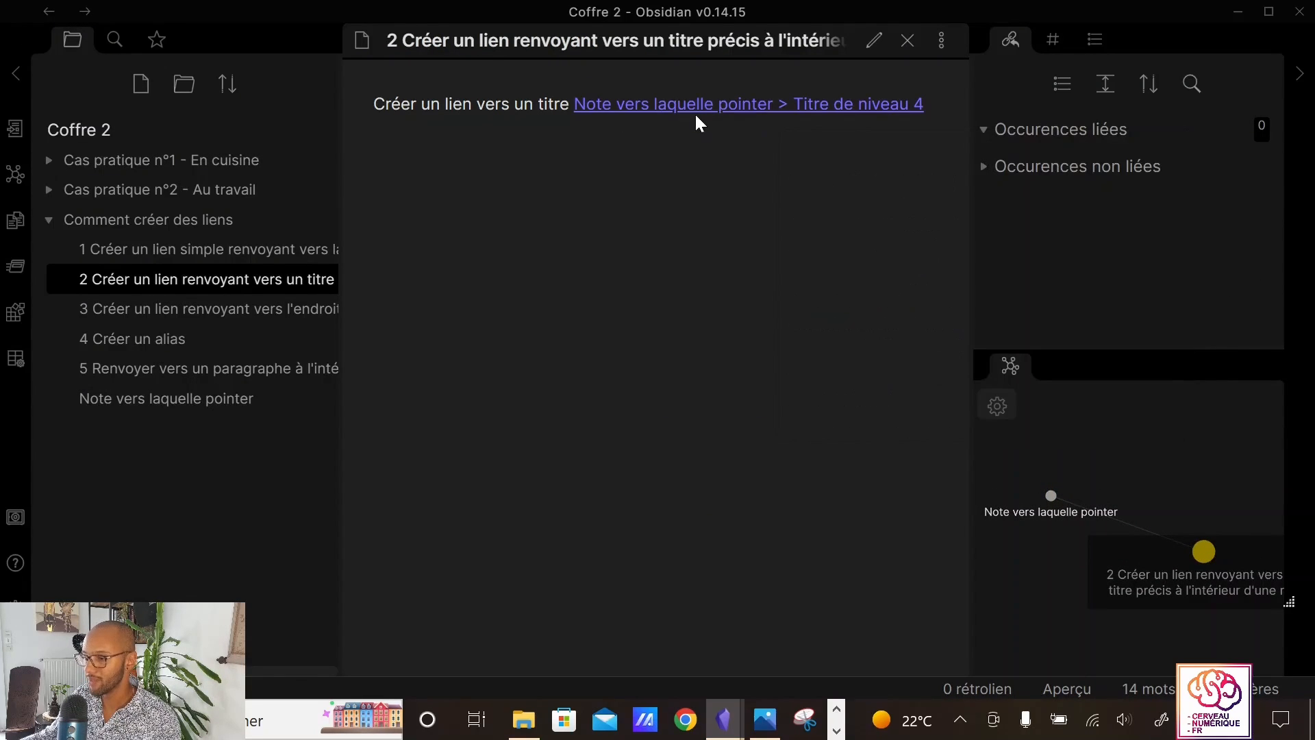
{"action": "mouse_move", "coordinate": [712, 122]}
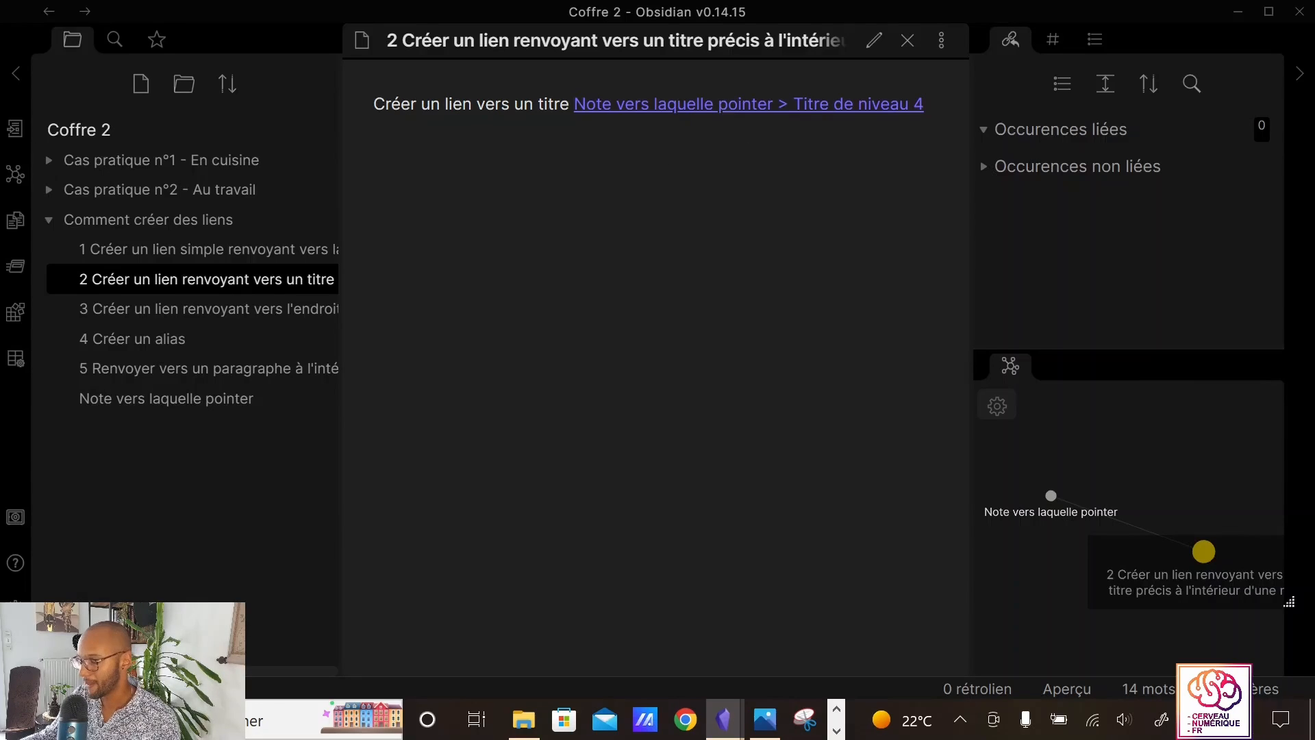
{"action": "mouse_move", "coordinate": [675, 113]}
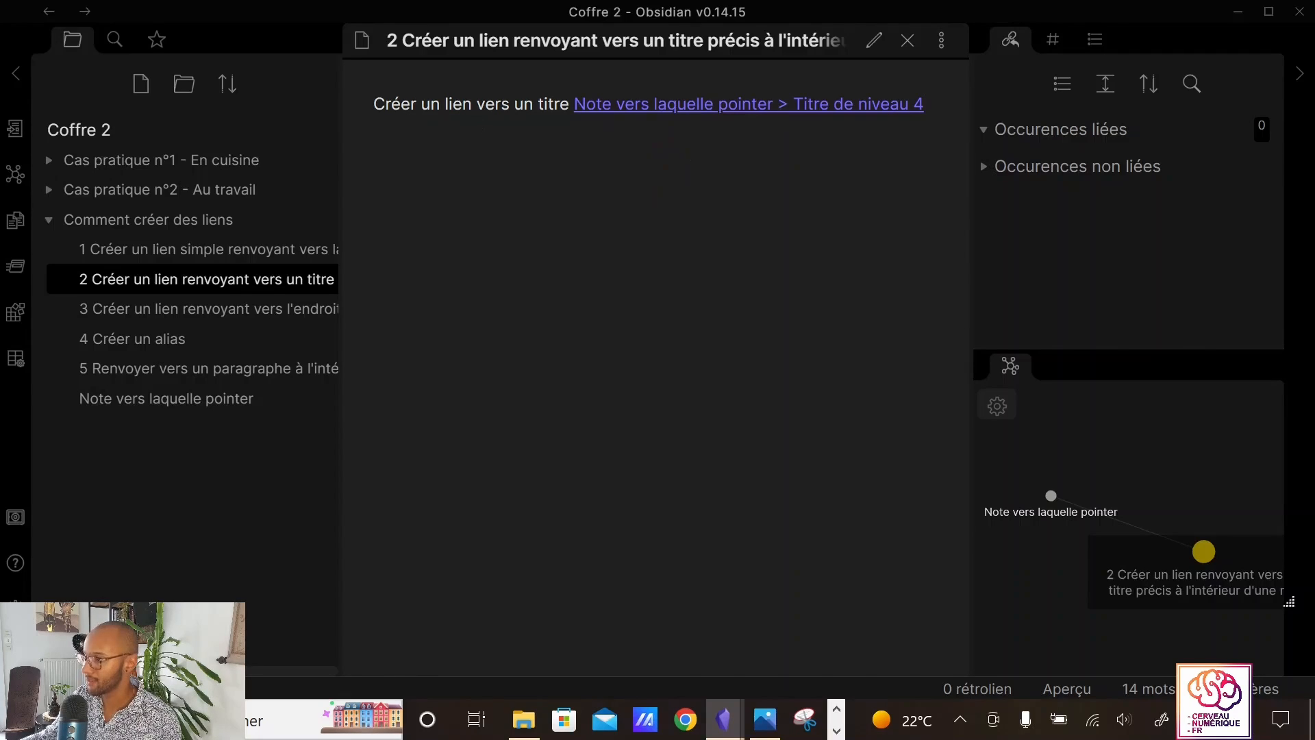
Return to editing, open note "4 Créer un alias" and enter the text "Voici un lien vers lequel pointer"
{"action": "key", "text": "ctrl+e"}
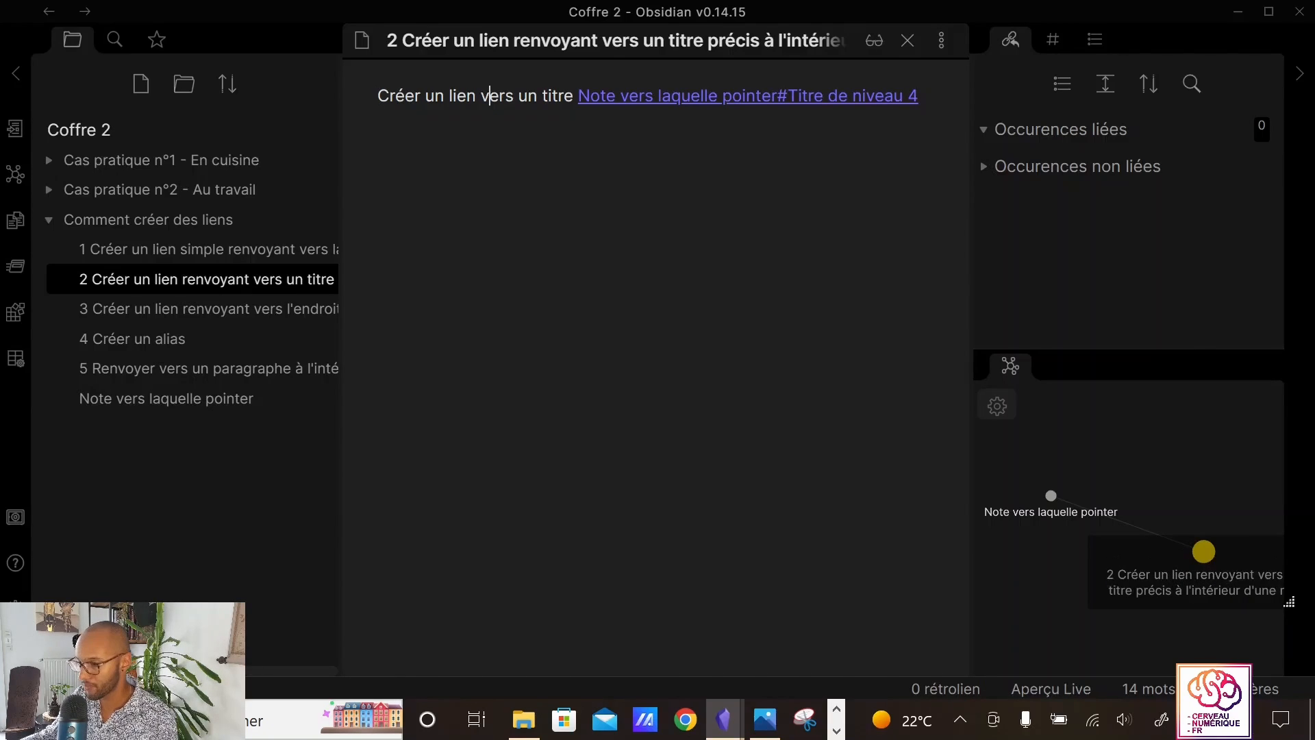
{"action": "left_click", "coordinate": [199, 346]}
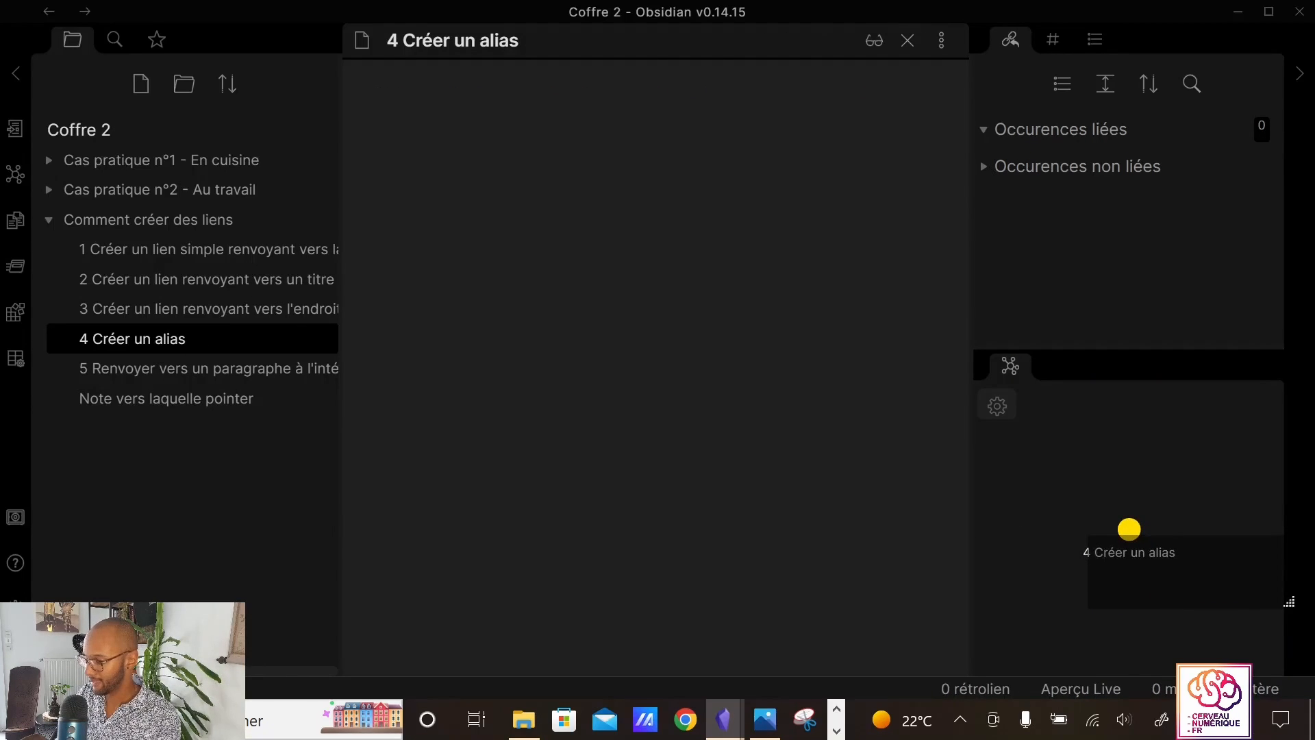
{"action": "key", "text": "shift"}
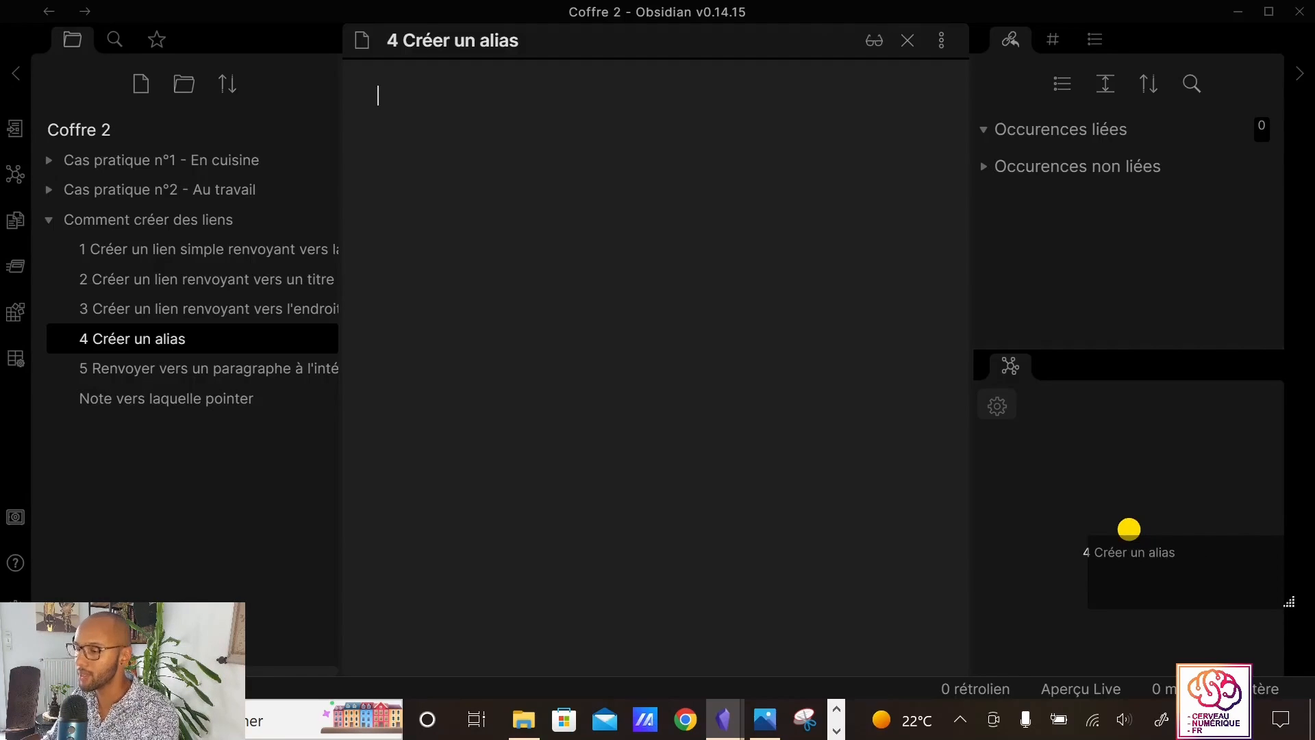
{"action": "key", "text": "shift"}
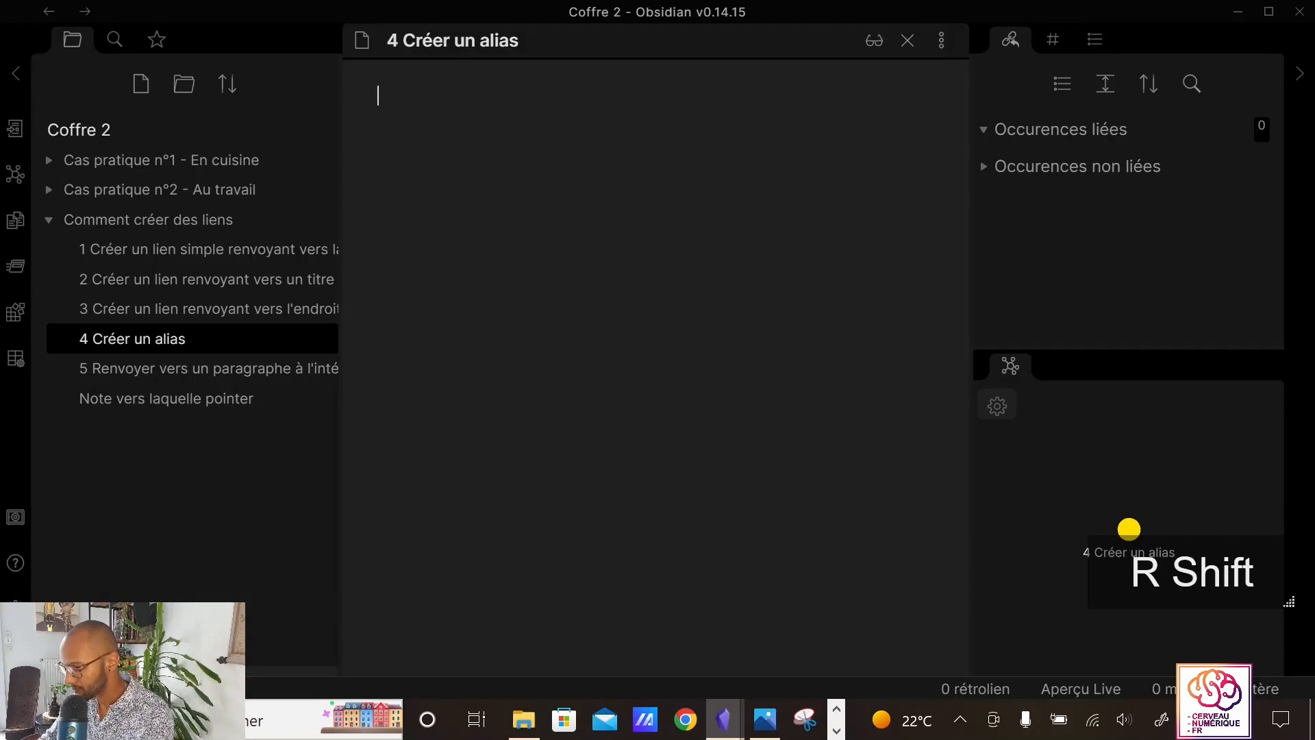
{"action": "type", "text": "Voici un li"}
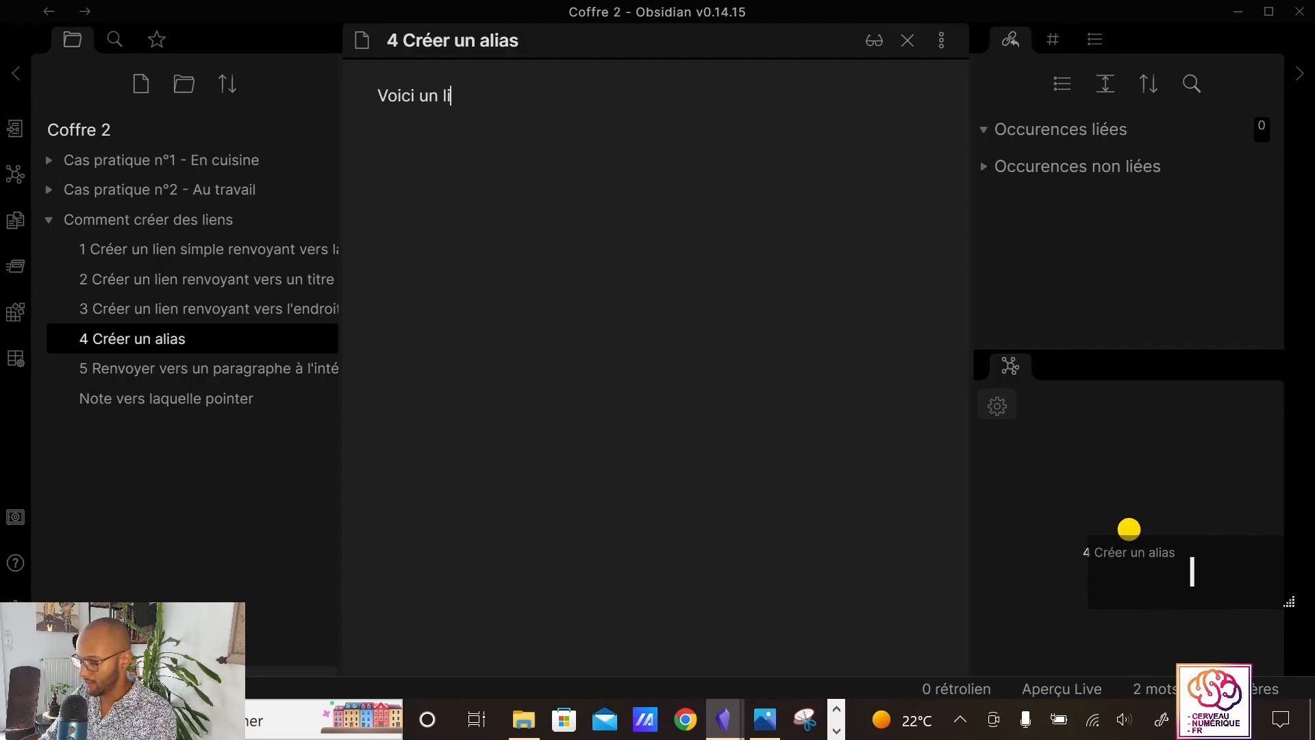
{"action": "type", "text": "en vers lequel po"}
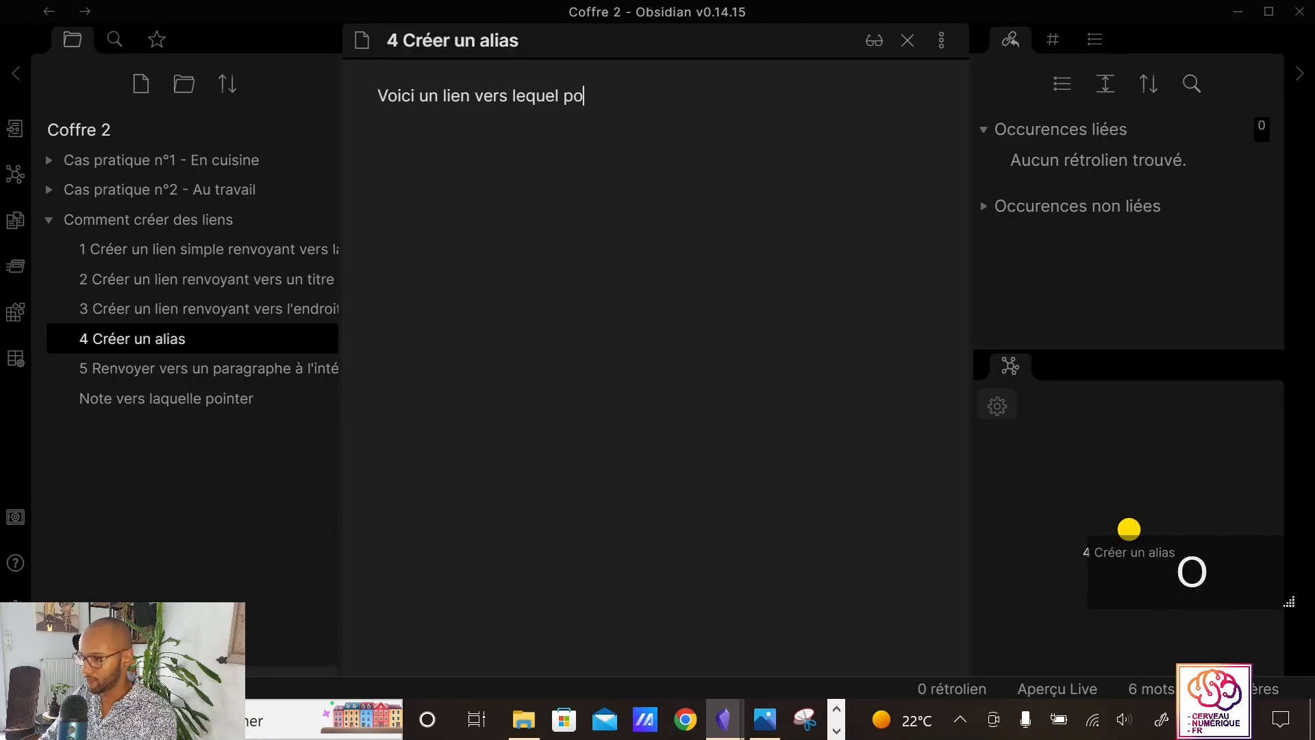
{"action": "type", "text": "inter,"}
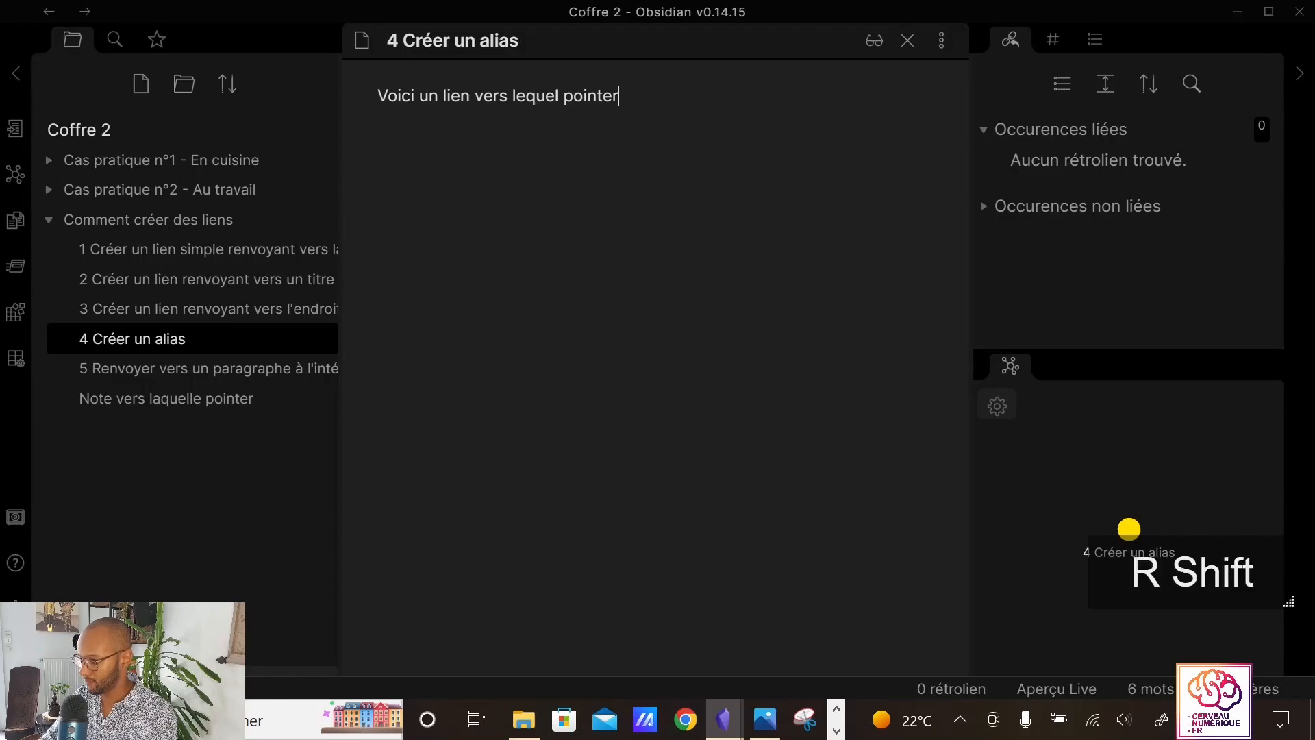
{"action": "key", "text": "BackSpace"}
{"action": "key", "text": "BackSpace"}
{"action": "key", "text": "BackSpace"}
{"action": "key", "text": "BackSpace"}
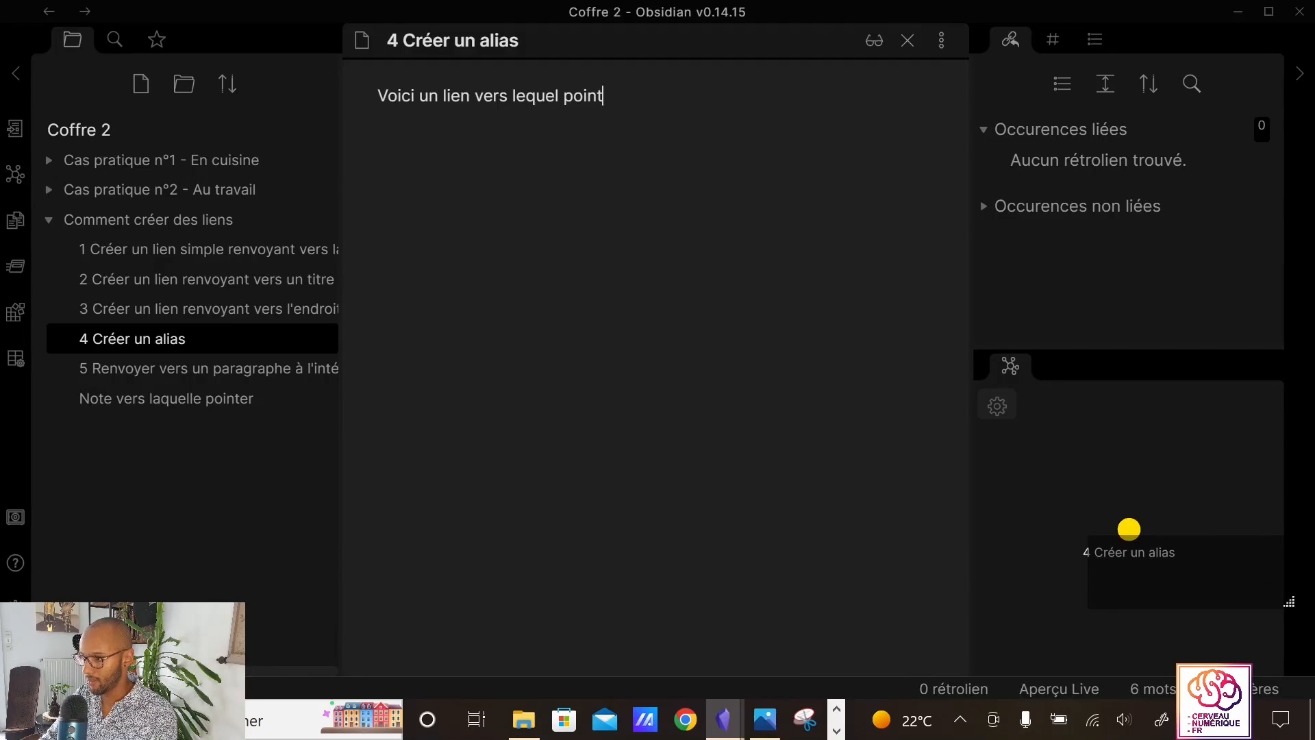
{"action": "type", "text": "er"}
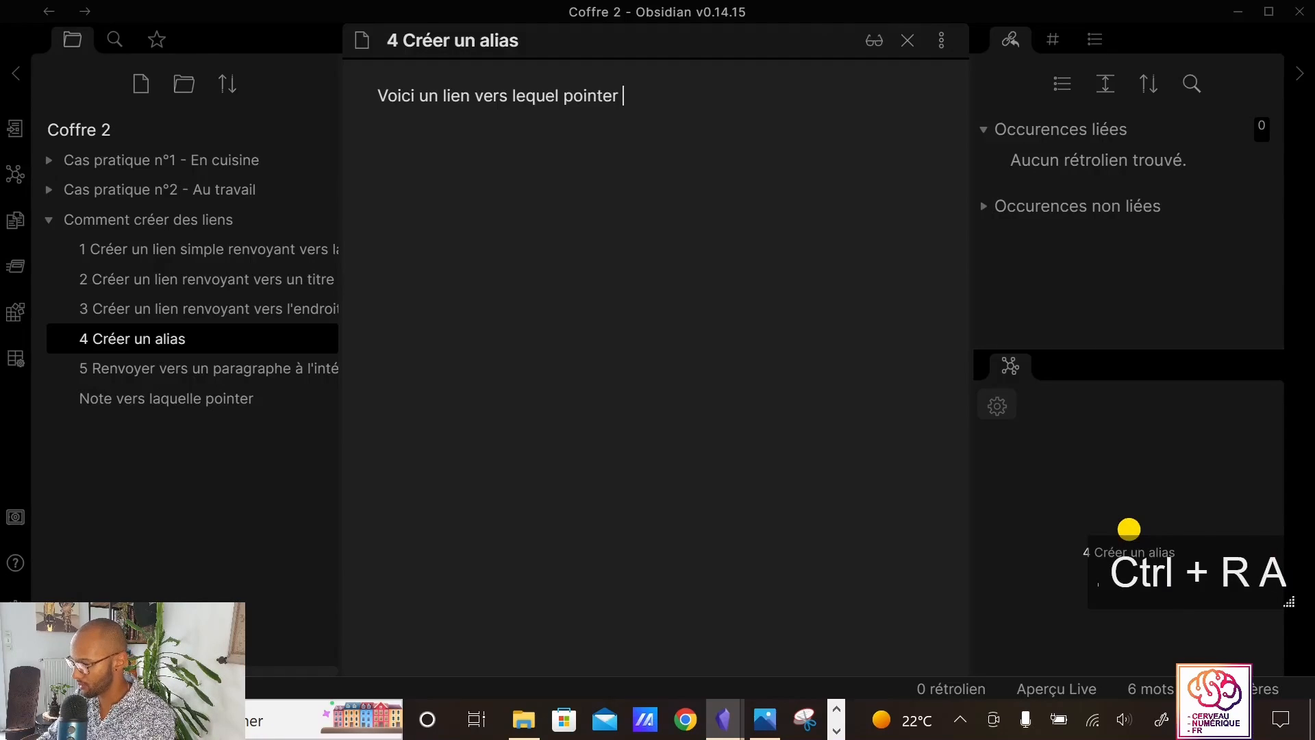
Insert an internal link after the text, targeting the heading "Titre de niveau 3" of "Note vers laquelle pointer"
{"action": "type", "text": " [["}
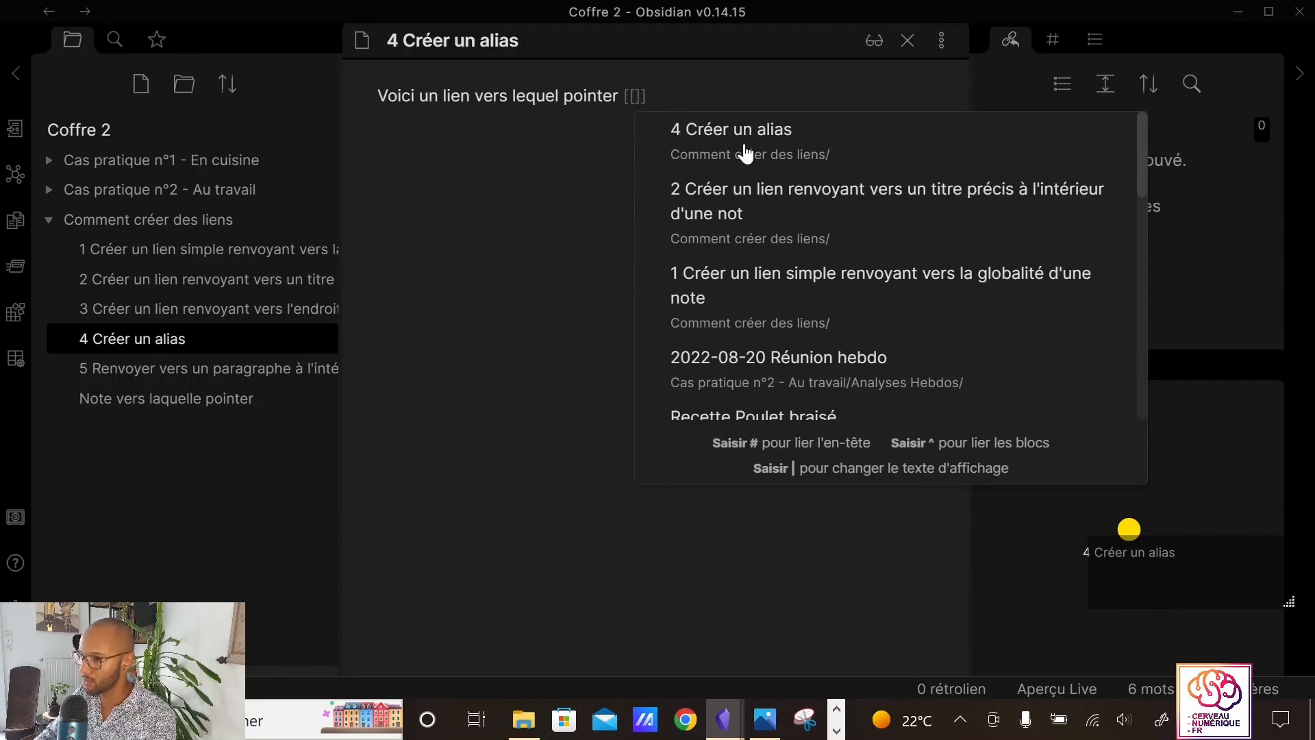
{"action": "type", "text": "note"}
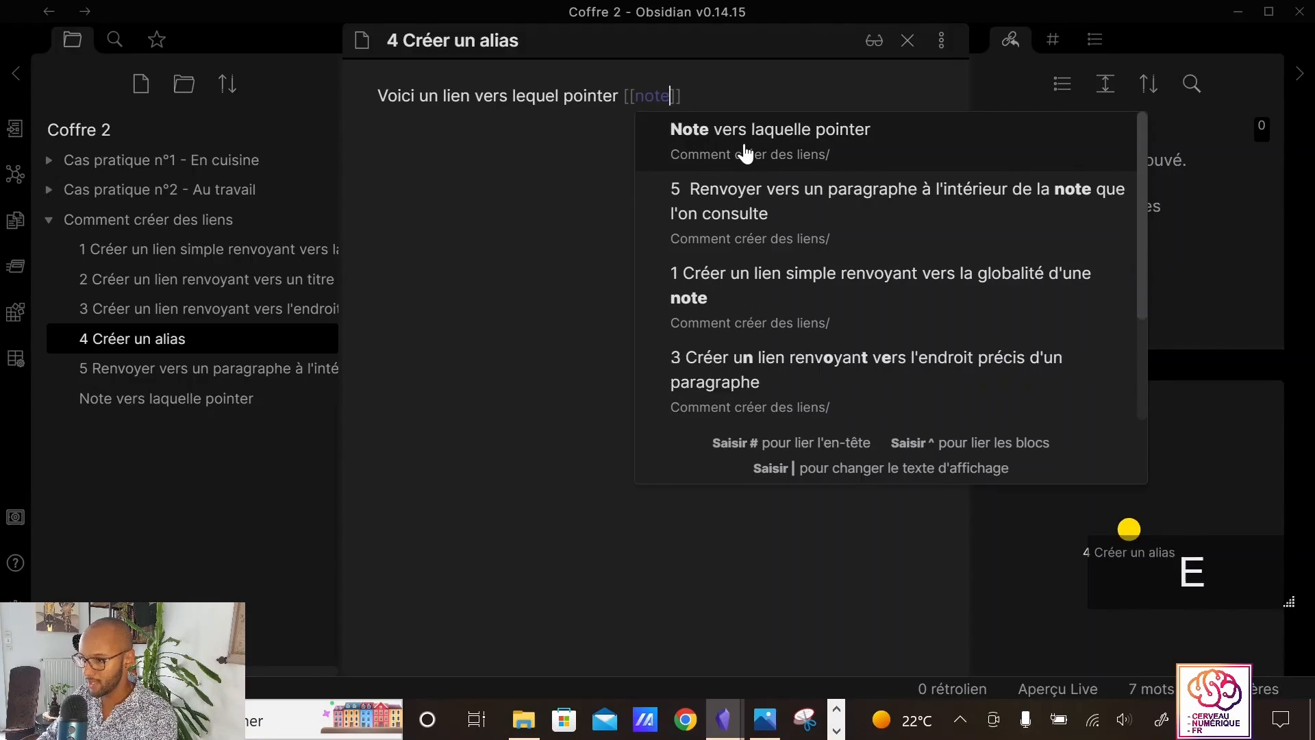
{"action": "key", "text": "Return"}
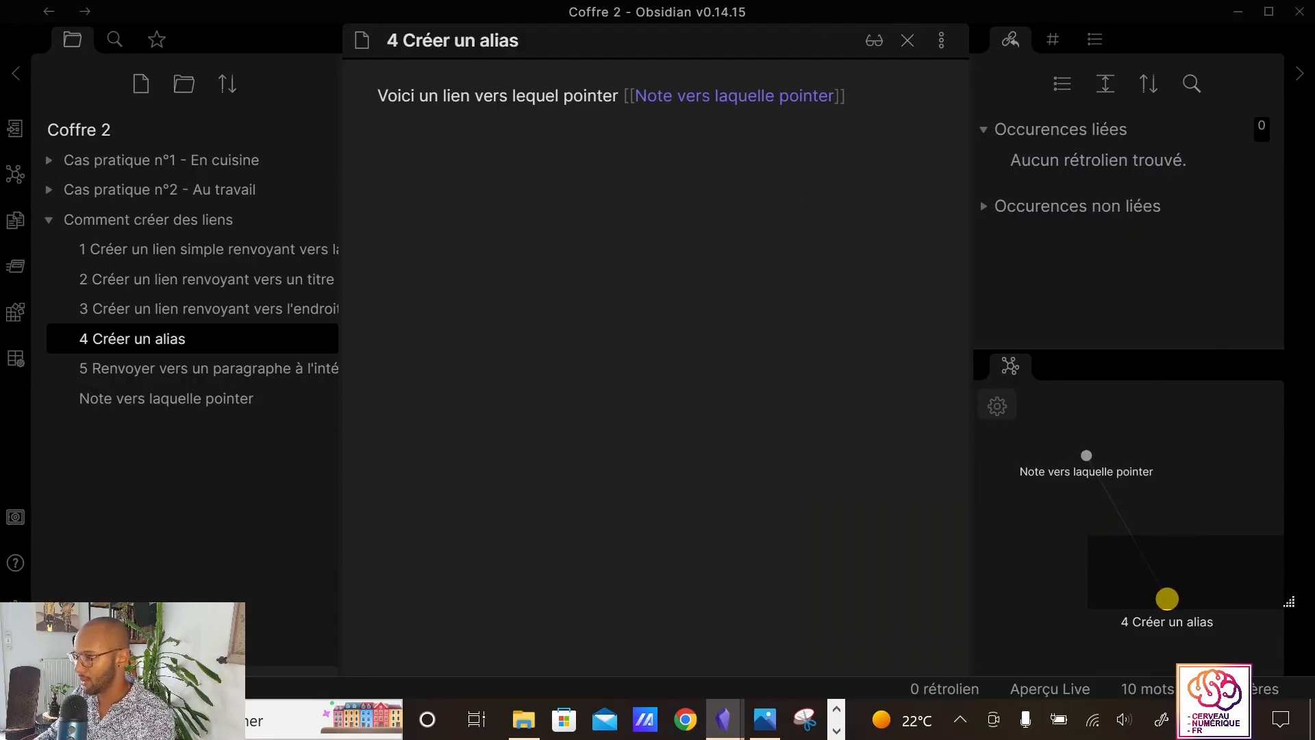
{"action": "key", "text": "Left"}
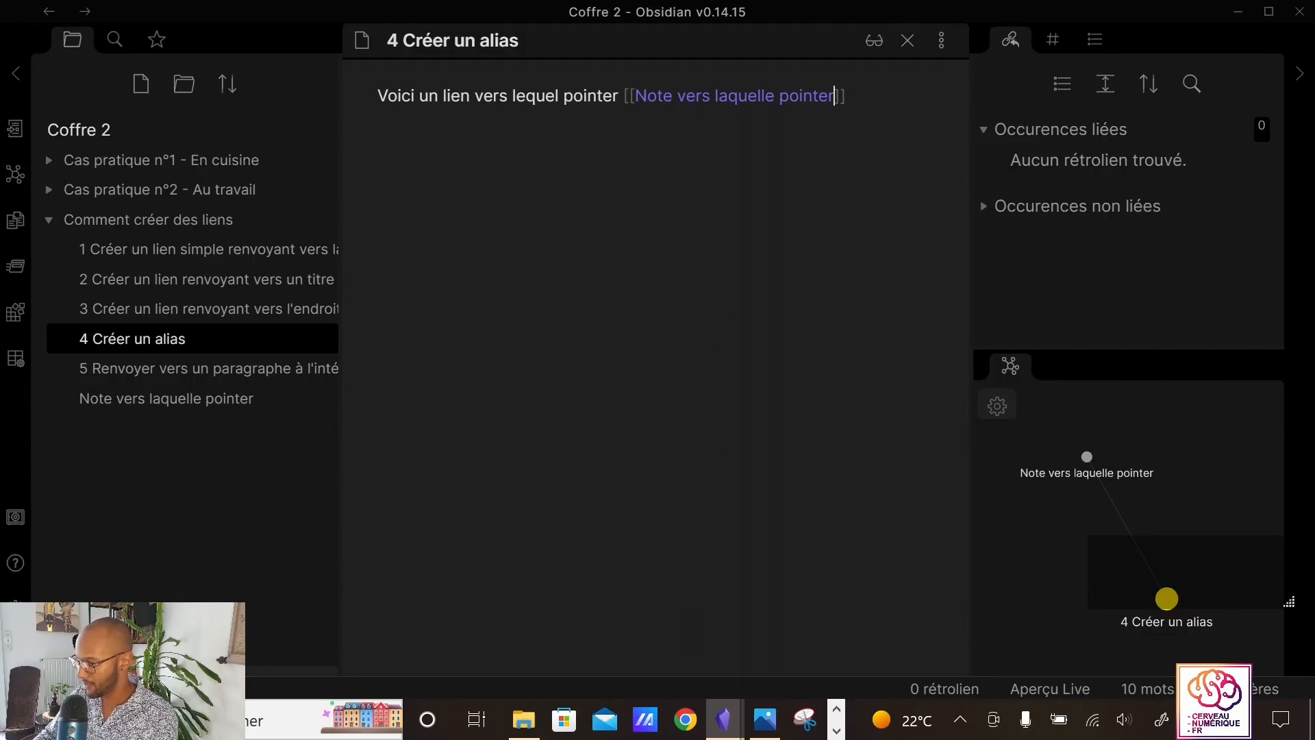
{"action": "type", "text": "#"}
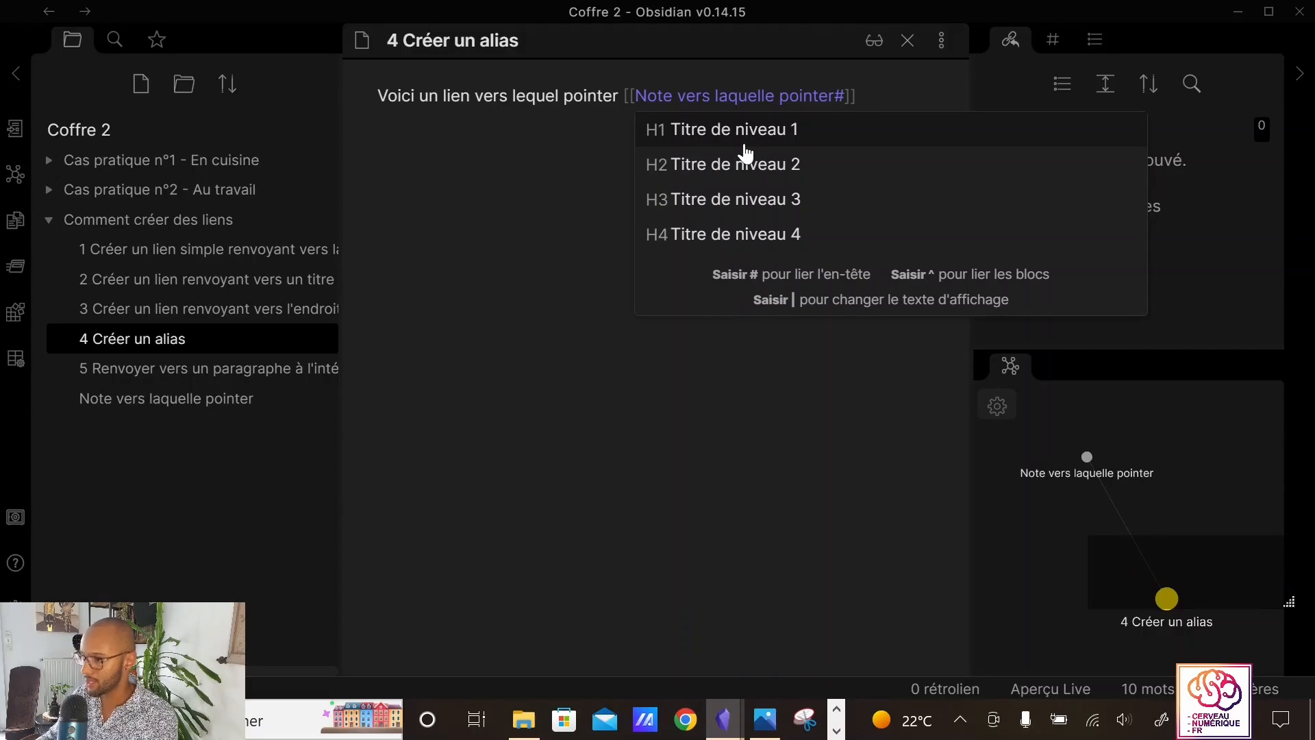
{"action": "key", "text": "Down"}
{"action": "key", "text": "Down"}
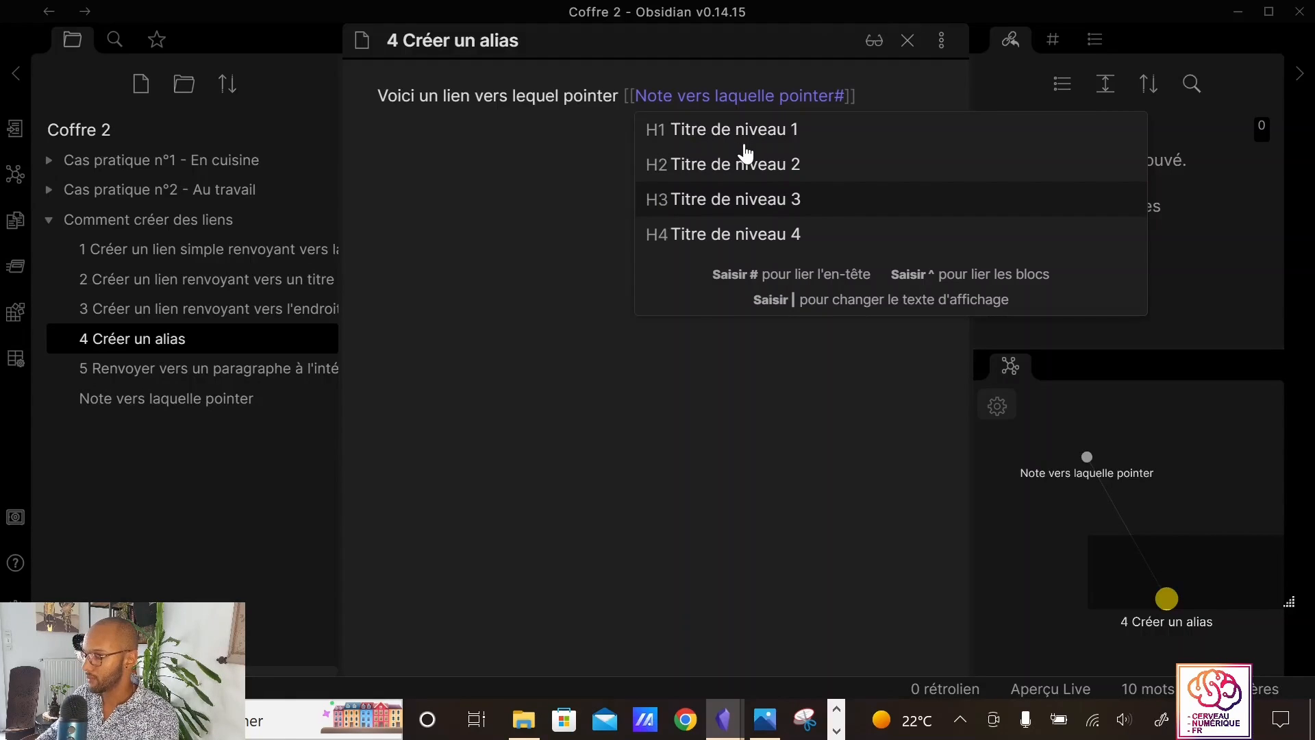
{"action": "key", "text": "Return"}
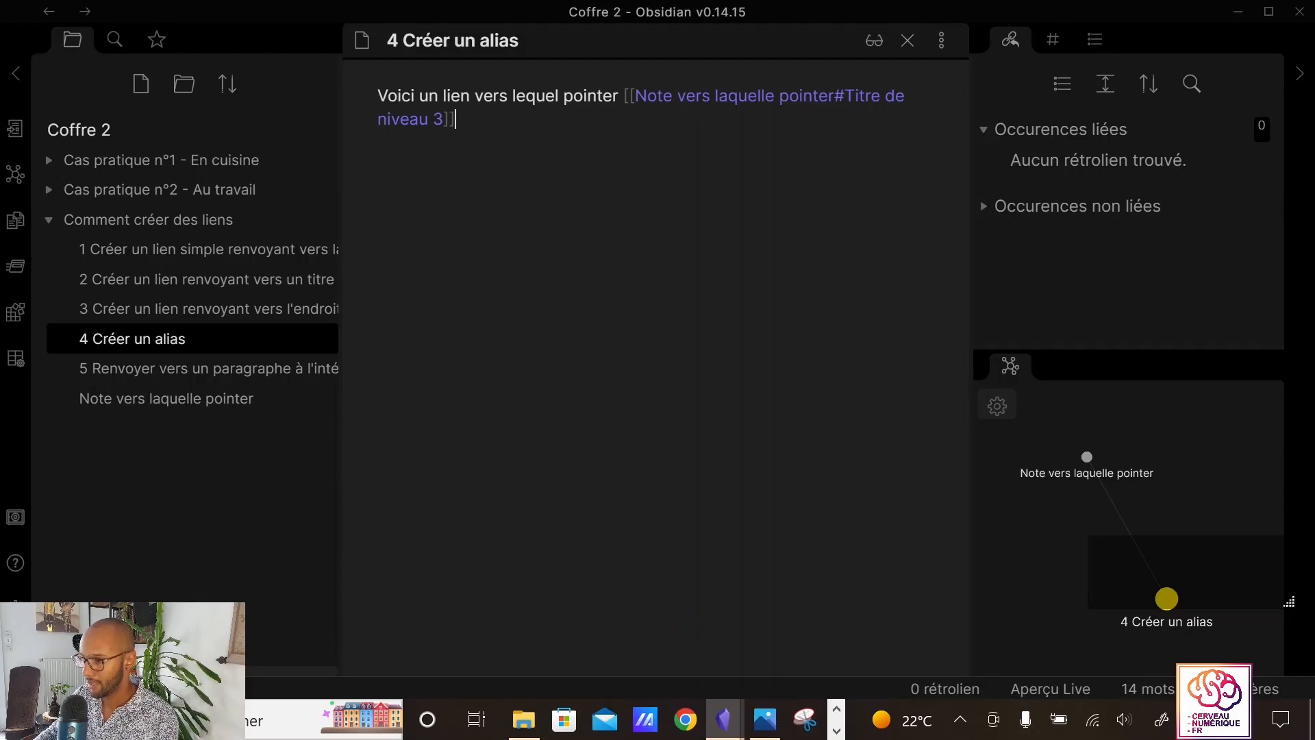
Give the heading link the alias "C'est ici que ça se passe" as its display text
{"action": "key", "text": "Left"}
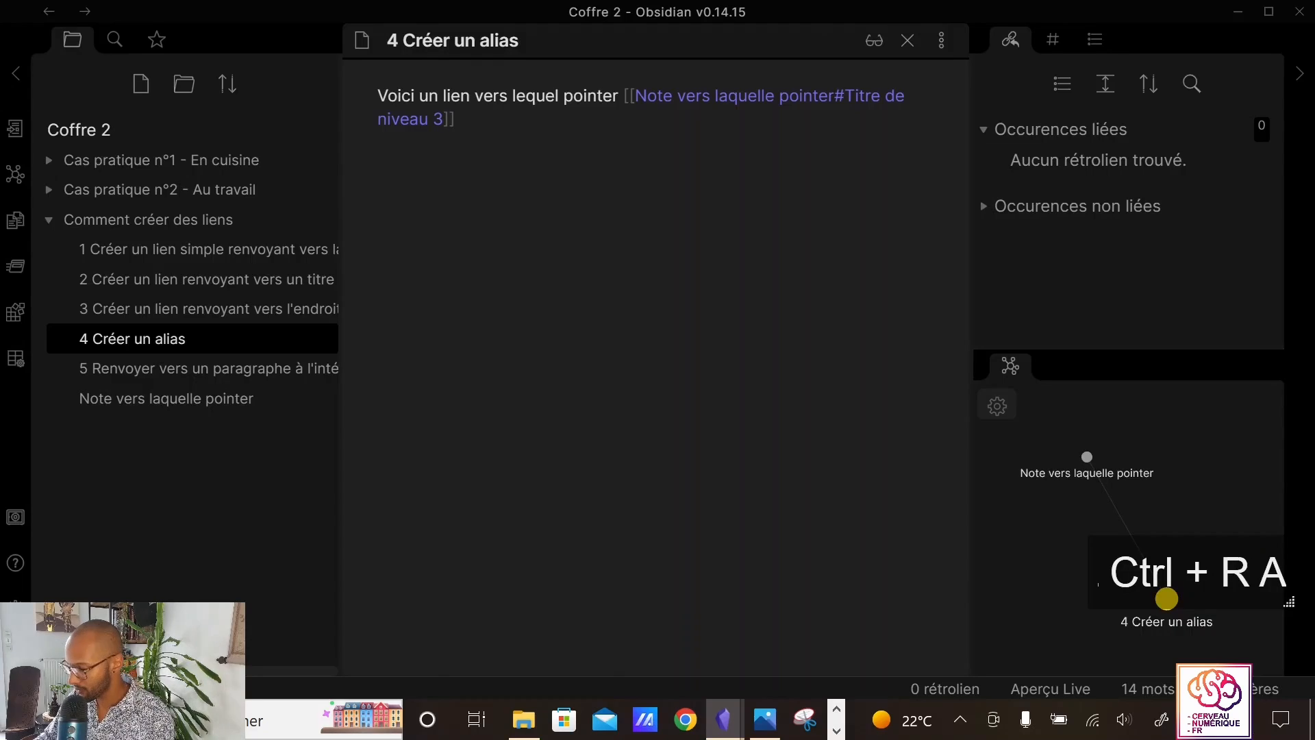
{"action": "type", "text": "|"}
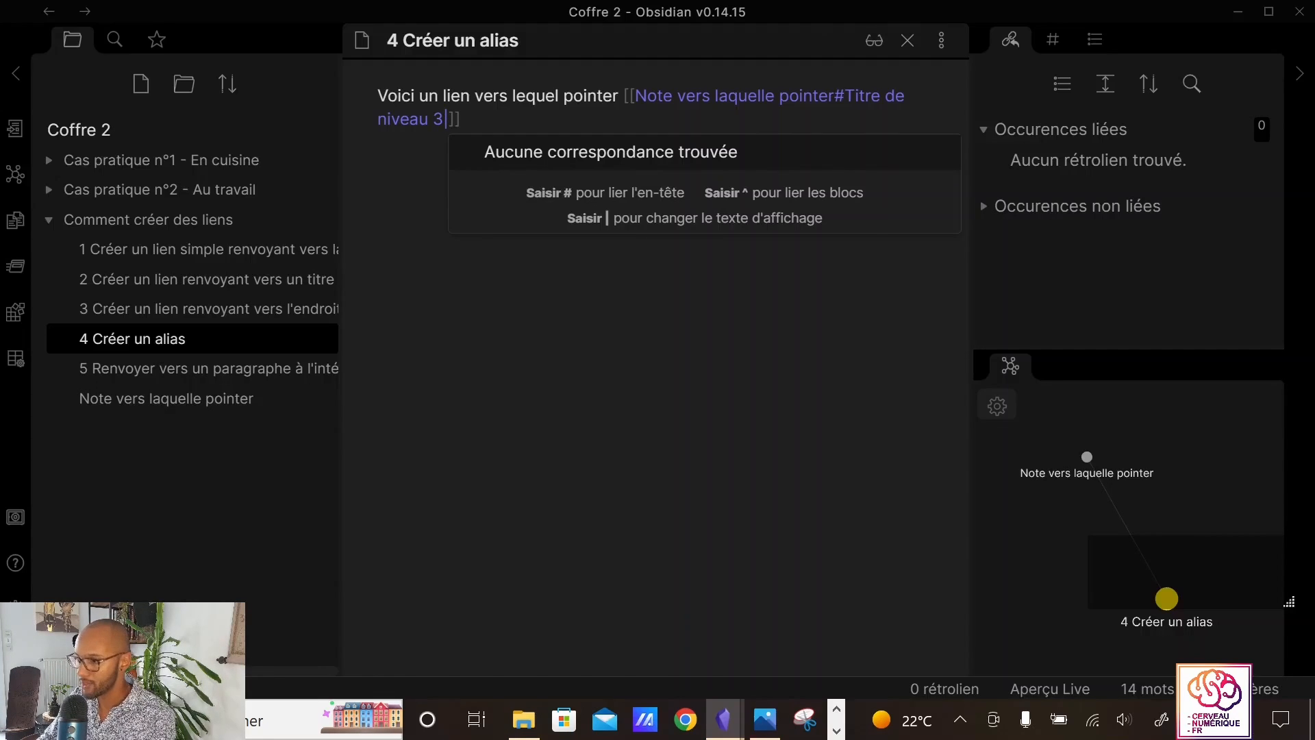
{"action": "type", "text": "C'est ic"}
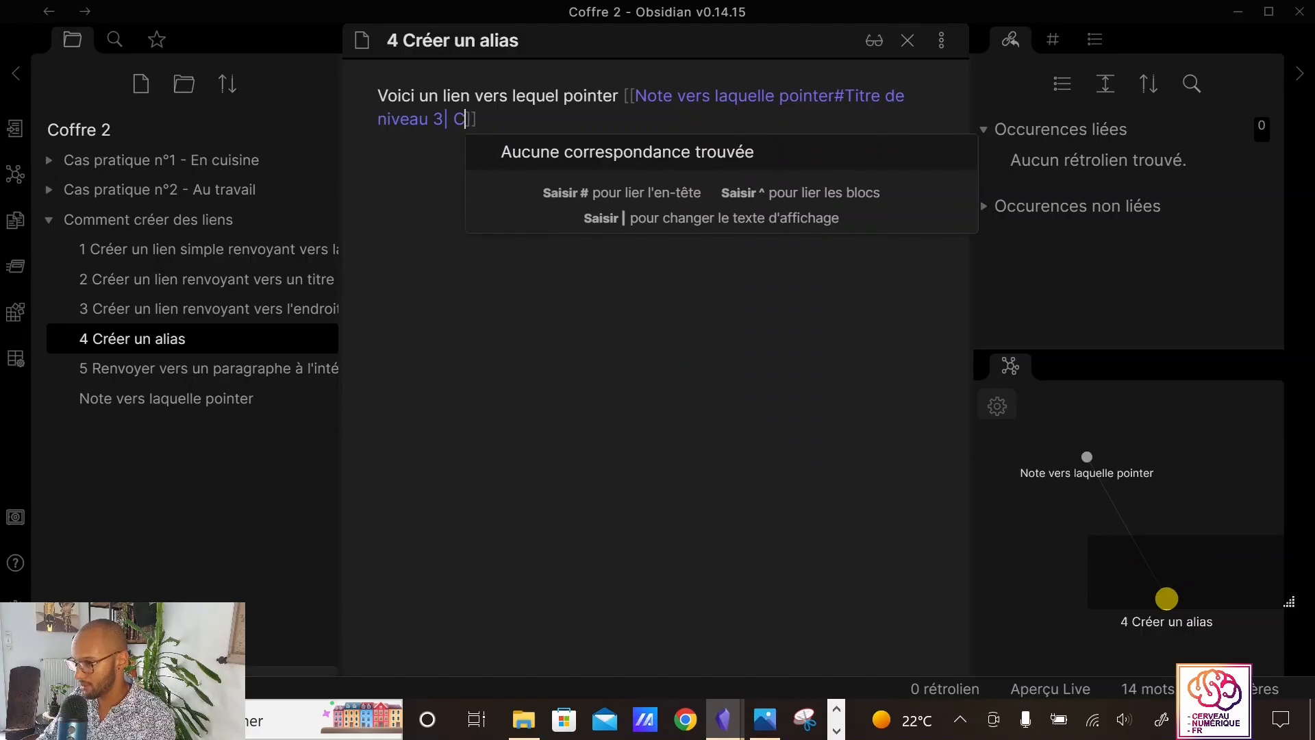
{"action": "type", "text": "i que ça se p"}
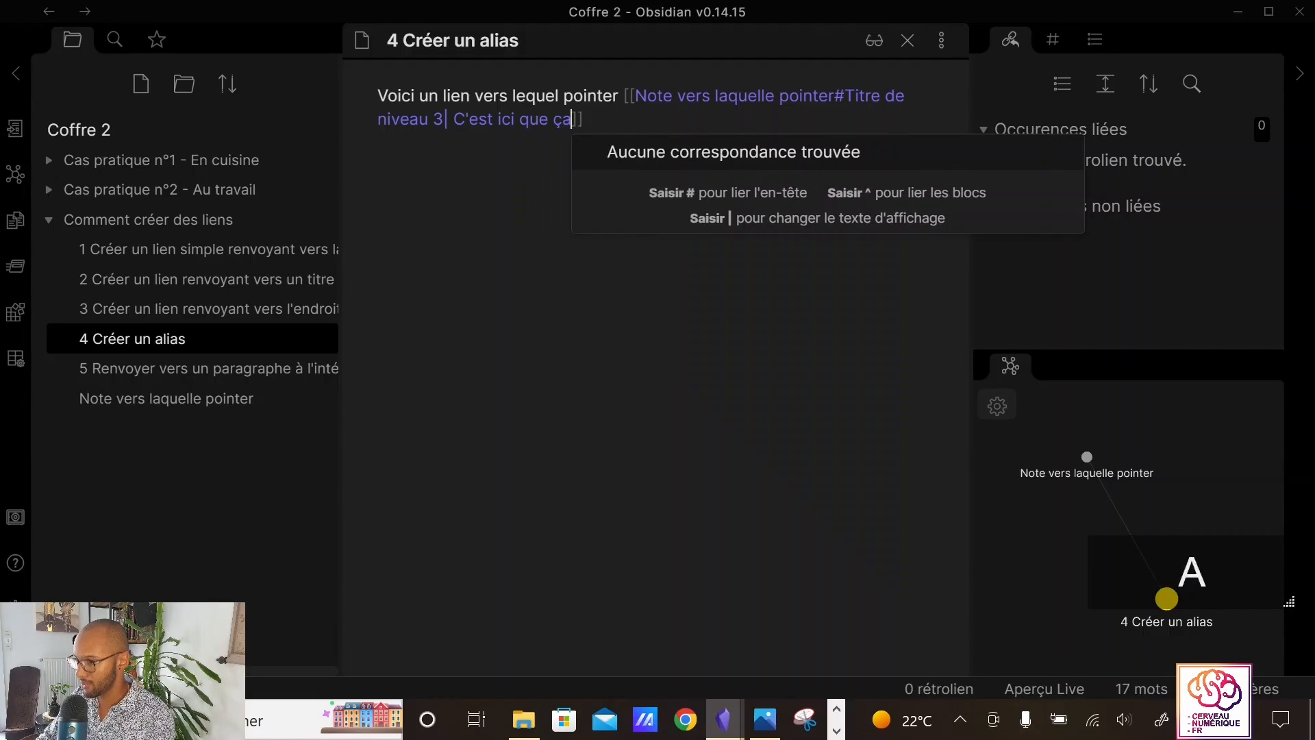
{"action": "type", "text": "e passe"}
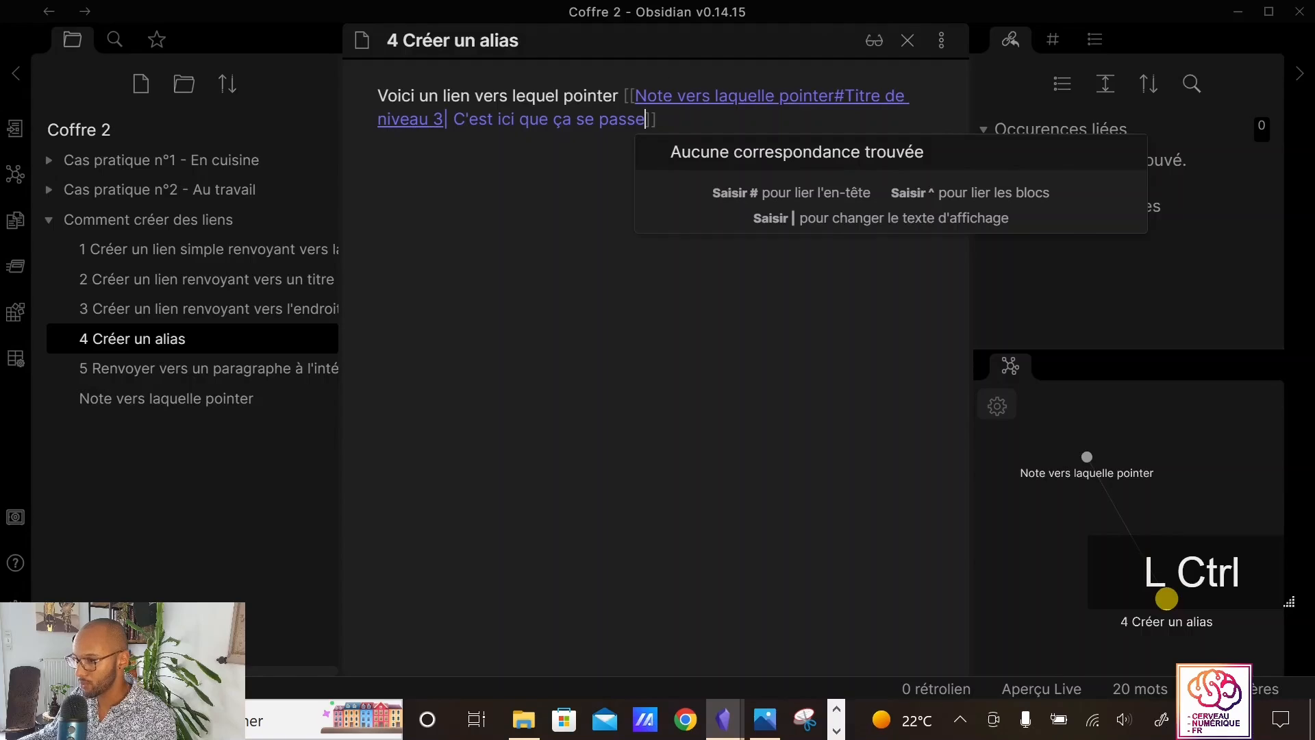
Preview the alias link in reading view, follow it to its target heading and return to note 4
{"action": "key", "text": "ctrl+e"}
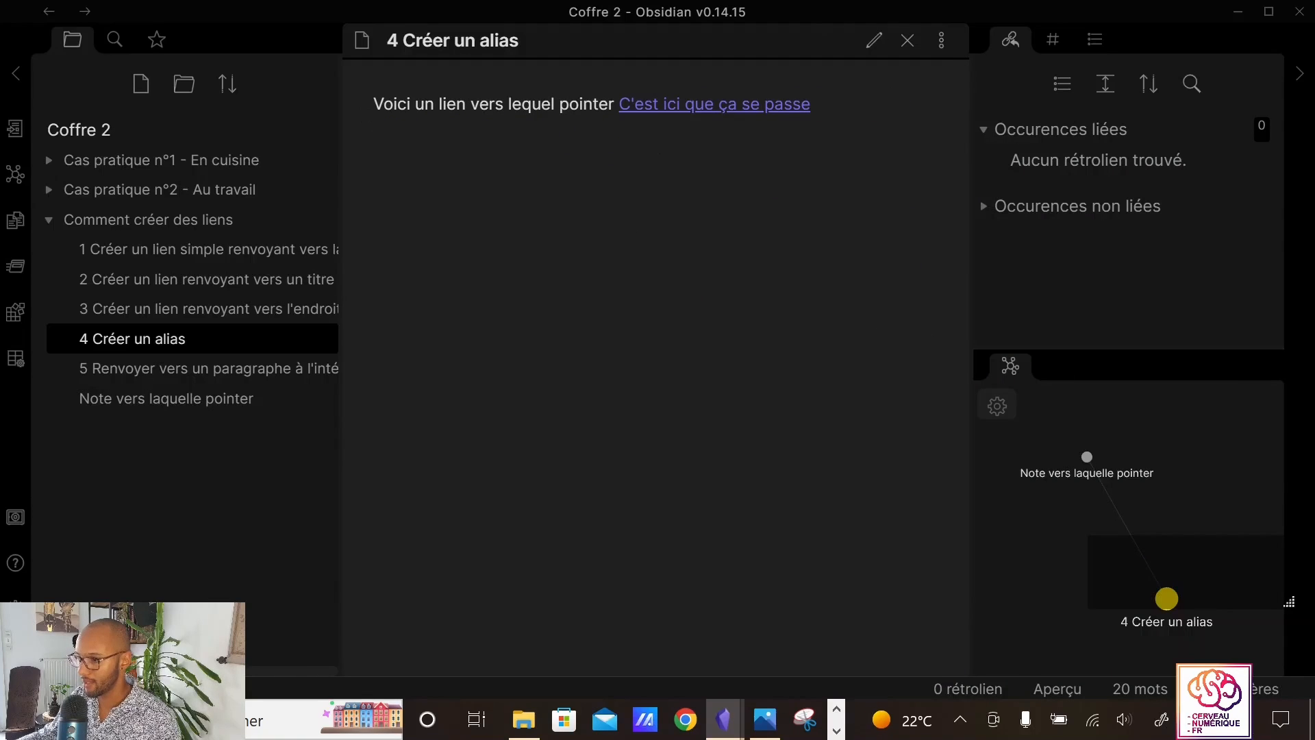
{"action": "mouse_move", "coordinate": [675, 122]}
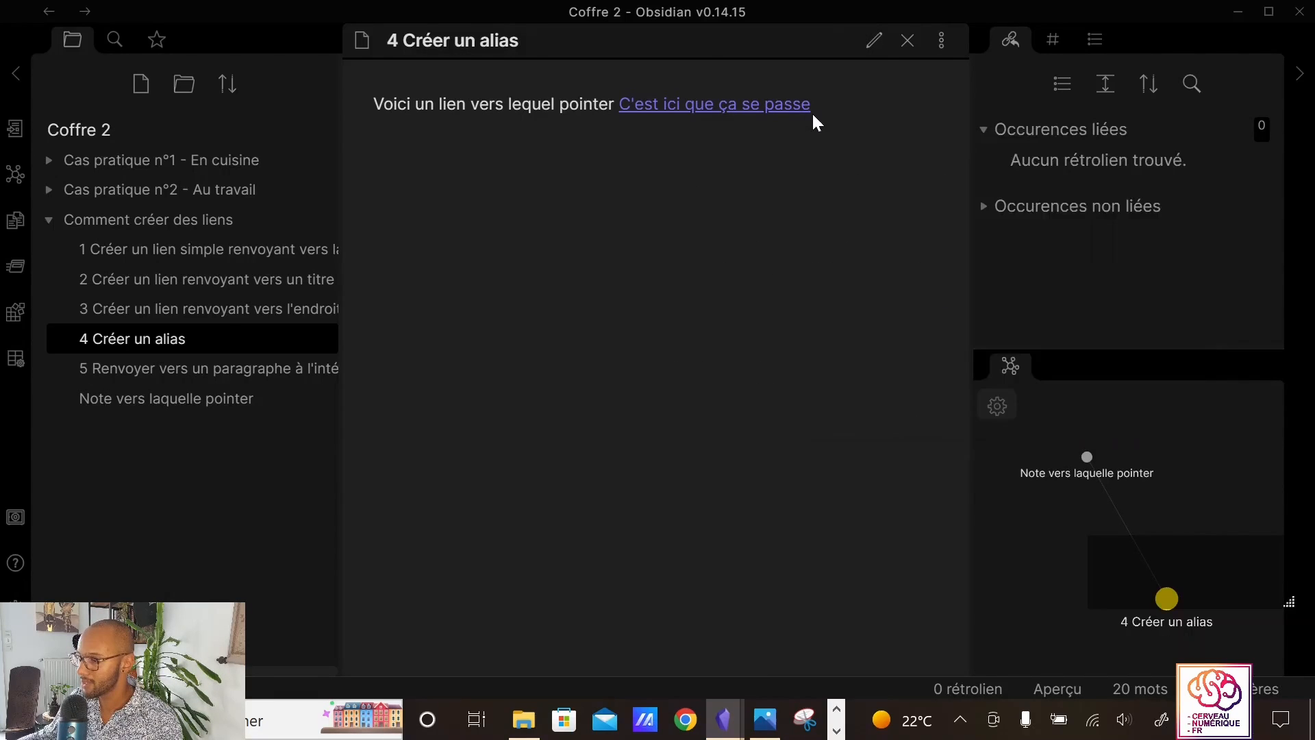
{"action": "left_click", "coordinate": [776, 104]}
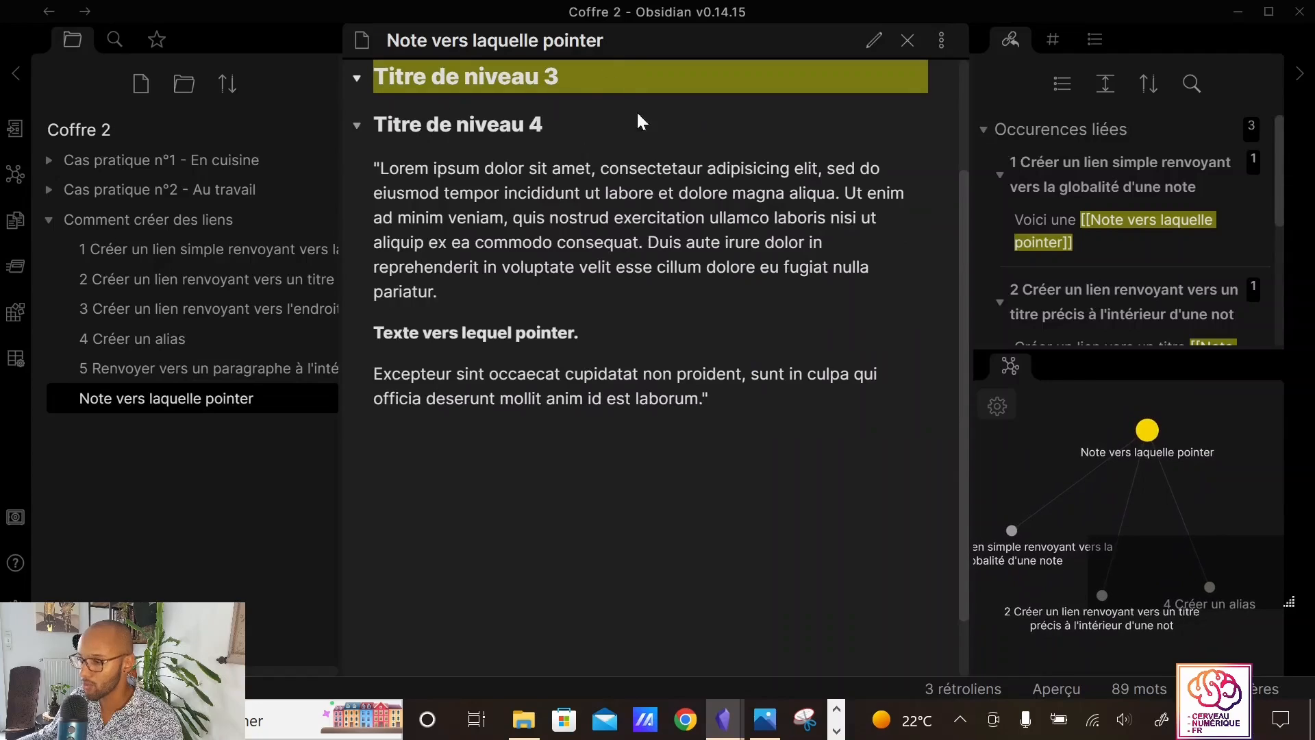
{"action": "left_click", "coordinate": [64, 18]}
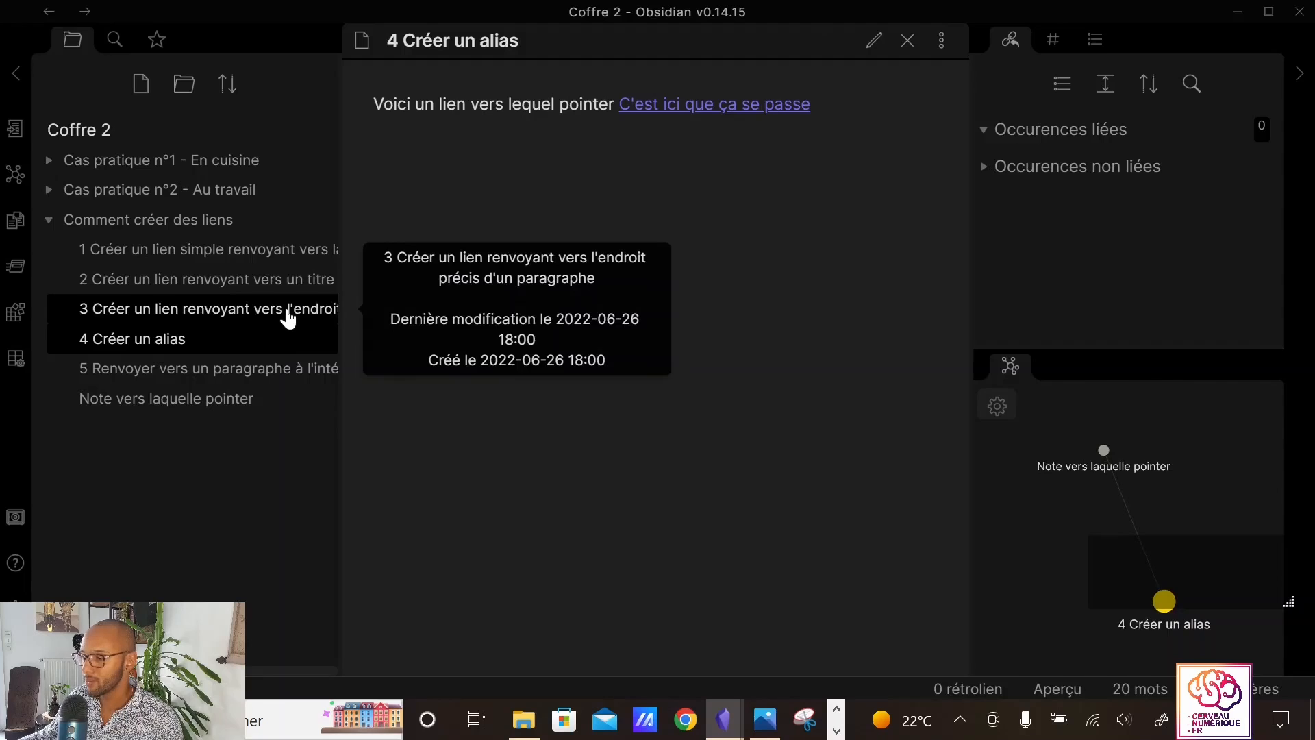
Open "Note vers laquelle pointer" and examine the bold paragraph "Texte vers lequel pointer." between the two body paragraphs
{"action": "left_click", "coordinate": [248, 370]}
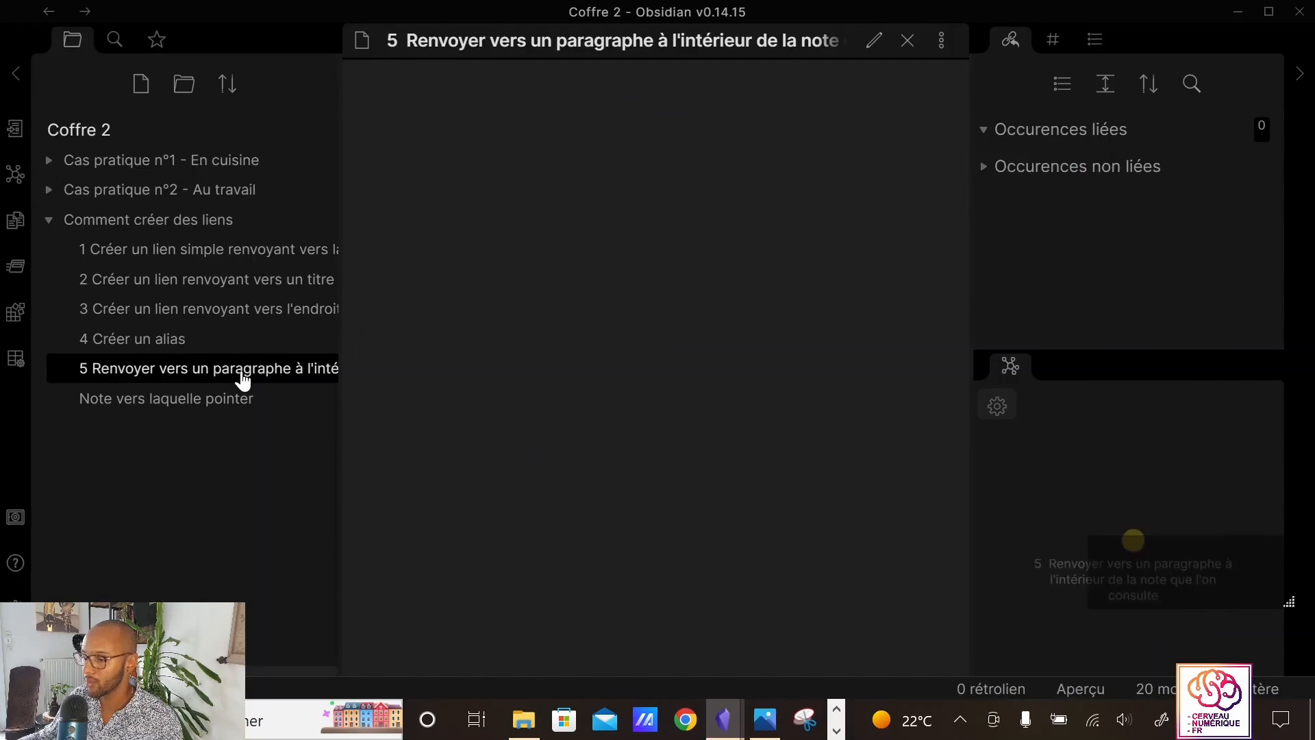
{"action": "left_click", "coordinate": [171, 400]}
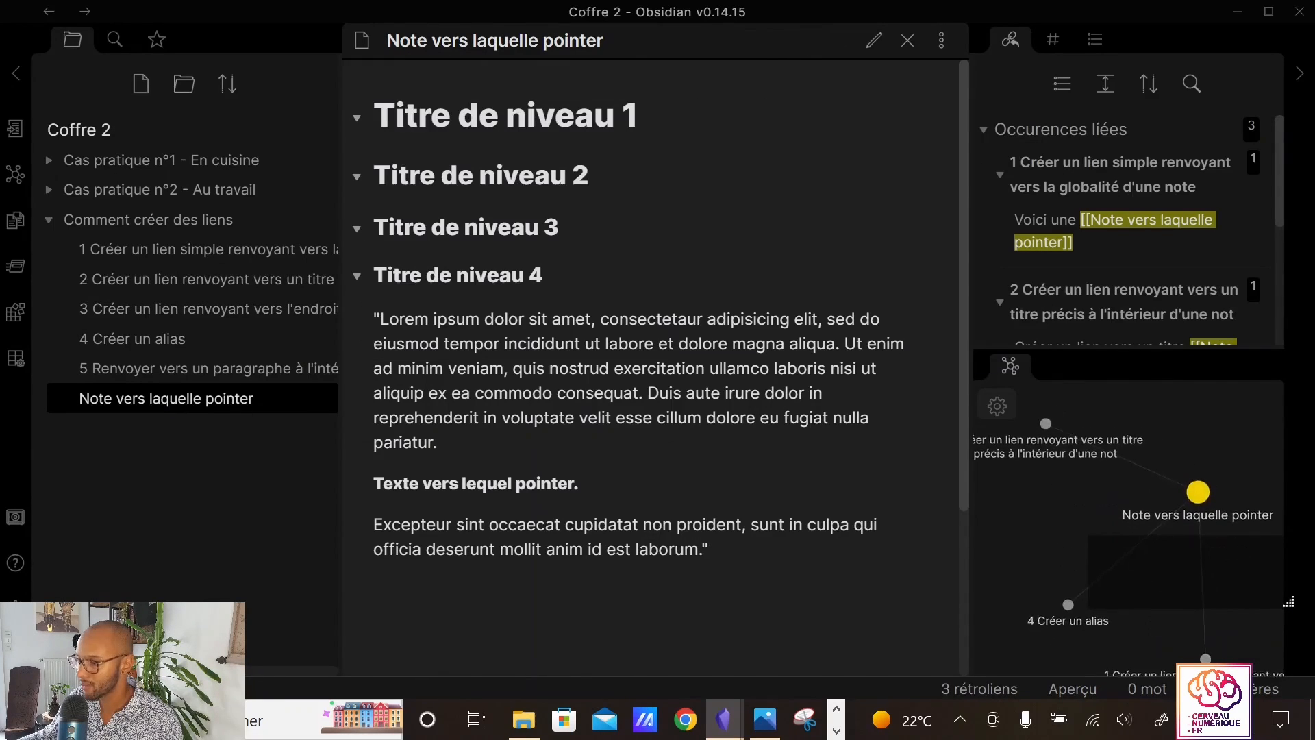
{"action": "scroll", "coordinate": [729, 431], "scroll_direction": "down", "scroll_amount": 3}
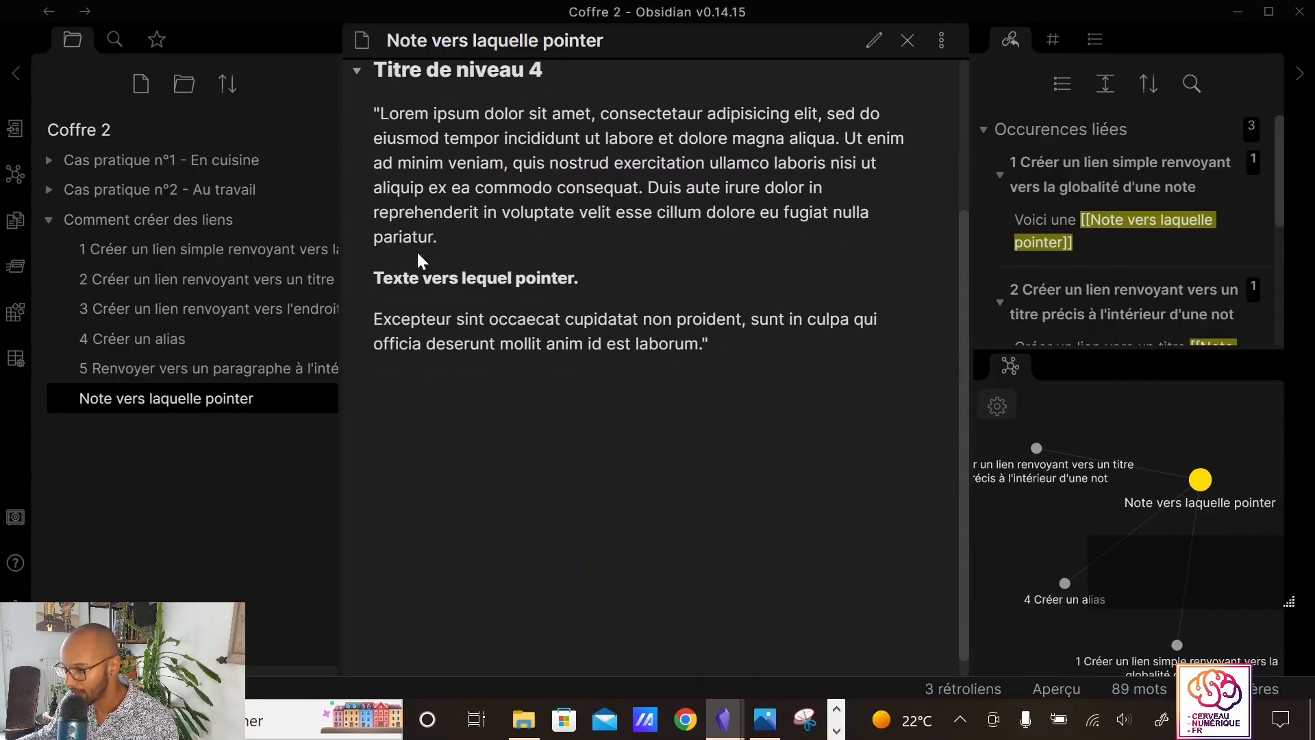
{"action": "scroll", "coordinate": [424, 257], "scroll_direction": "up", "scroll_amount": 3}
{"action": "scroll", "coordinate": [442, 271], "scroll_direction": "down", "scroll_amount": 3}
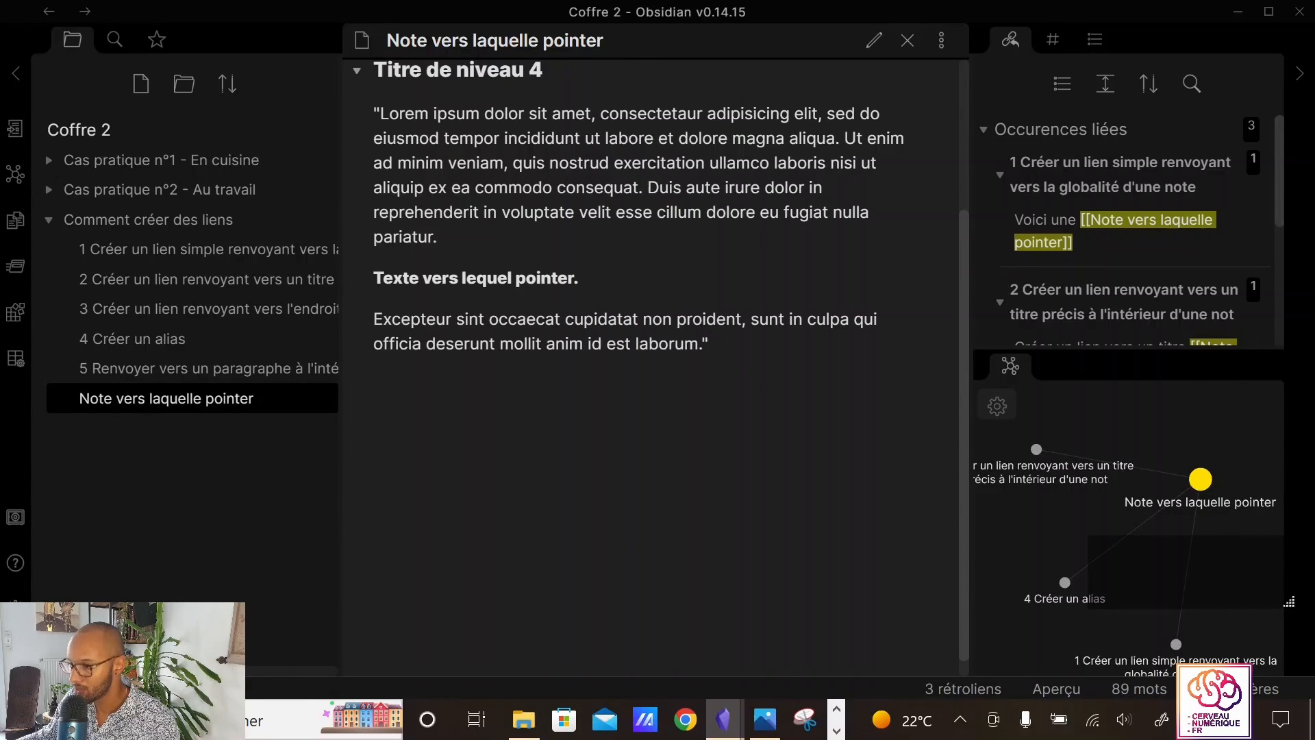
{"action": "left_click_drag", "start_coordinate": [394, 280], "coordinate": [358, 283]}
{"action": "left_click", "coordinate": [589, 282]}
{"action": "scroll", "coordinate": [486, 270], "scroll_direction": "up", "scroll_amount": 2}
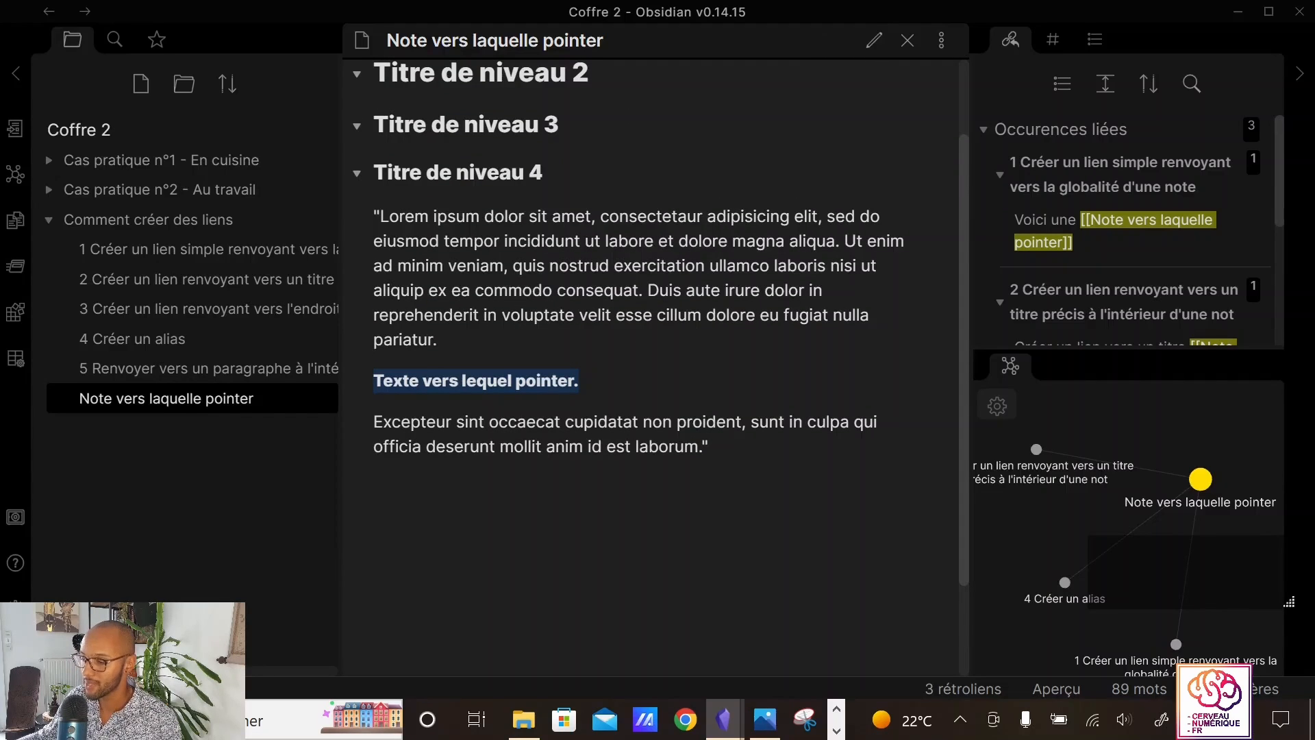
{"action": "left_click", "coordinate": [596, 381]}
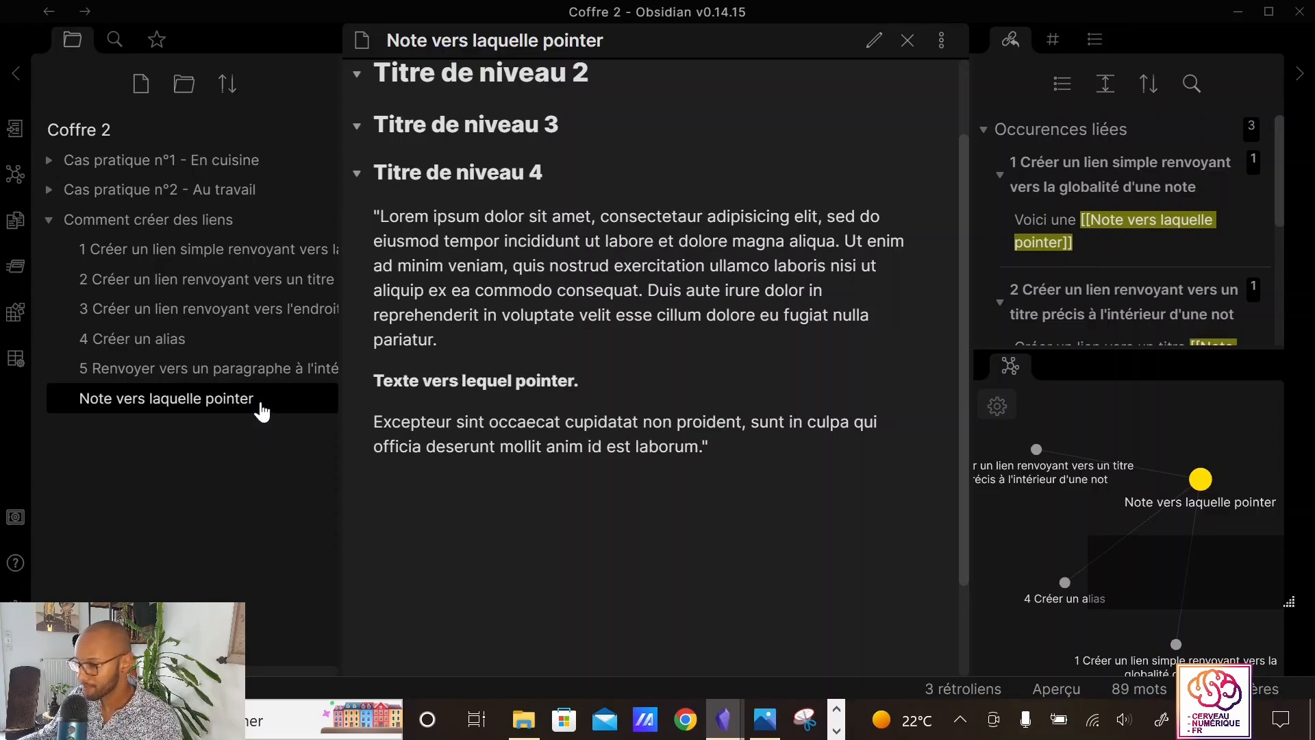
Open note 3 of "Comment créer des liens" for editing and write "Voici un lien vers un endroit précis"
{"action": "left_click", "coordinate": [207, 315]}
{"action": "key", "text": "ctrl+e"}
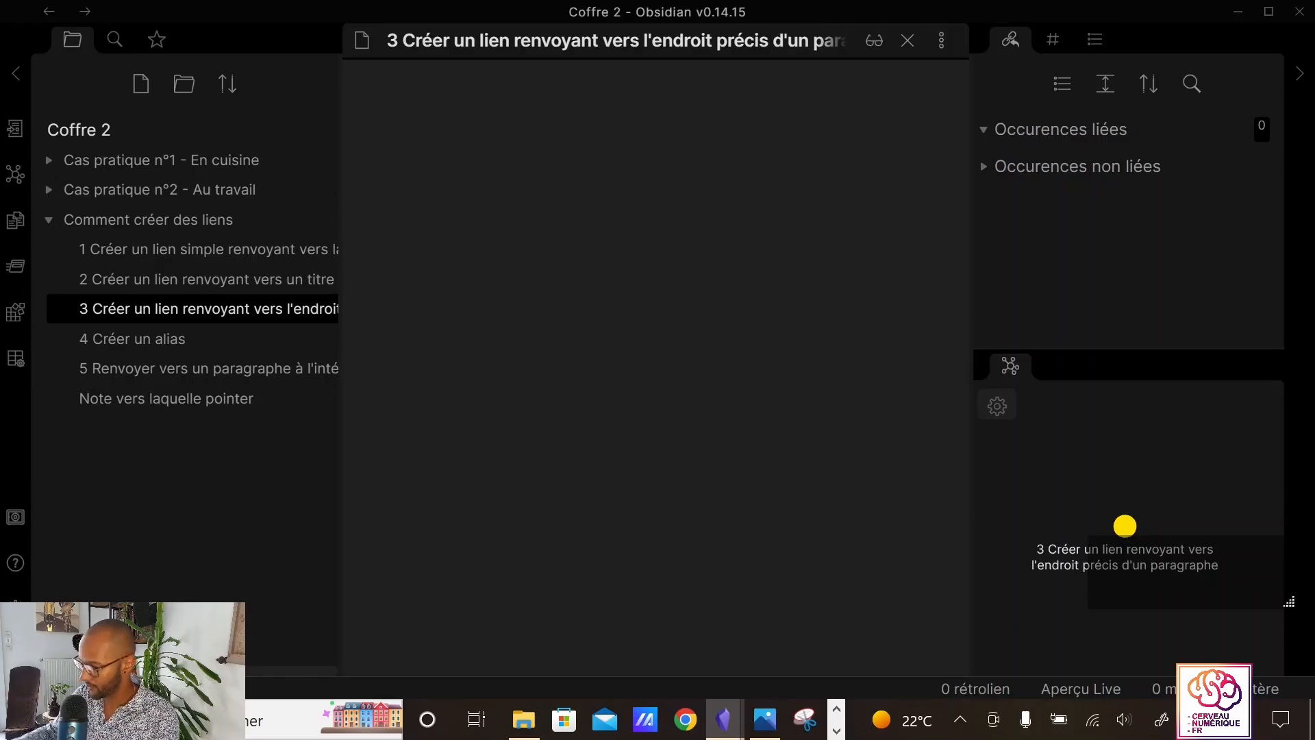
{"action": "key", "text": "shift"}
{"action": "key", "text": "BackSpace"}
{"action": "key", "text": "shift"}
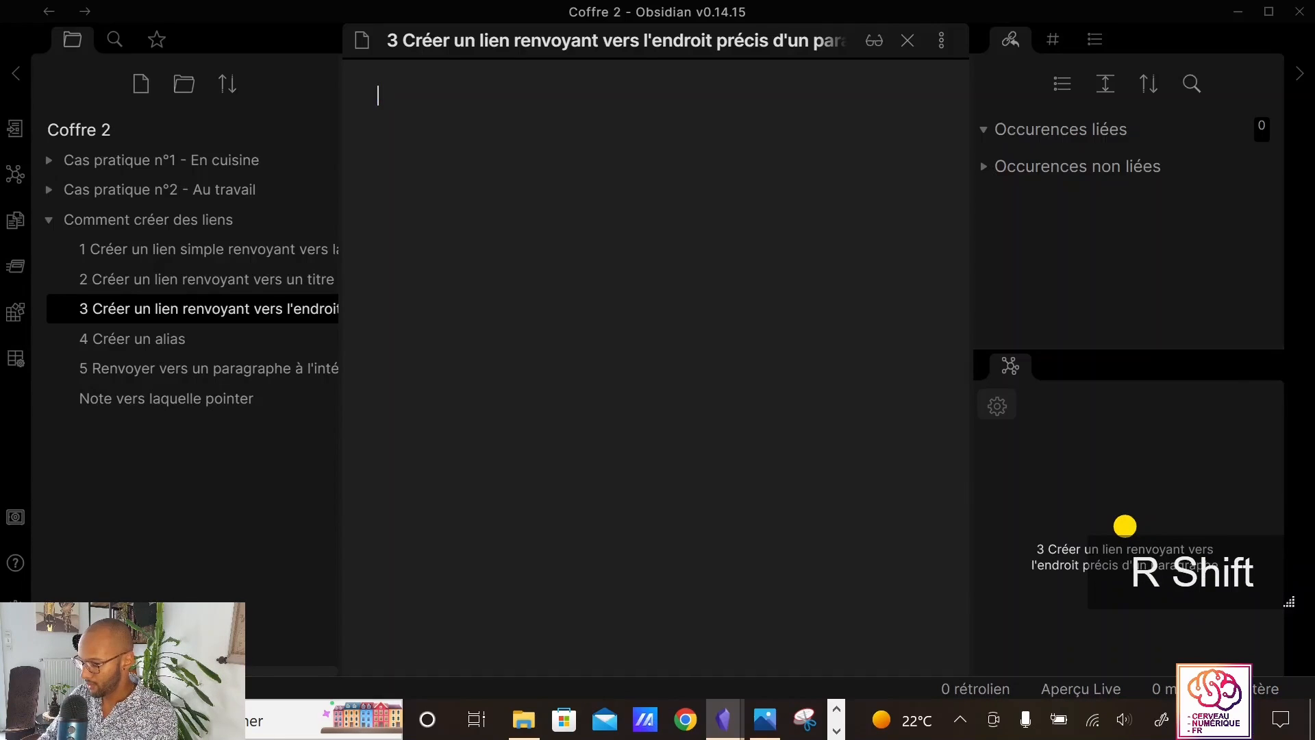
{"action": "type", "text": "V"}
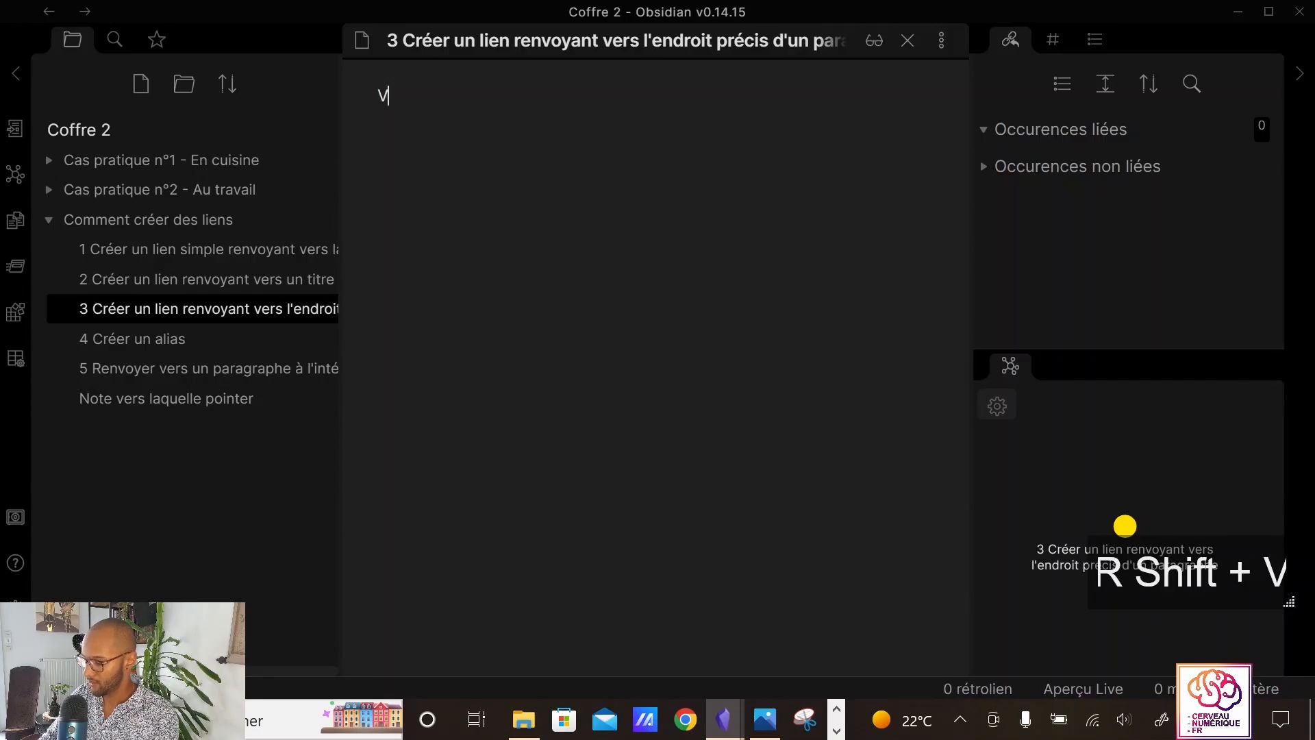
{"action": "type", "text": "oici un lien v"}
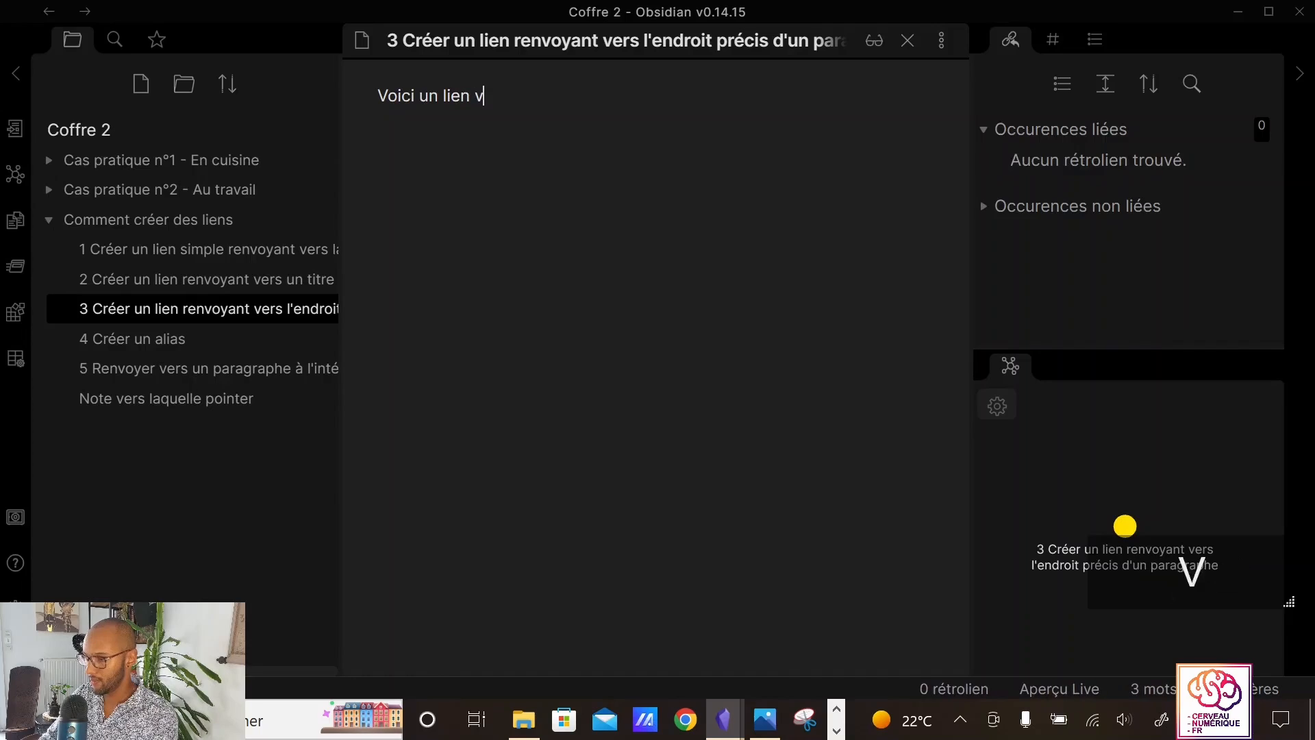
{"action": "type", "text": "ers un endroit précis "}
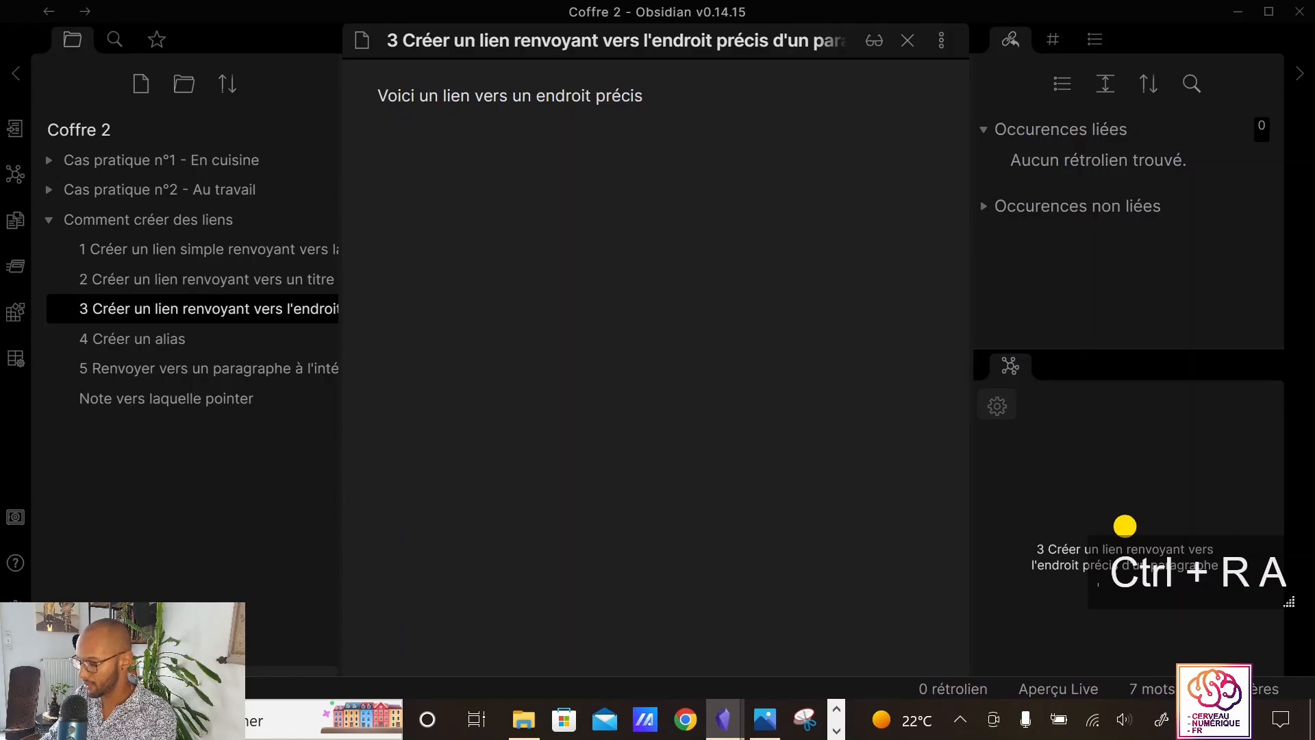
Insert an internal link after the text, targeting the paragraph "Texte vers lequel pointer." of "Note vers laquelle pointer"
{"action": "type", "text": "[["}
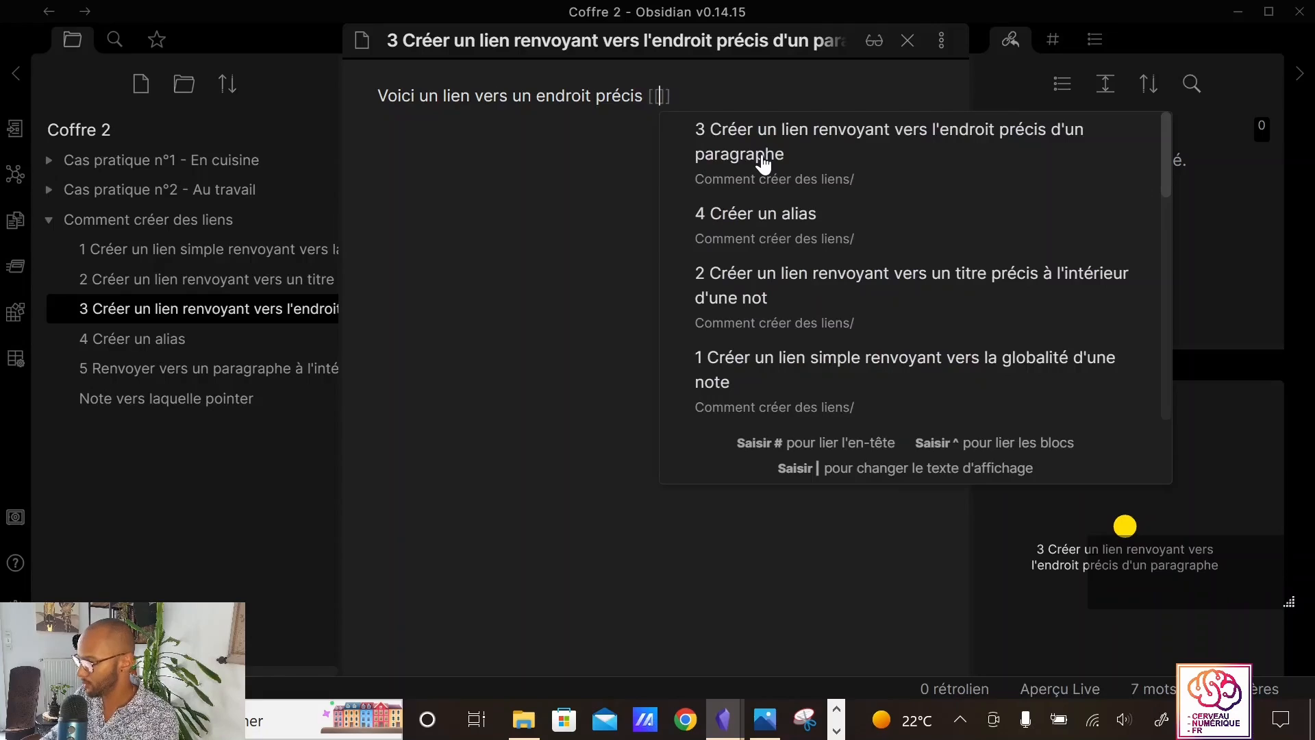
{"action": "type", "text": "note"}
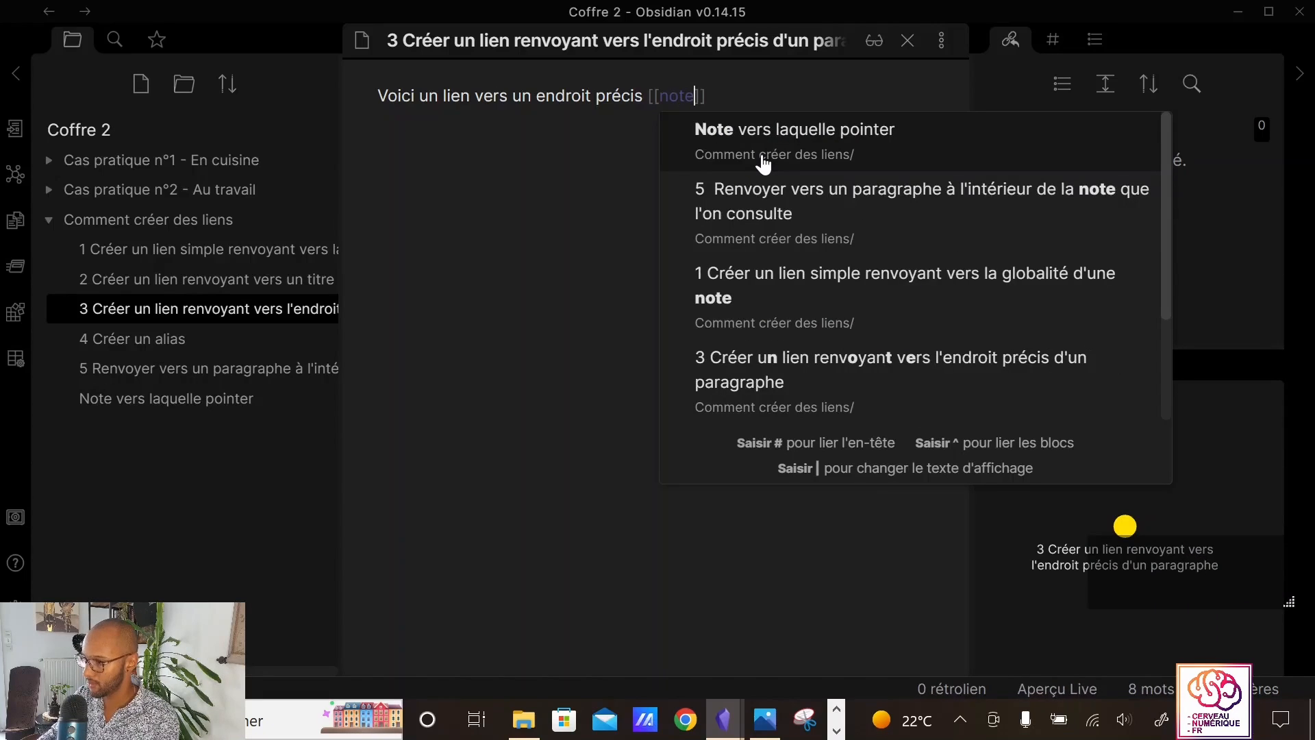
{"action": "key", "text": "Return"}
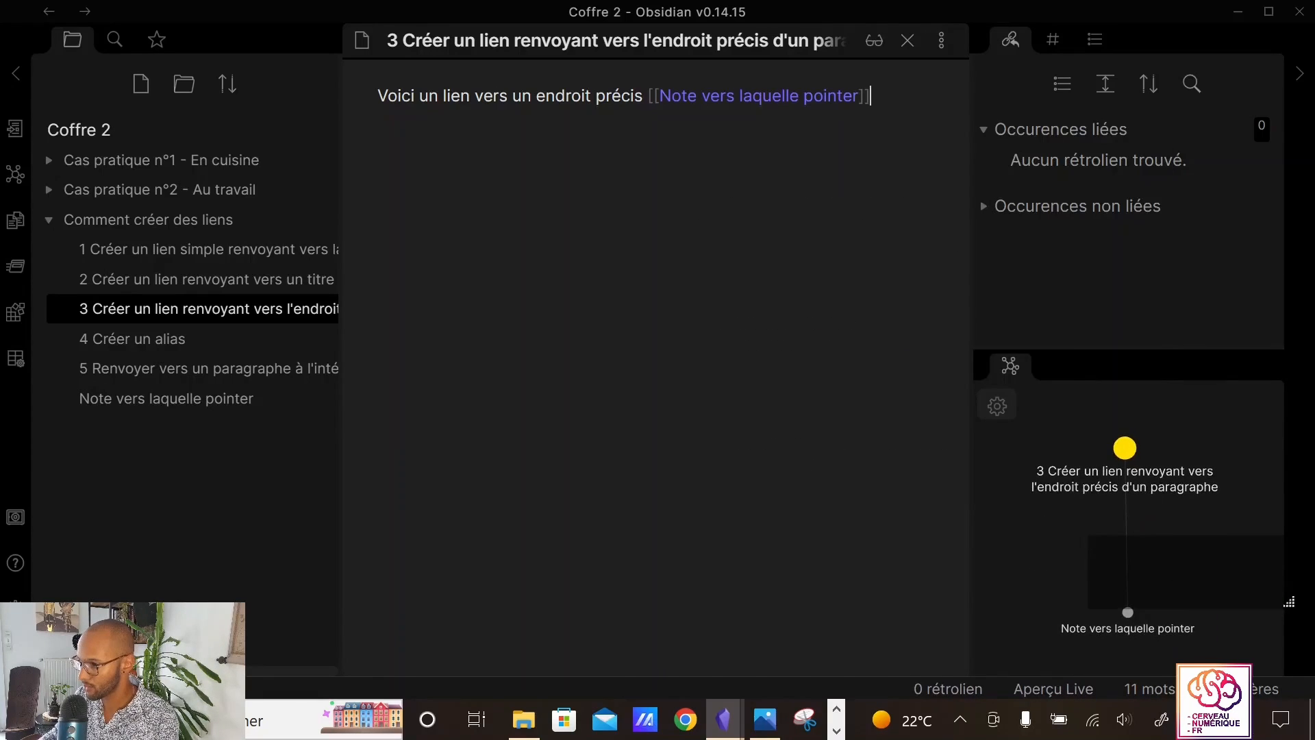
{"action": "key", "text": "Left"}
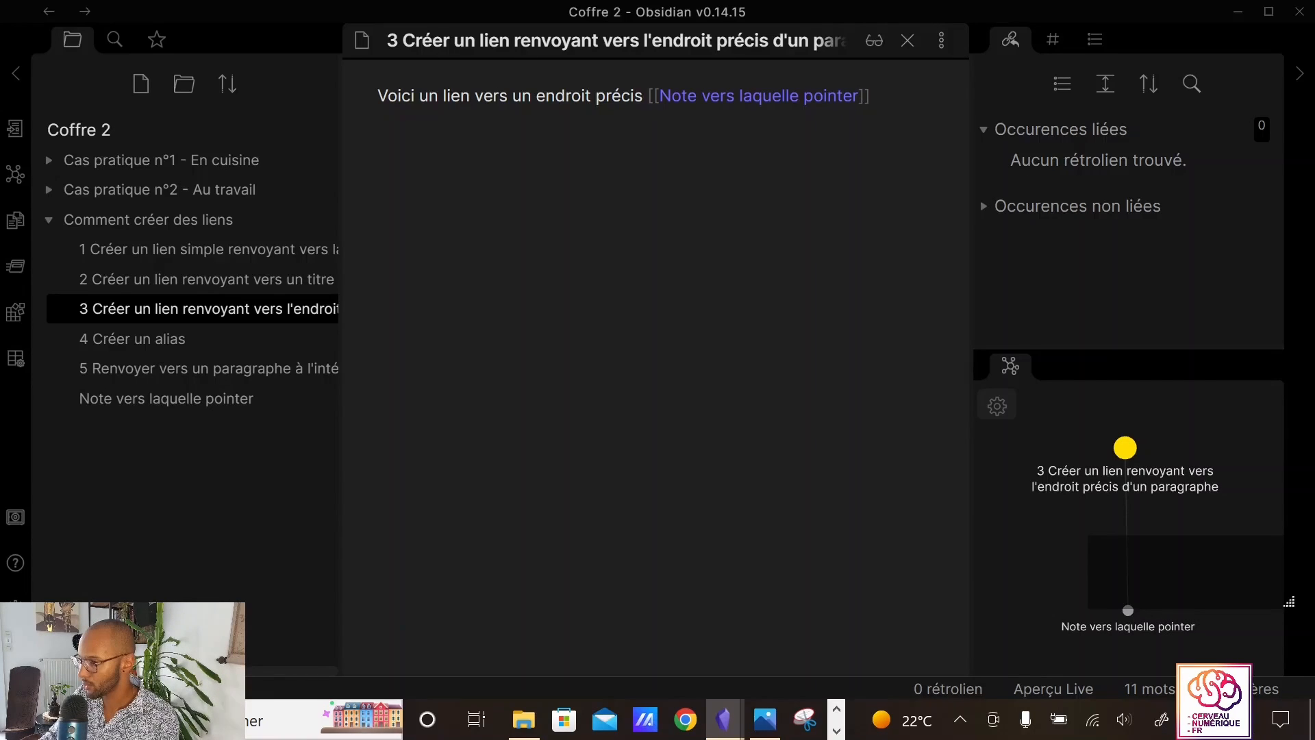
{"action": "type", "text": "^"}
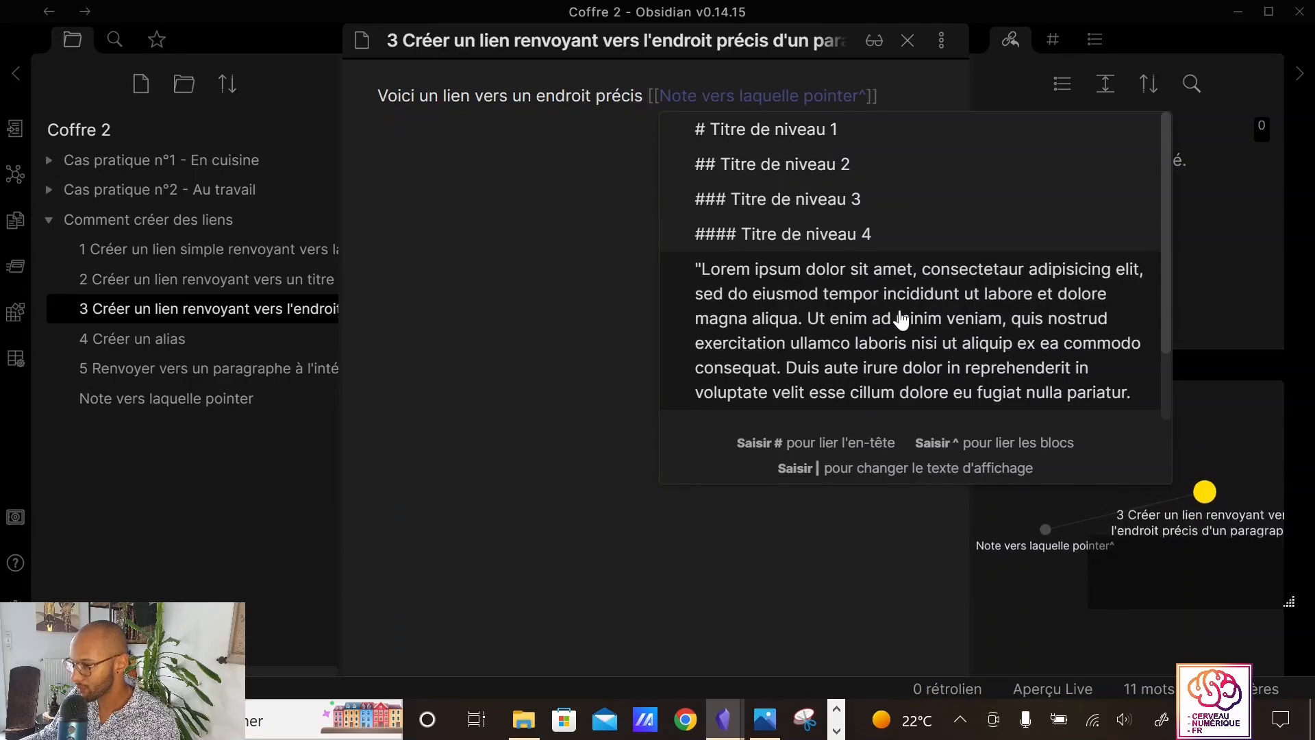
{"action": "scroll", "coordinate": [969, 220], "scroll_direction": "down", "scroll_amount": 2}
{"action": "scroll", "coordinate": [969, 219], "scroll_direction": "up", "scroll_amount": 2}
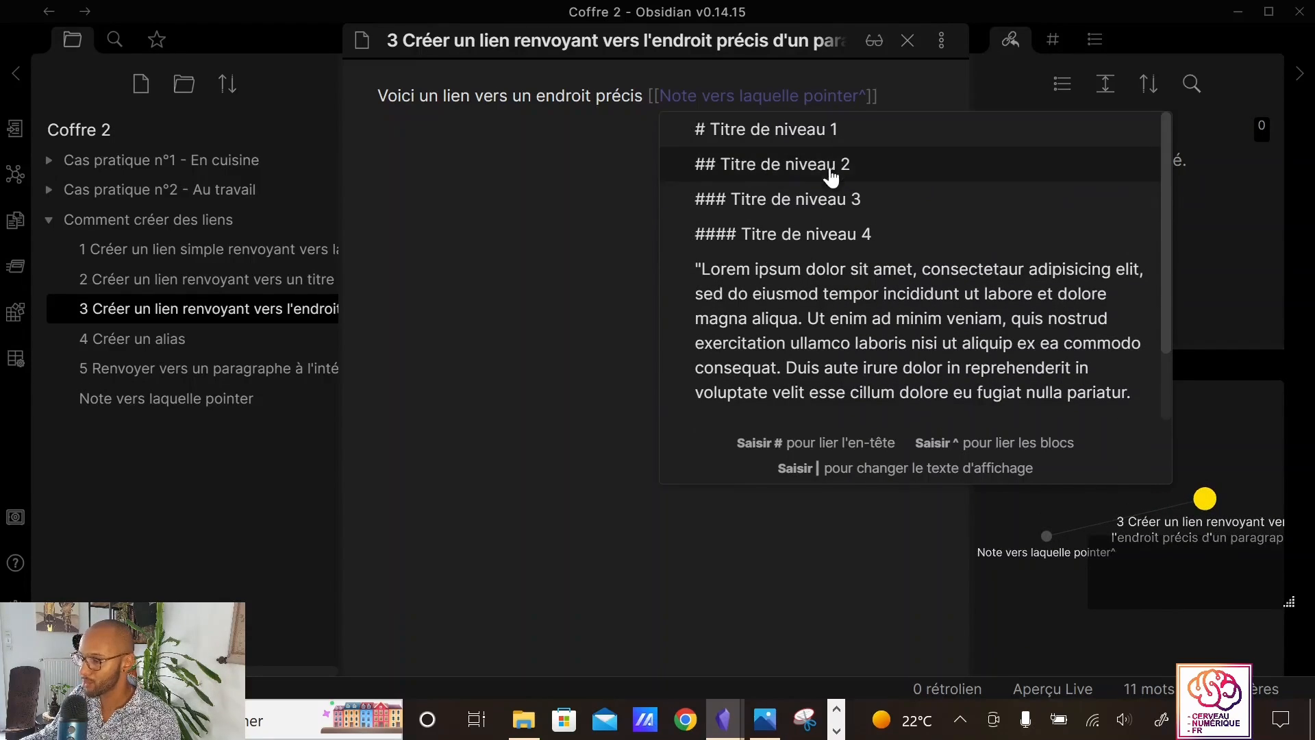
{"action": "scroll", "coordinate": [753, 294], "scroll_direction": "down", "scroll_amount": 2}
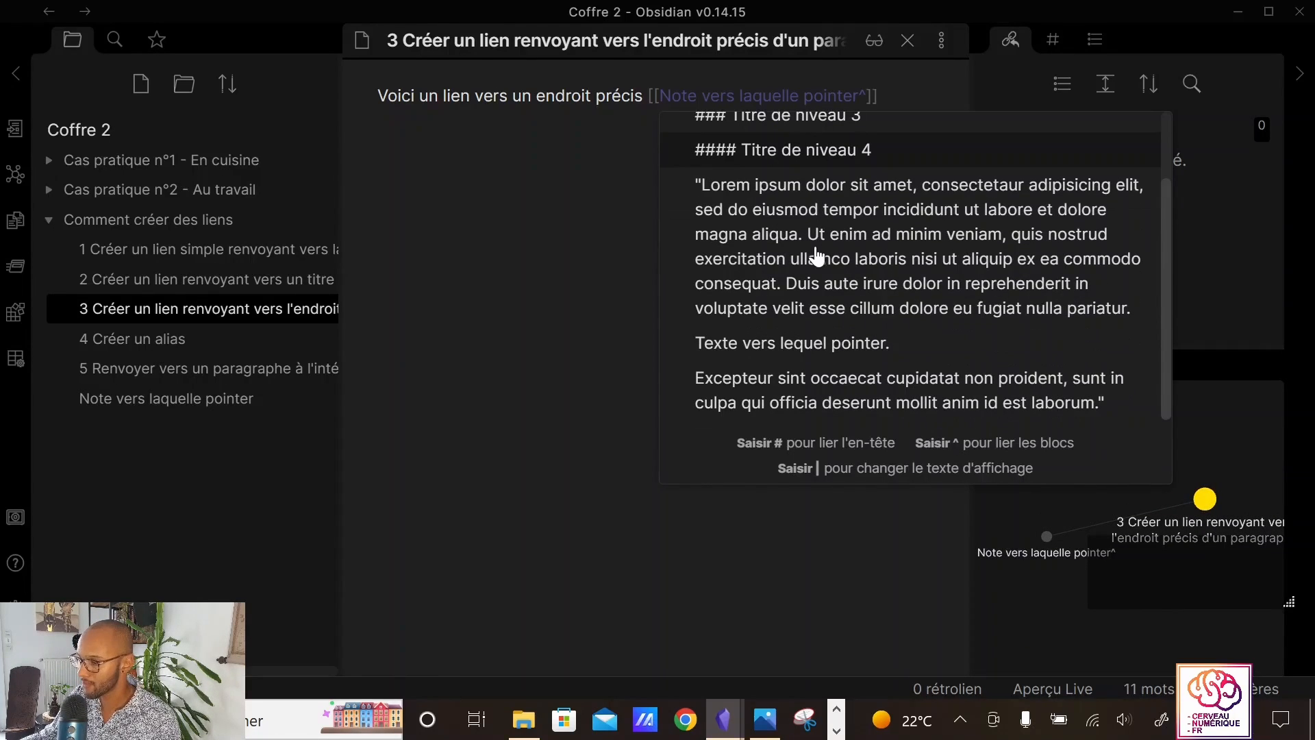
{"action": "left_click", "coordinate": [799, 354]}
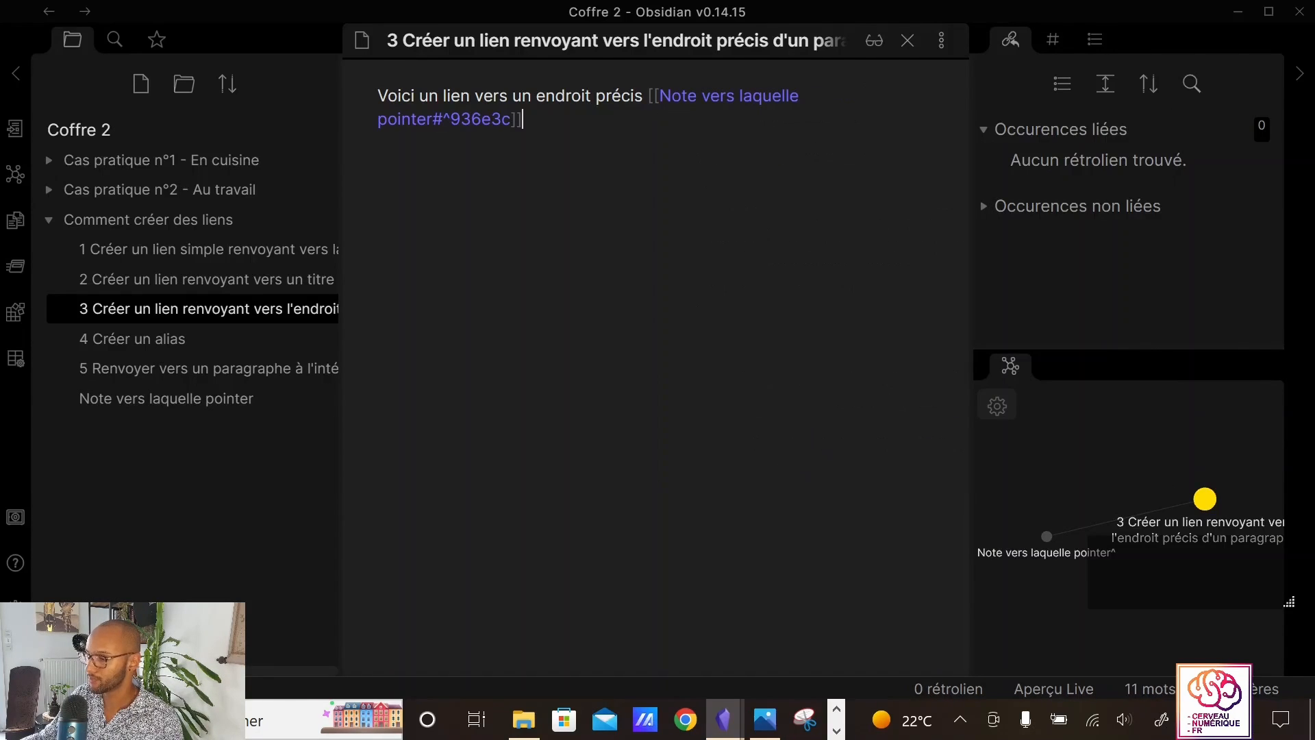
Preview the paragraph link in reading view, follow it to its target paragraph and return to note 3
{"action": "key", "text": "ctrl"}
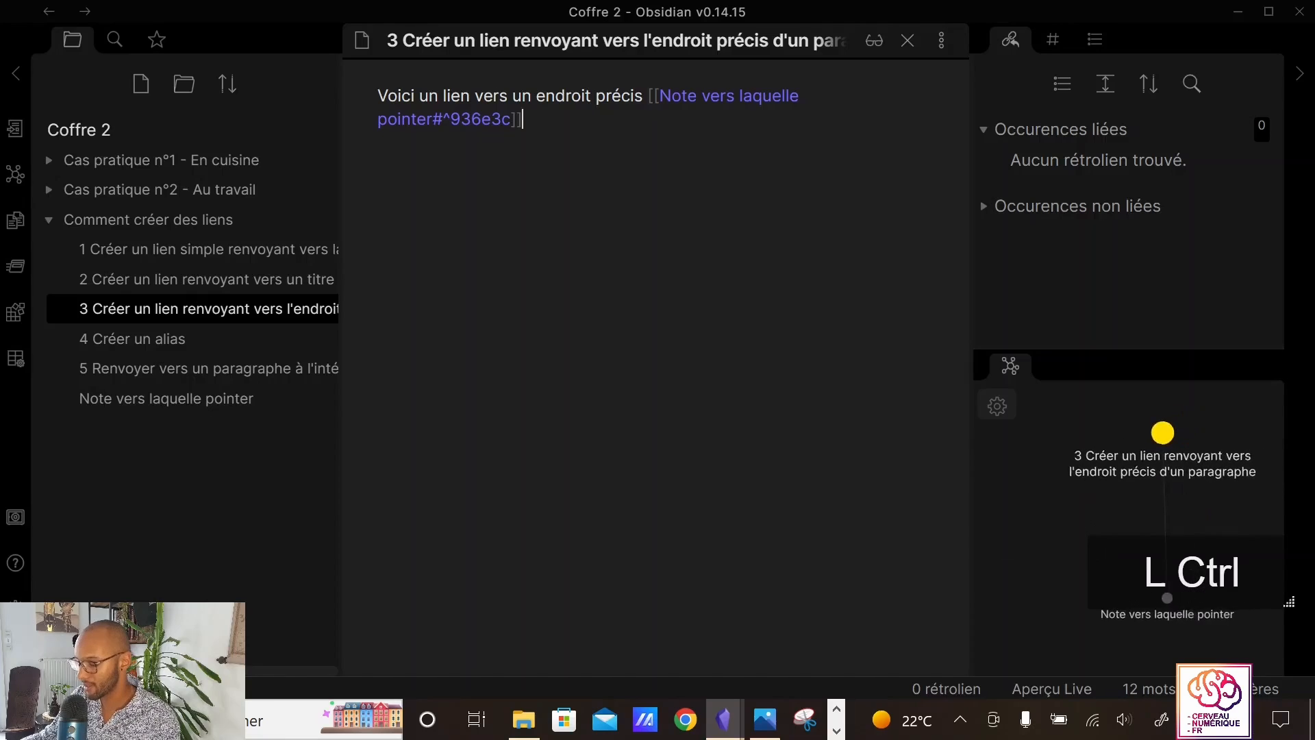
{"action": "key", "text": "ctrl+e"}
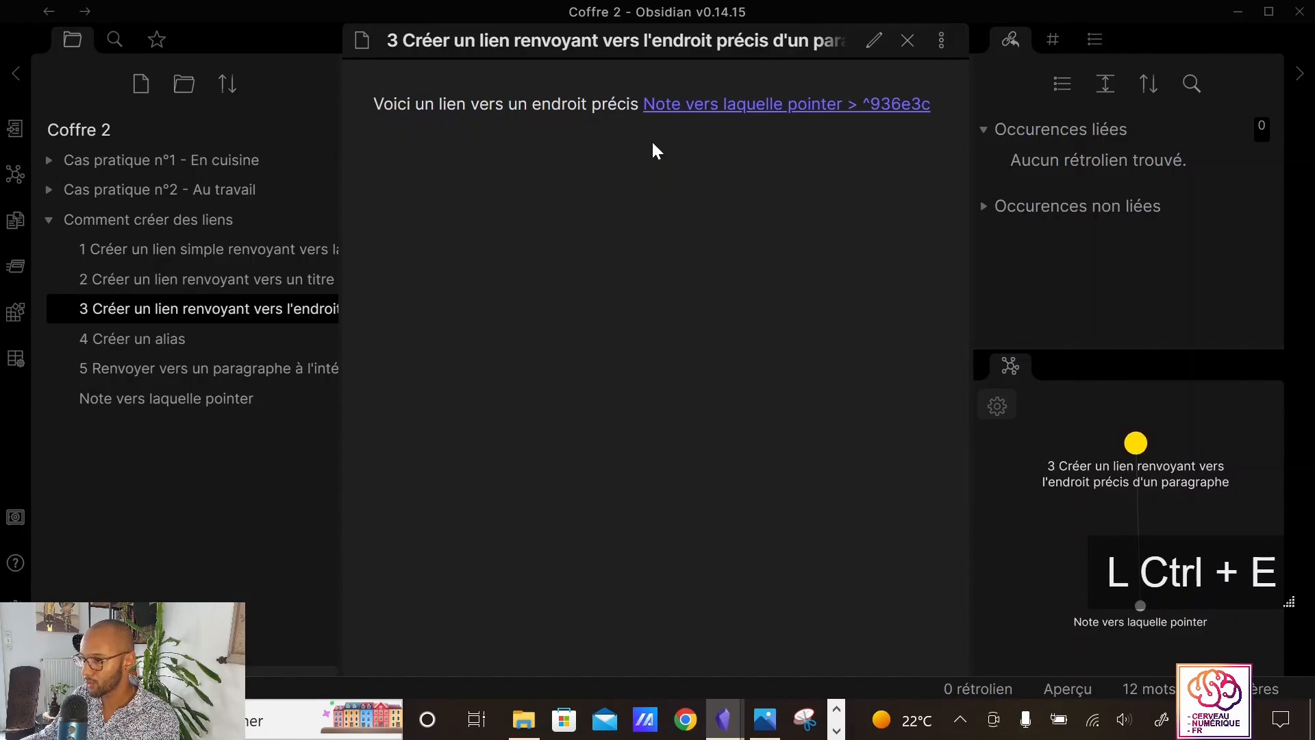
{"action": "left_click", "coordinate": [781, 108]}
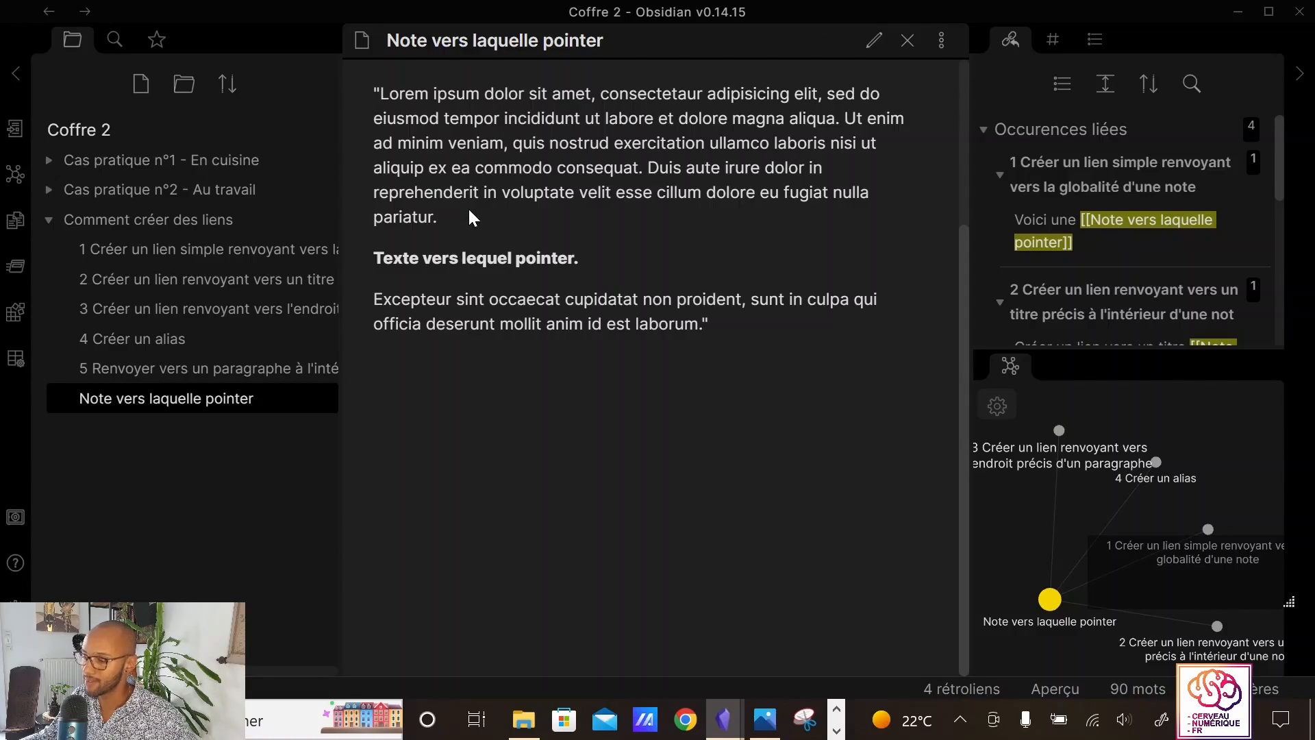
{"action": "left_click", "coordinate": [49, 16]}
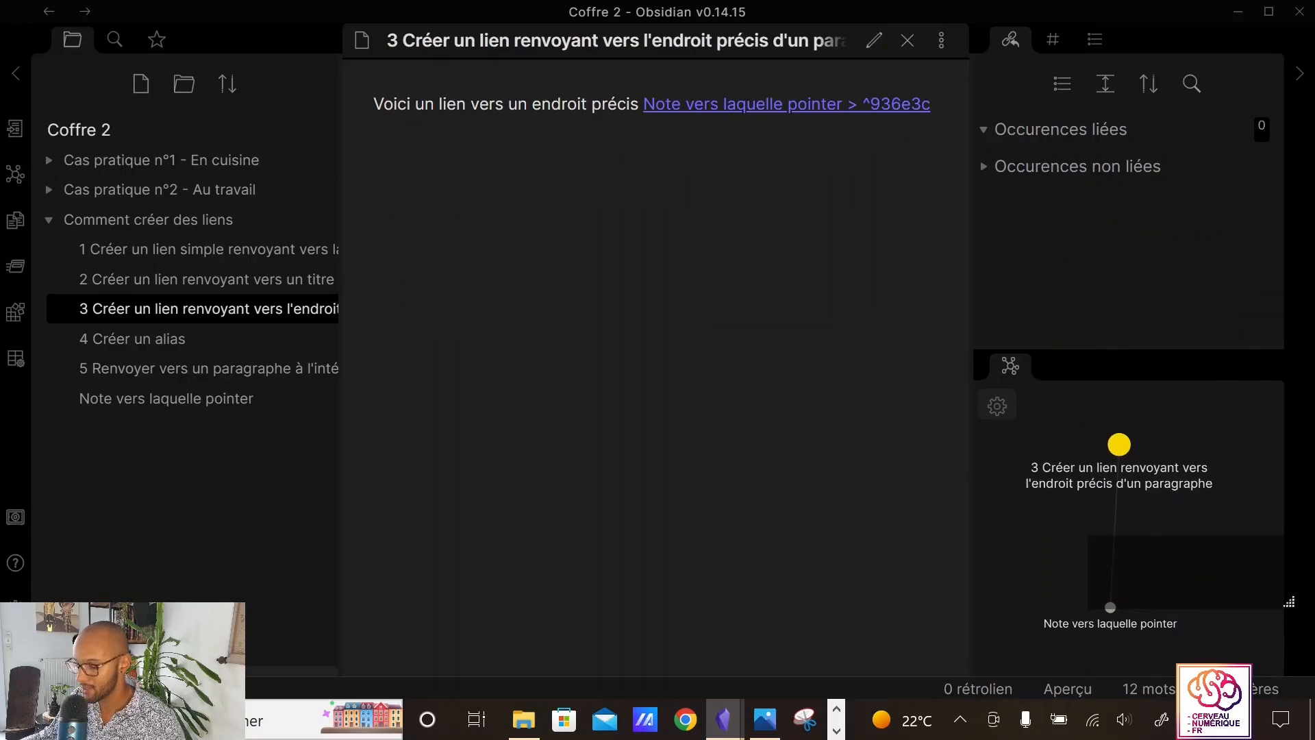
Give the paragraph link in note 3 the alias "Voici mon alias" as its display text and close the note
{"action": "key", "text": "ctrl+e"}
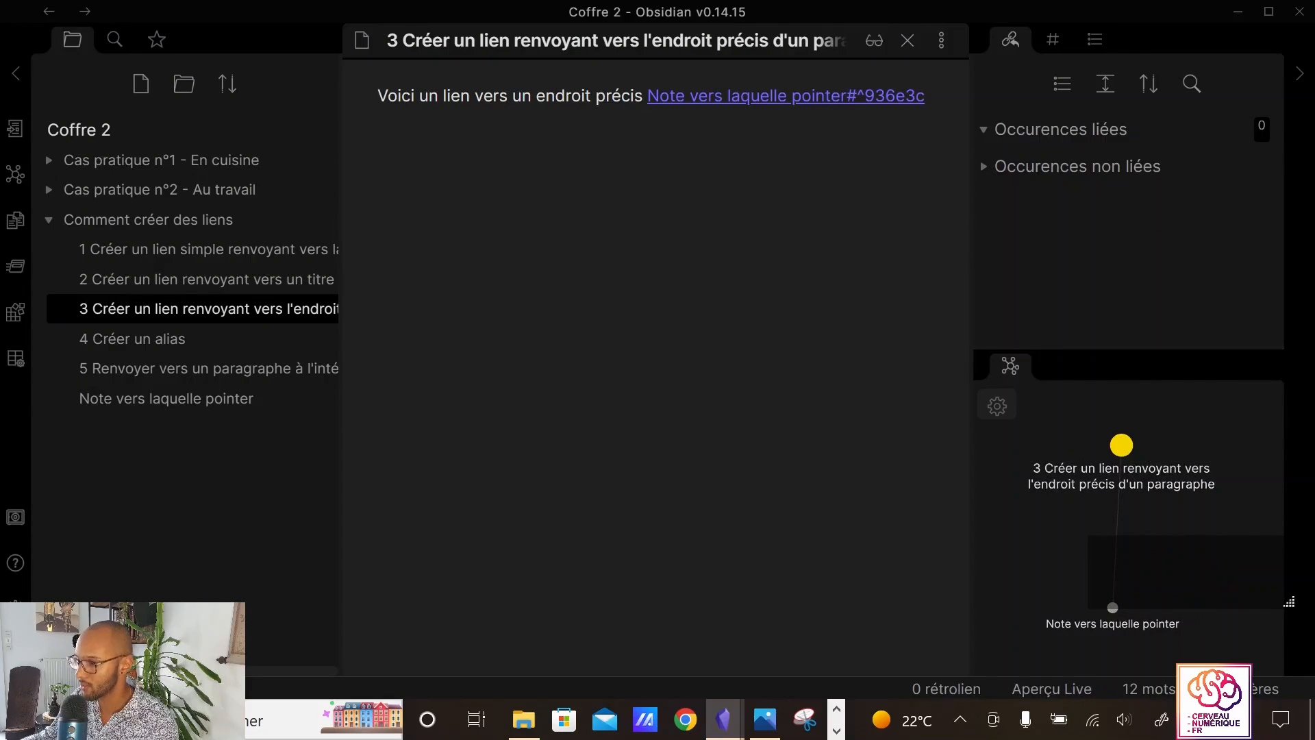
{"action": "key", "text": "Right"}
{"action": "key", "text": "Right"}
{"action": "key", "text": "Right"}
{"action": "key", "text": "Right"}
{"action": "key", "text": "Right"}
{"action": "key", "text": "Right"}
{"action": "key", "text": "Right"}
{"action": "key", "text": "Right"}
{"action": "key", "text": "Right"}
{"action": "key", "text": "Right"}
{"action": "key", "text": "Right"}
{"action": "key", "text": "Right"}
{"action": "key", "text": "Right"}
{"action": "key", "text": "Right"}
{"action": "key", "text": "Right"}
{"action": "key", "text": "Right"}
{"action": "key", "text": "Right"}
{"action": "key", "text": "Right"}
{"action": "key", "text": "Right"}
{"action": "key", "text": "Right"}
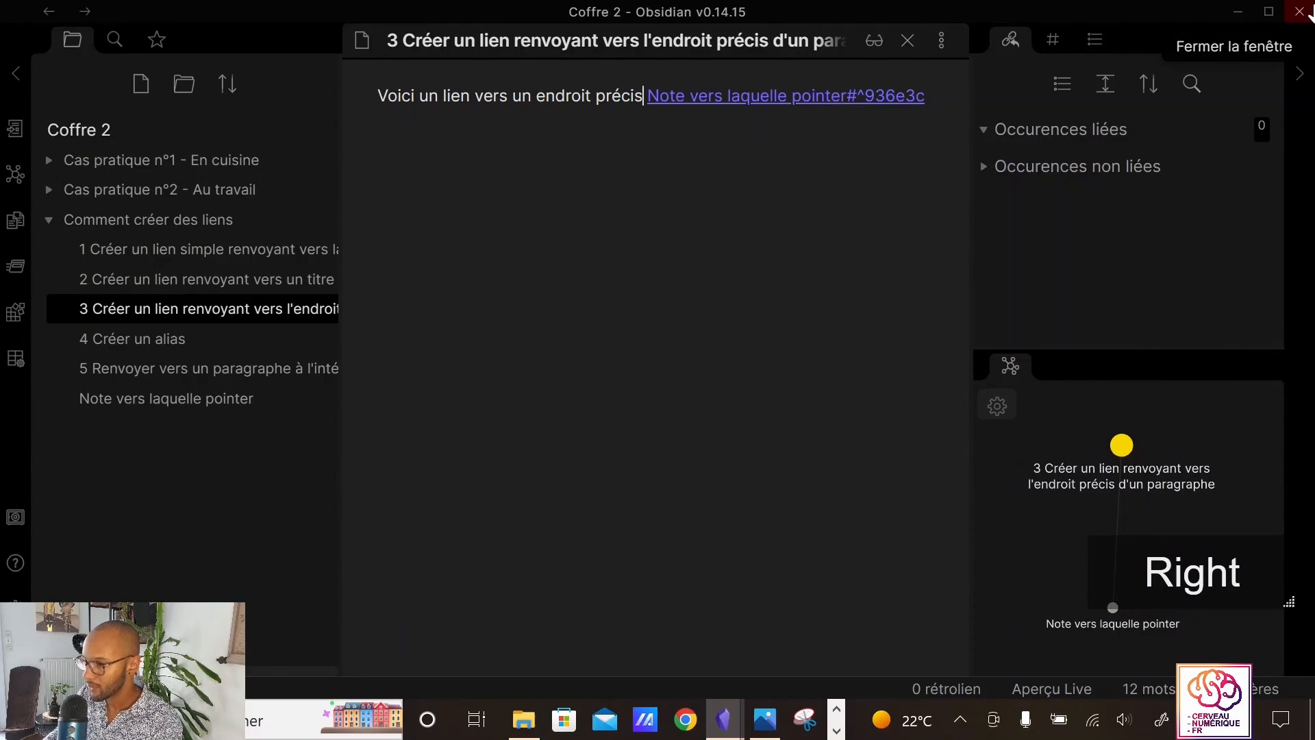
{"action": "key", "text": "Right"}
{"action": "key", "text": "Right"}
{"action": "key", "text": "Right"}
{"action": "key", "text": "Right"}
{"action": "key", "text": "Right"}
{"action": "key", "text": "Right"}
{"action": "key", "text": "Right"}
{"action": "key", "text": "Right"}
{"action": "key", "text": "Right"}
{"action": "key", "text": "Right"}
{"action": "key", "text": "Right"}
{"action": "key", "text": "Right"}
{"action": "key", "text": "Right"}
{"action": "key", "text": "Right"}
{"action": "key", "text": "Right"}
{"action": "key", "text": "Right"}
{"action": "key", "text": "Right"}
{"action": "key", "text": "Right"}
{"action": "key", "text": "Right"}
{"action": "key", "text": "Right"}
{"action": "key", "text": "Left"}
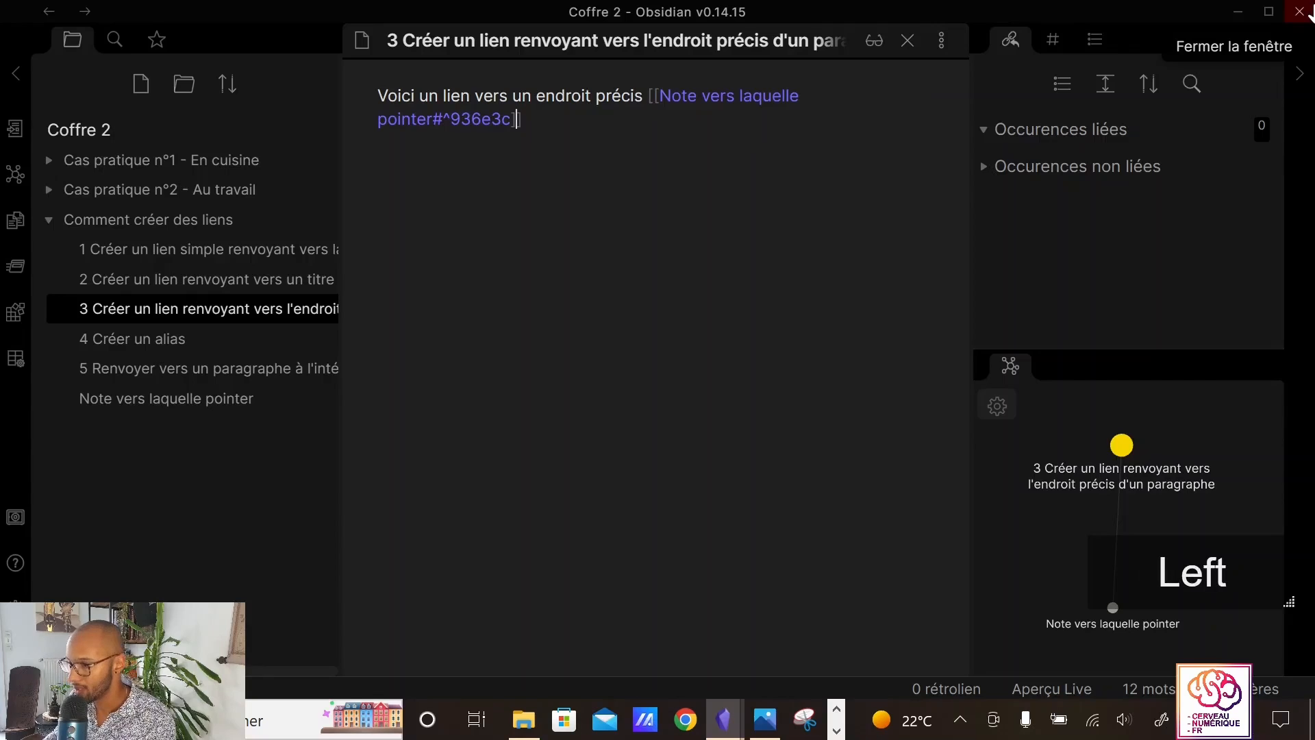
{"action": "type", "text": "|"}
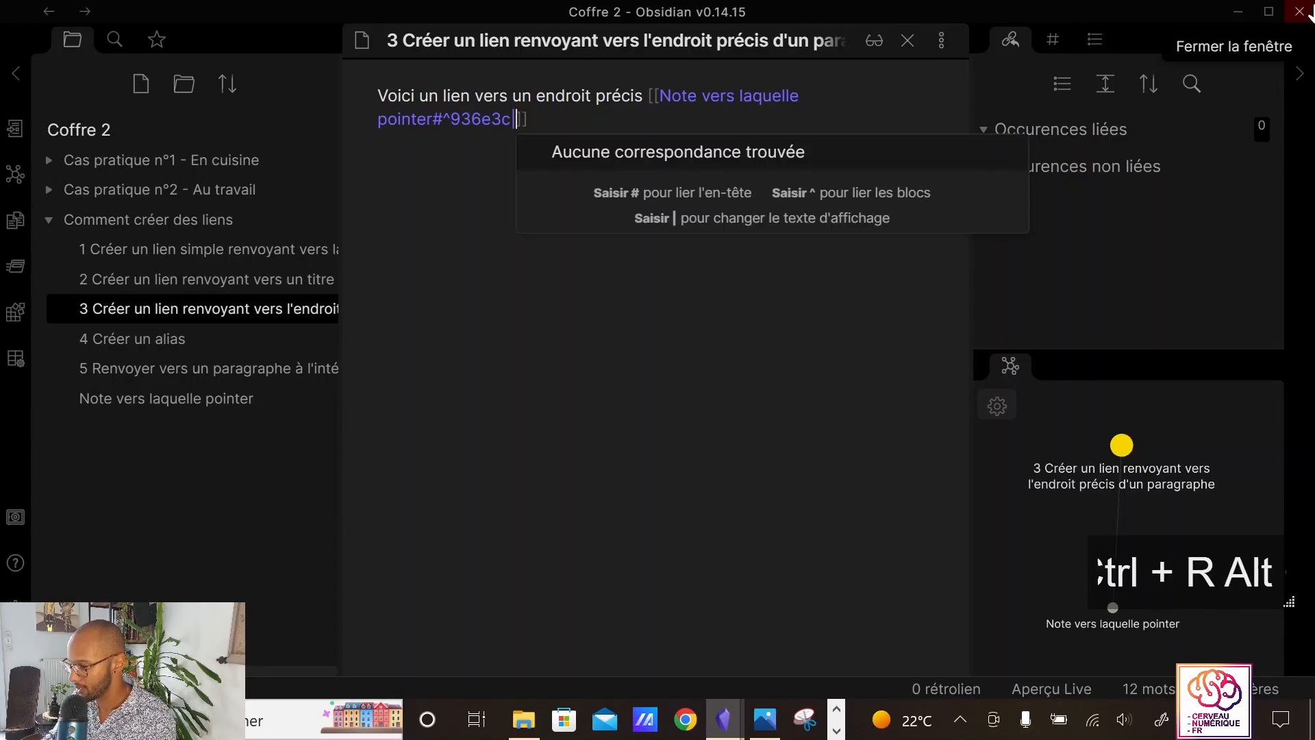
{"action": "key", "text": "shift"}
{"action": "type", "text": "Voici mon ali"}
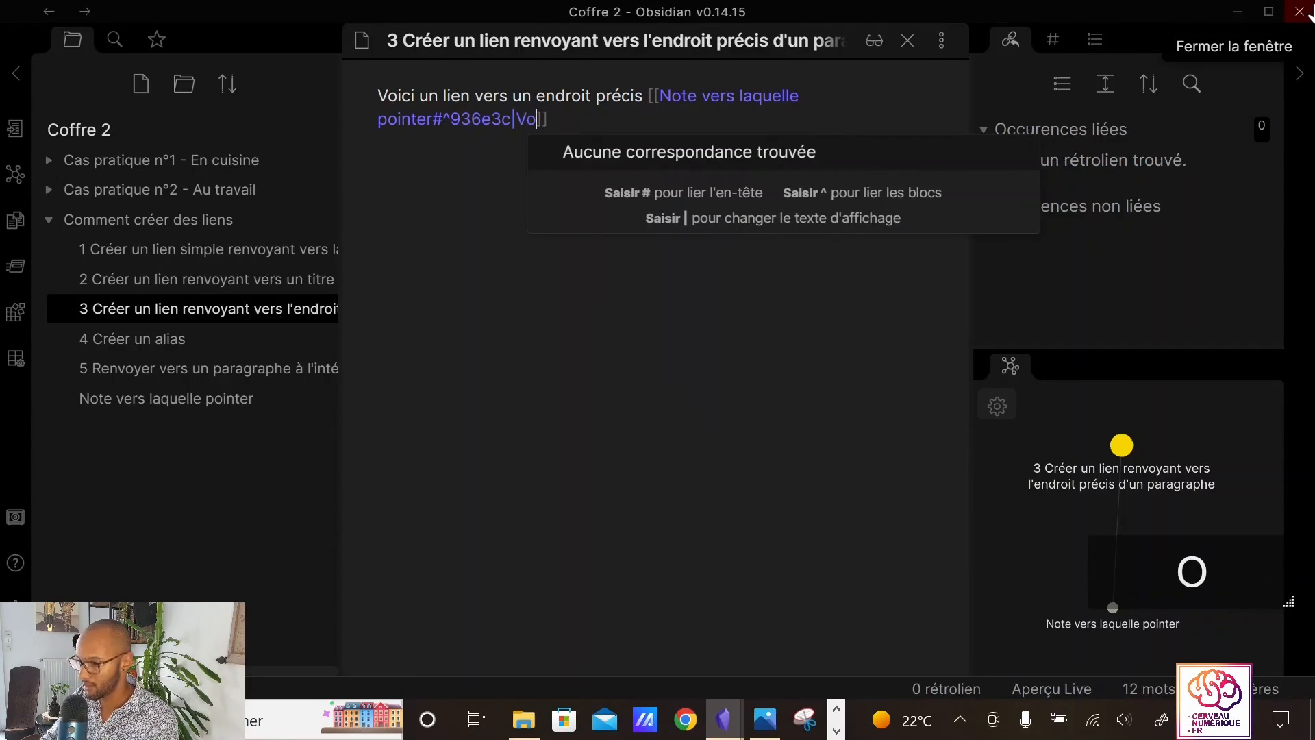
{"action": "type", "text": "as"}
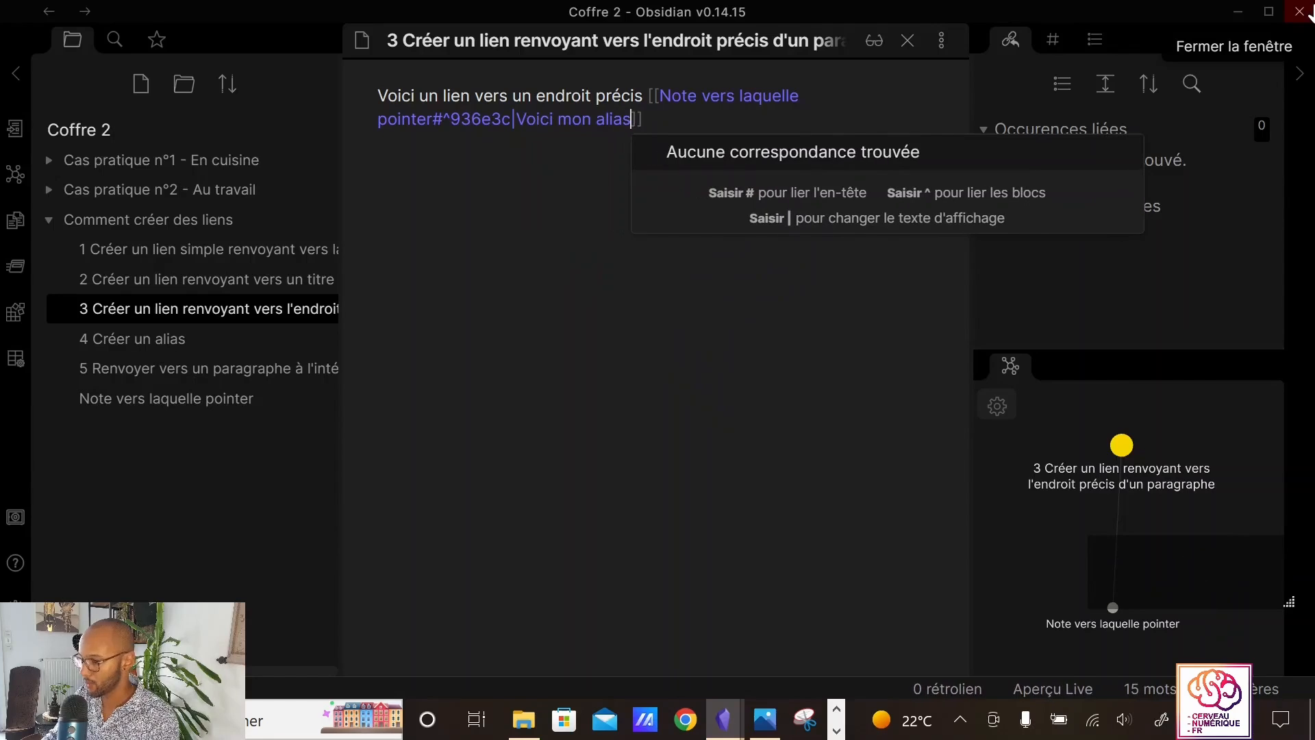
{"action": "key", "text": "ctrl+e"}
{"action": "key", "text": "ctrl+w"}
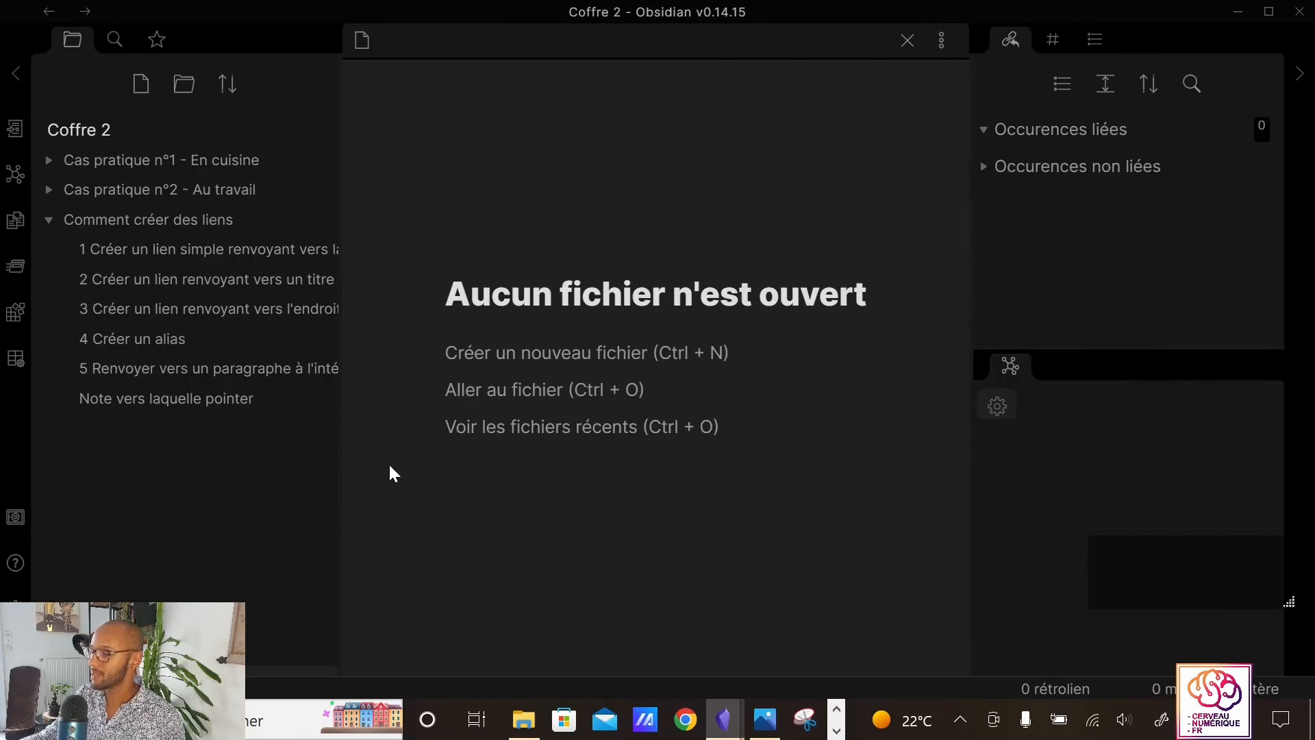
Open note 1, add the tag #boulot a few lines below its link and copy the tag
{"action": "left_click", "coordinate": [299, 257]}
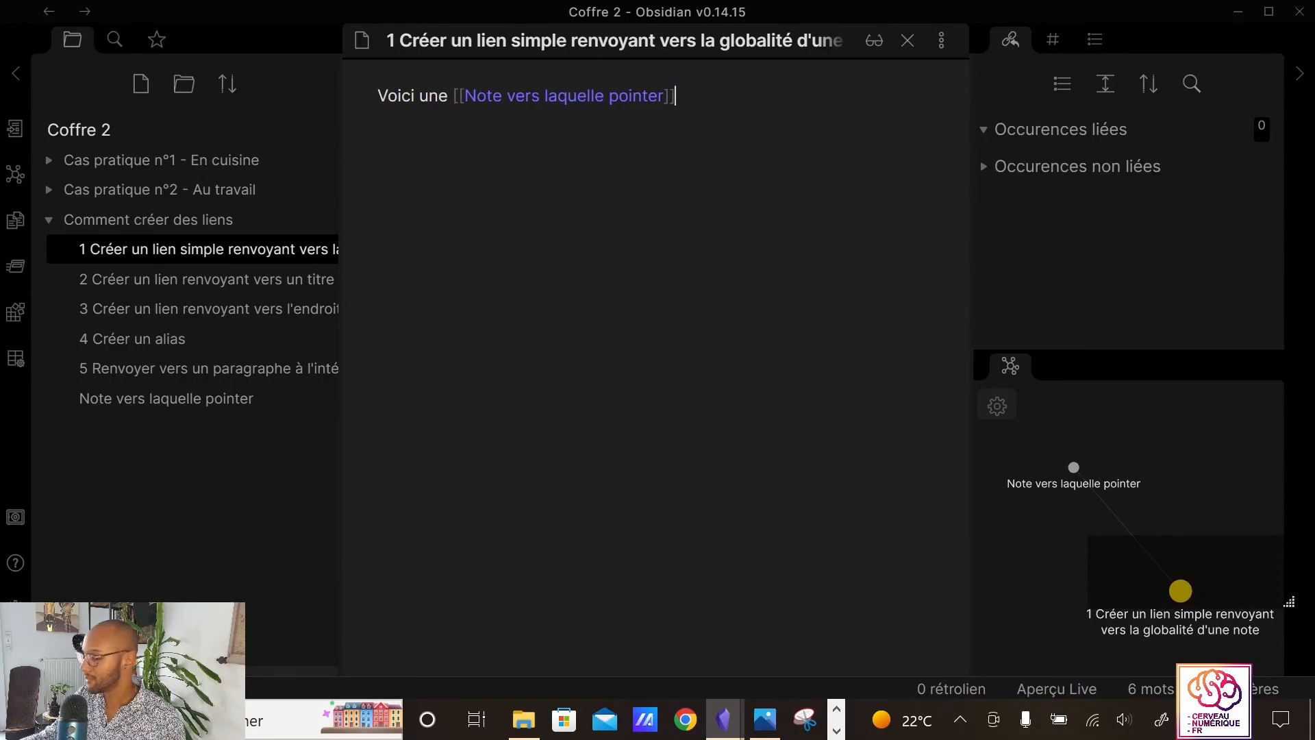
{"action": "key", "text": "Return"}
{"action": "key", "text": "Return"}
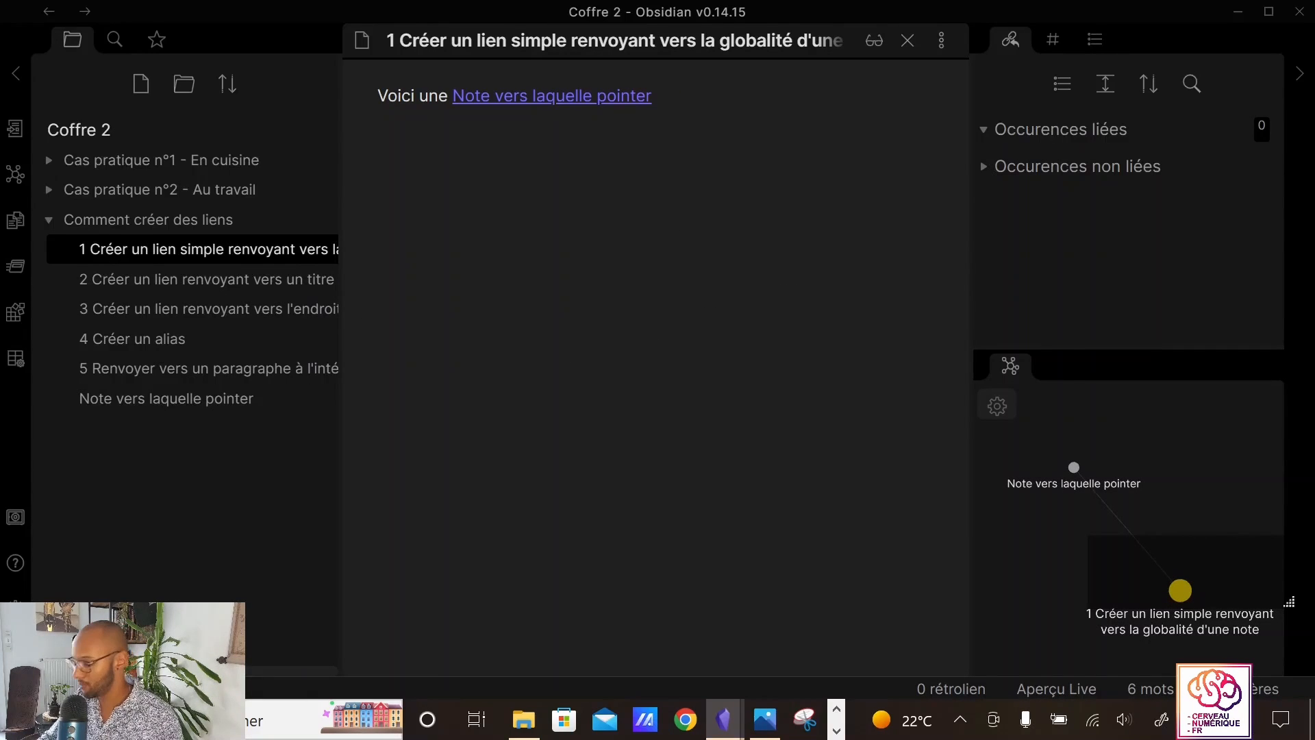
{"action": "type", "text": "#"}
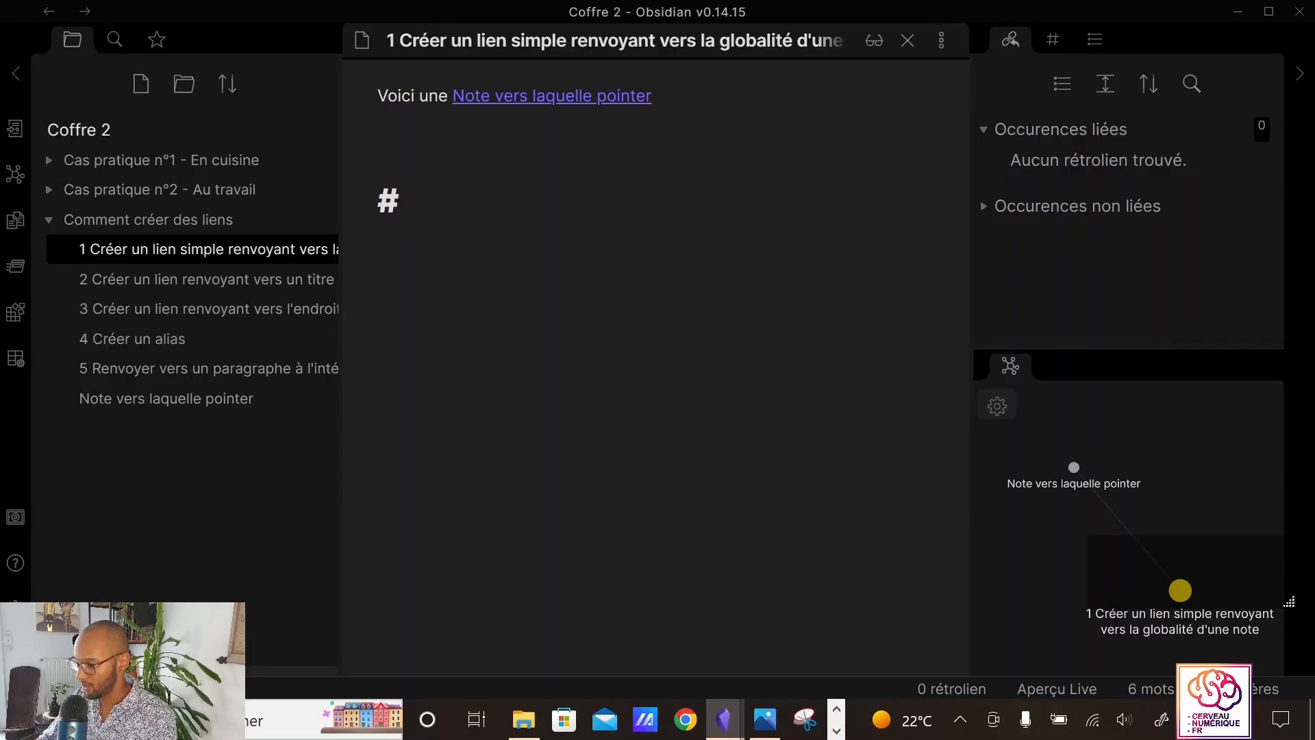
{"action": "type", "text": "boulot"}
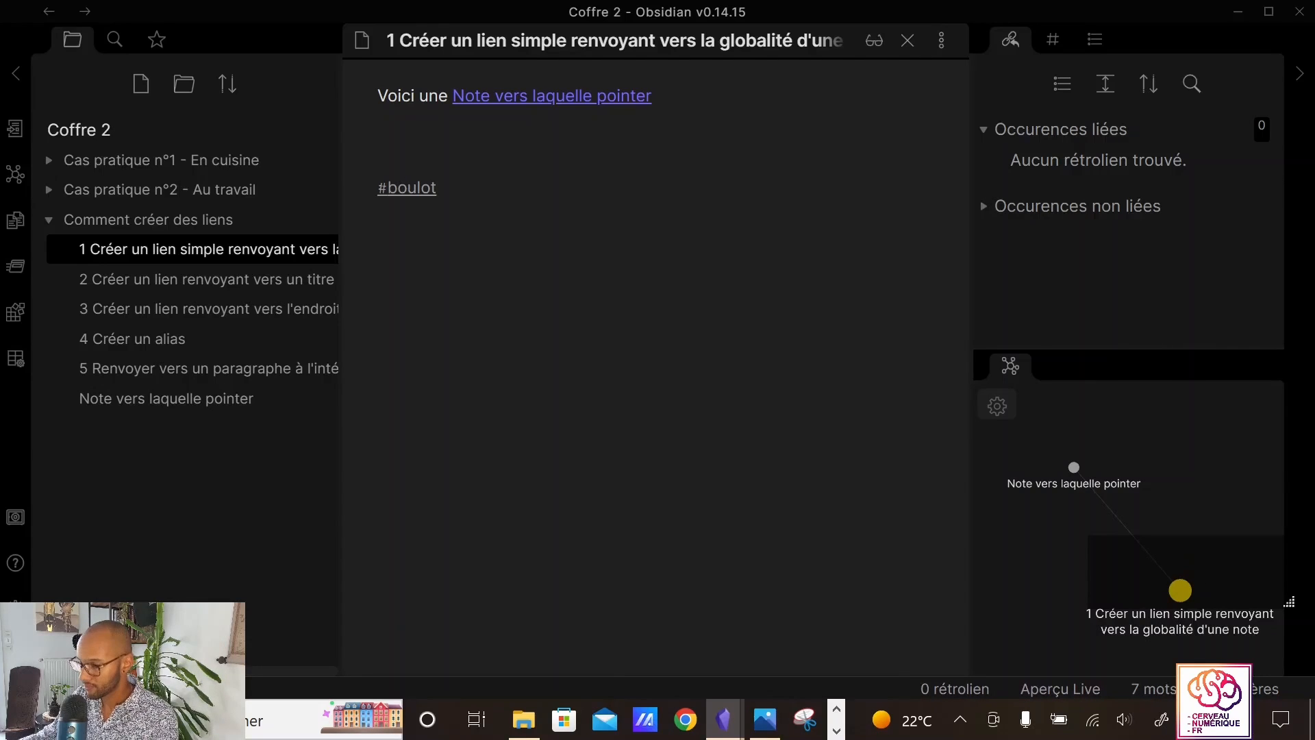
{"action": "key", "text": "ctrl+c"}
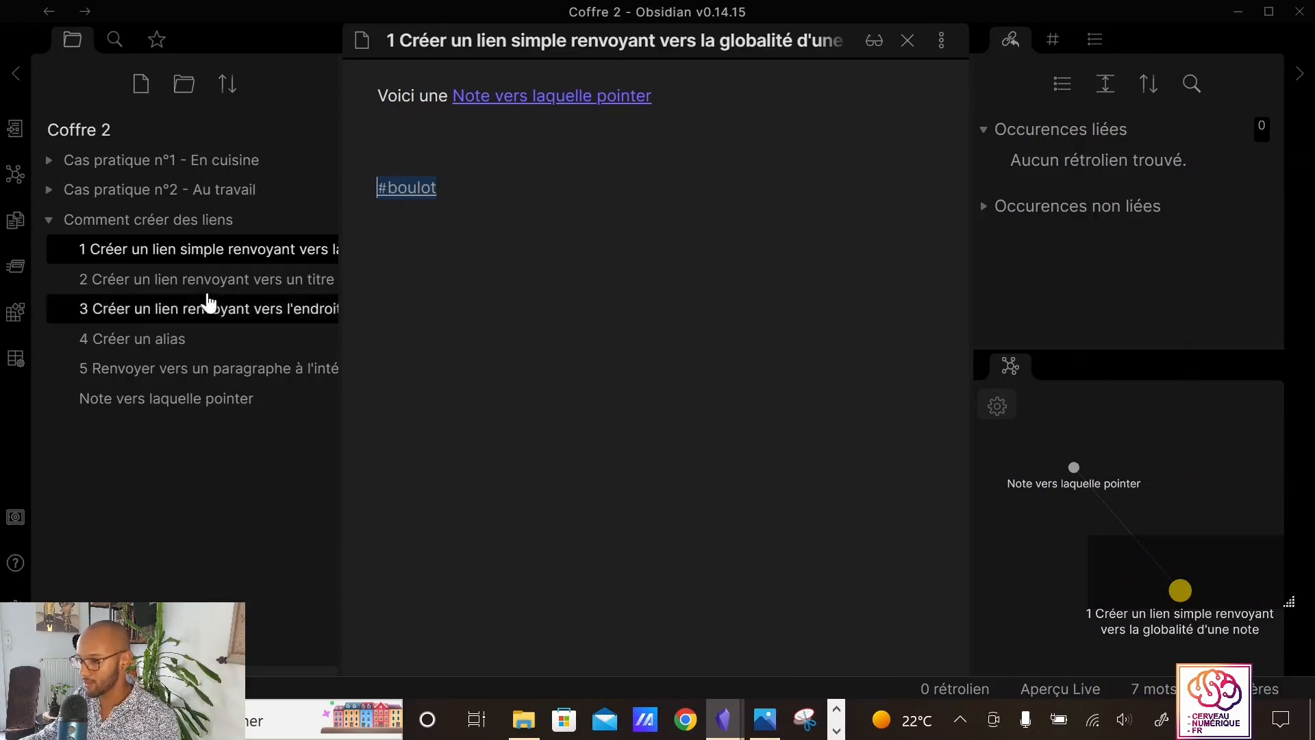
Open note 2 and paste the #boulot tag below its link to "Titre de niveau 4"
{"action": "left_click", "coordinate": [161, 286]}
{"action": "left_click", "coordinate": [921, 97]}
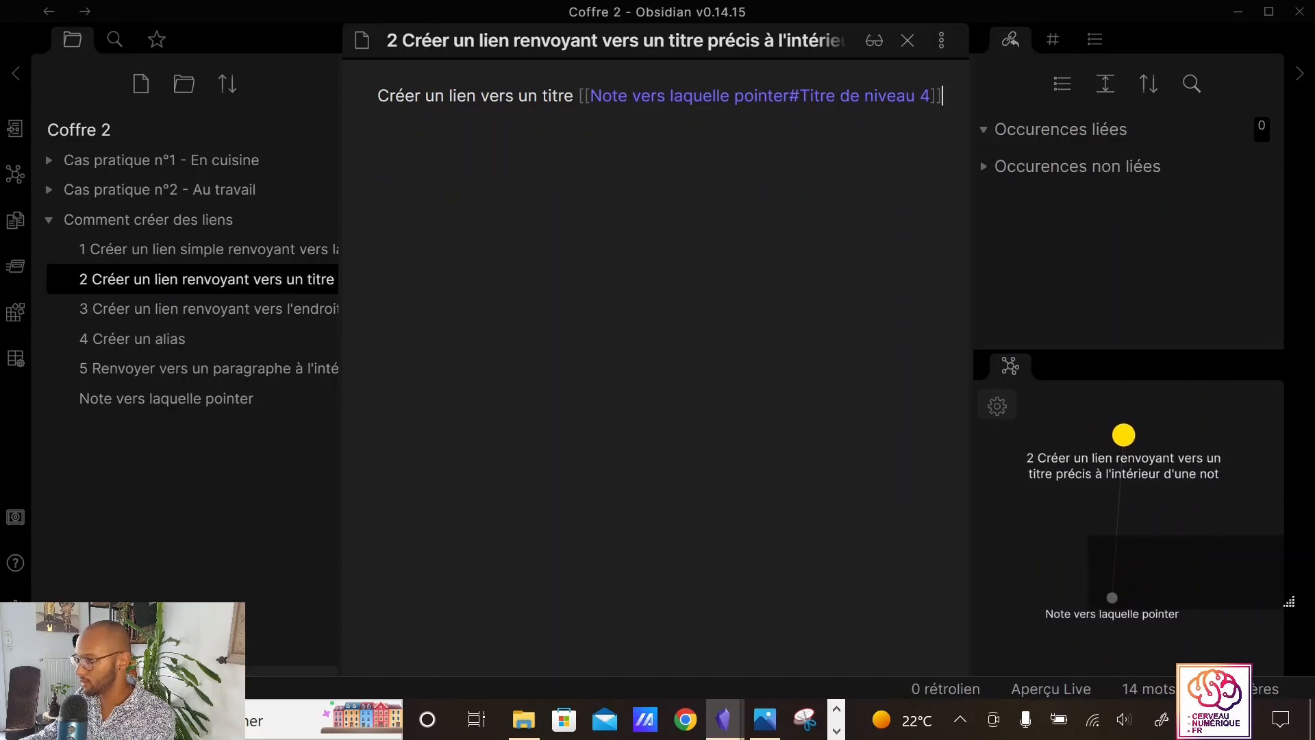
{"action": "key", "text": "Return"}
{"action": "key", "text": "ctrl+v"}
Open note 3 and paste the #boulot tag below the "Voici mon alias" link
{"action": "left_click", "coordinate": [233, 313]}
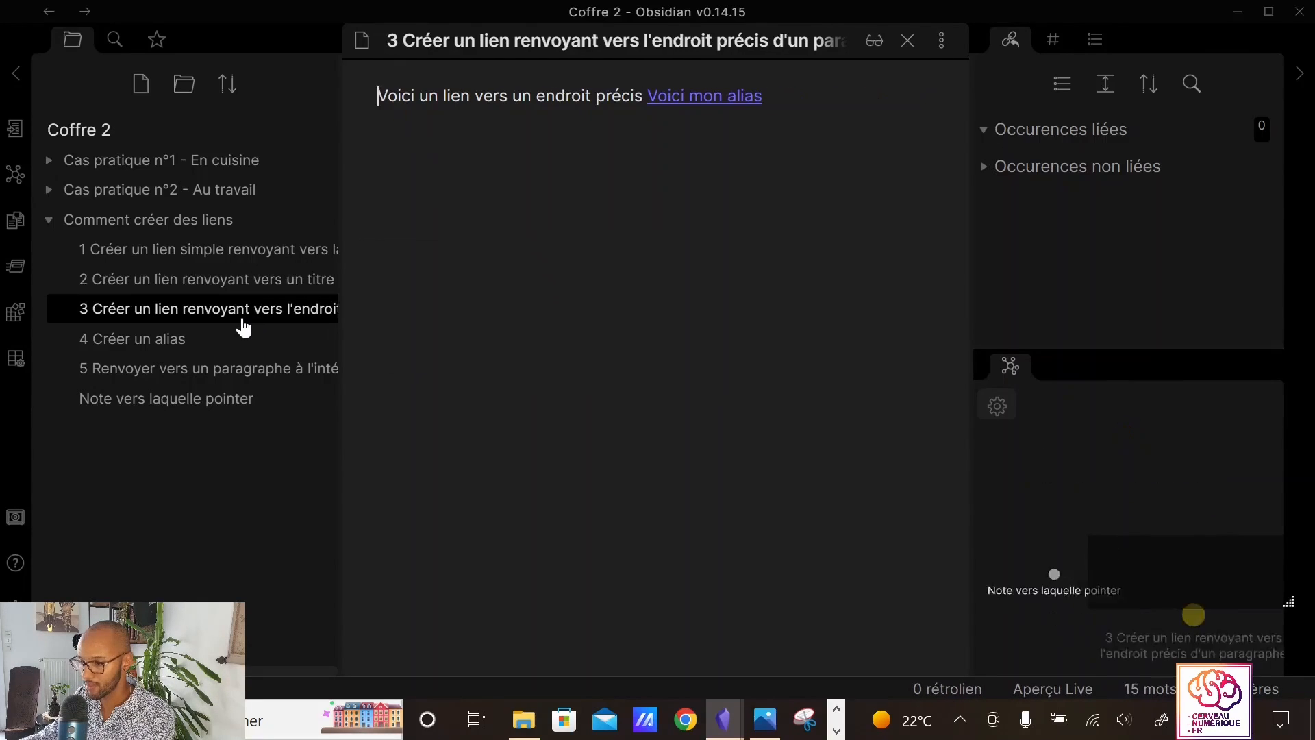
{"action": "left_click", "coordinate": [922, 97]}
{"action": "key", "text": "Return"}
{"action": "key", "text": "ctrl+v"}
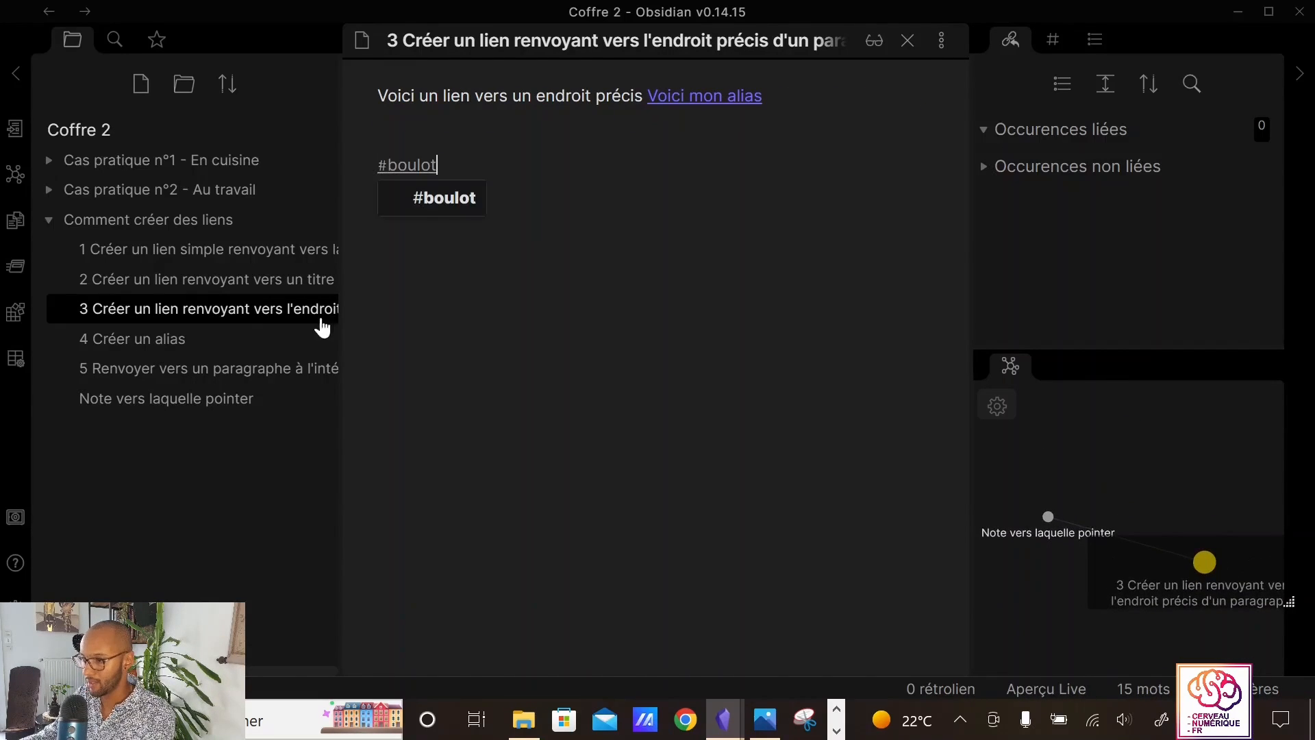
Open note "4 Créer un alias" and paste the #boulot tag below its alias link
{"action": "left_click", "coordinate": [214, 350]}
{"action": "key", "text": "End"}
{"action": "key", "text": "Return"}
{"action": "key", "text": "ctrl+v"}
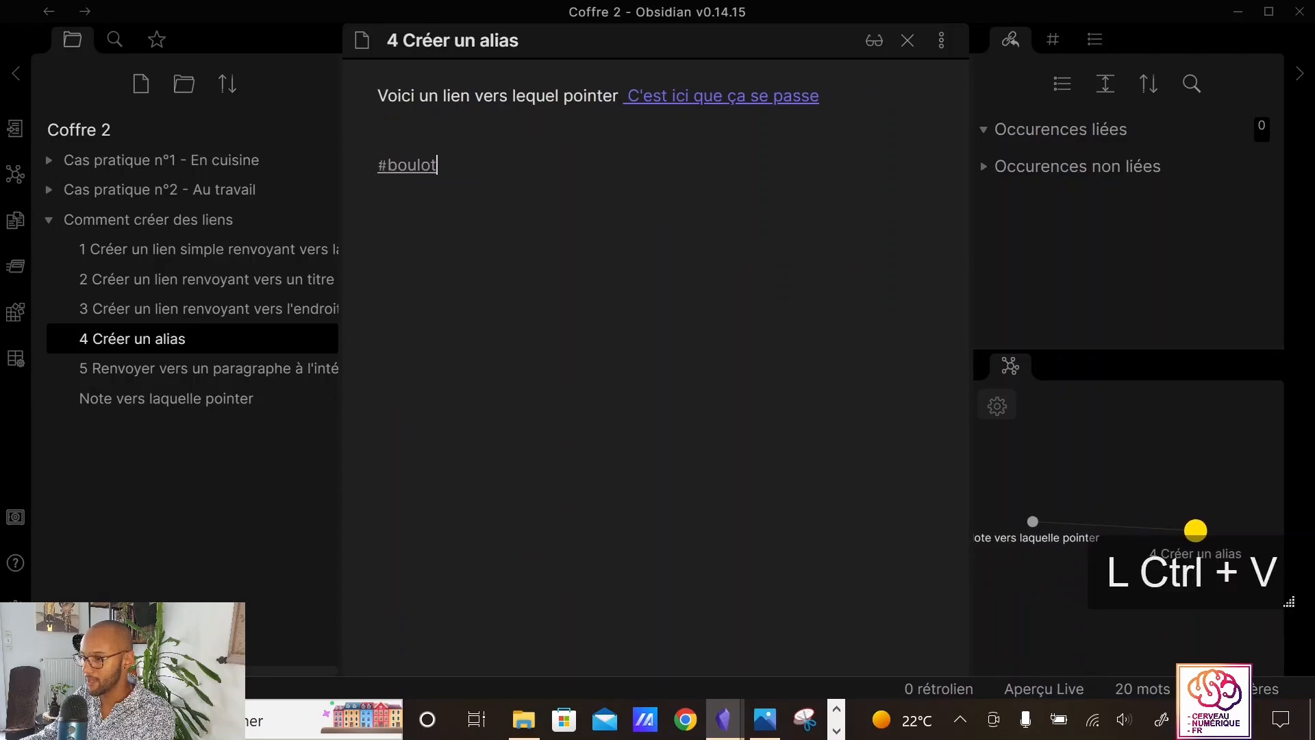
Open "Note vers laquelle pointer" and paste the #boulot tag at the end, below the last paragraph
{"action": "left_click", "coordinate": [302, 395]}
{"action": "key", "text": "ctrl+End"}
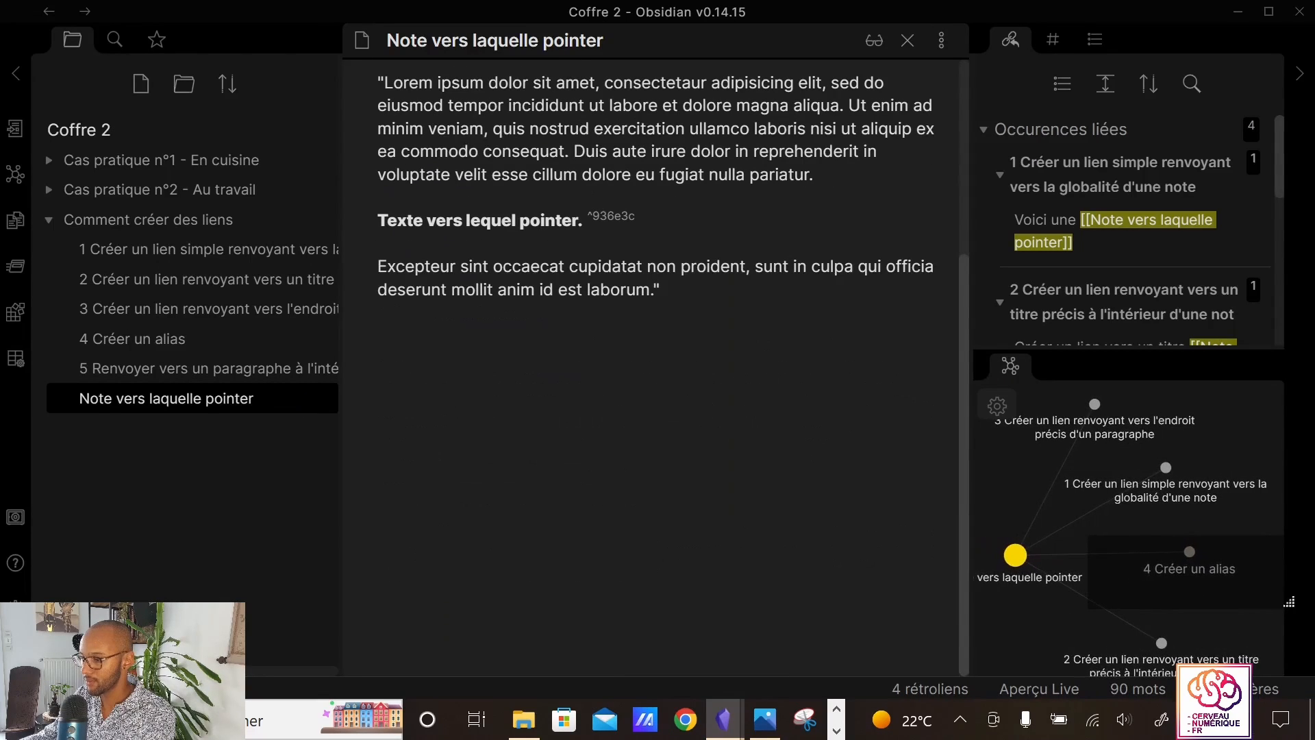
{"action": "key", "text": "Return"}
{"action": "key", "text": "ctrl+v"}
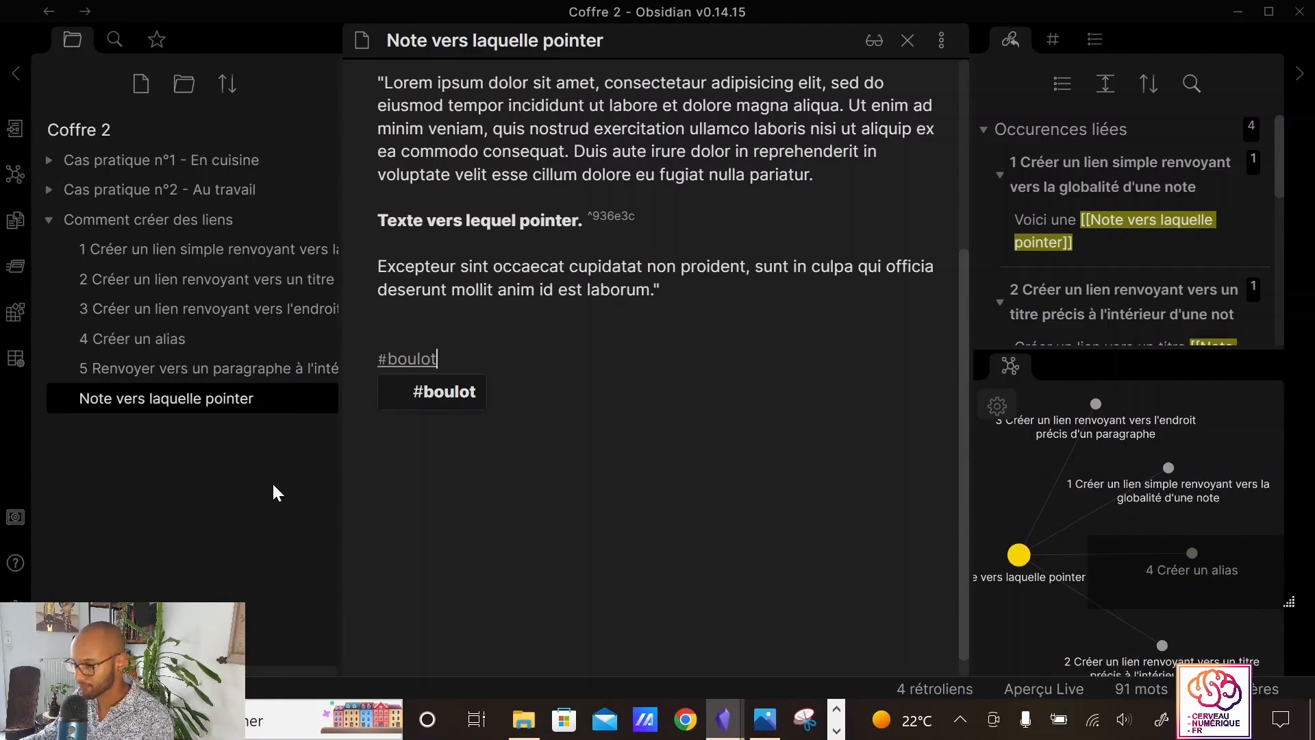
Display the vault's tag list and search for all notes tagged #boulot
{"action": "key", "text": "Escape"}
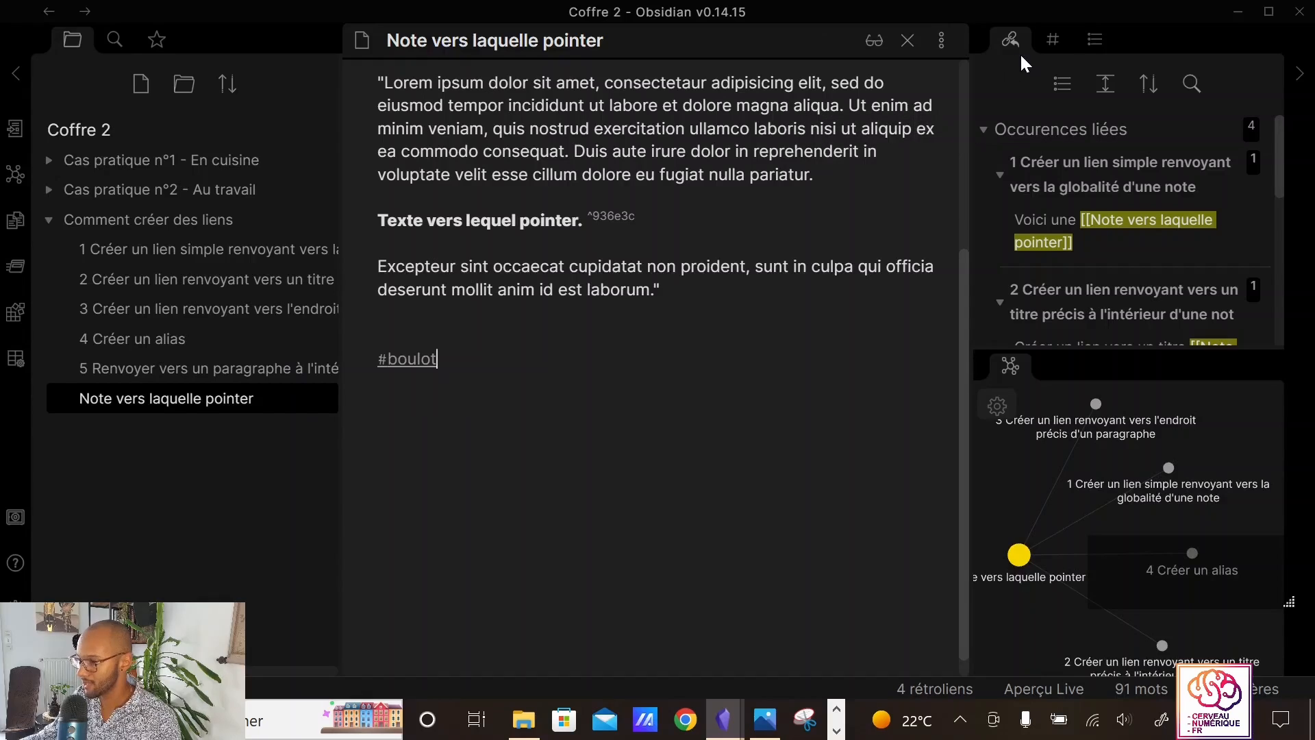
{"action": "left_click", "coordinate": [1054, 39]}
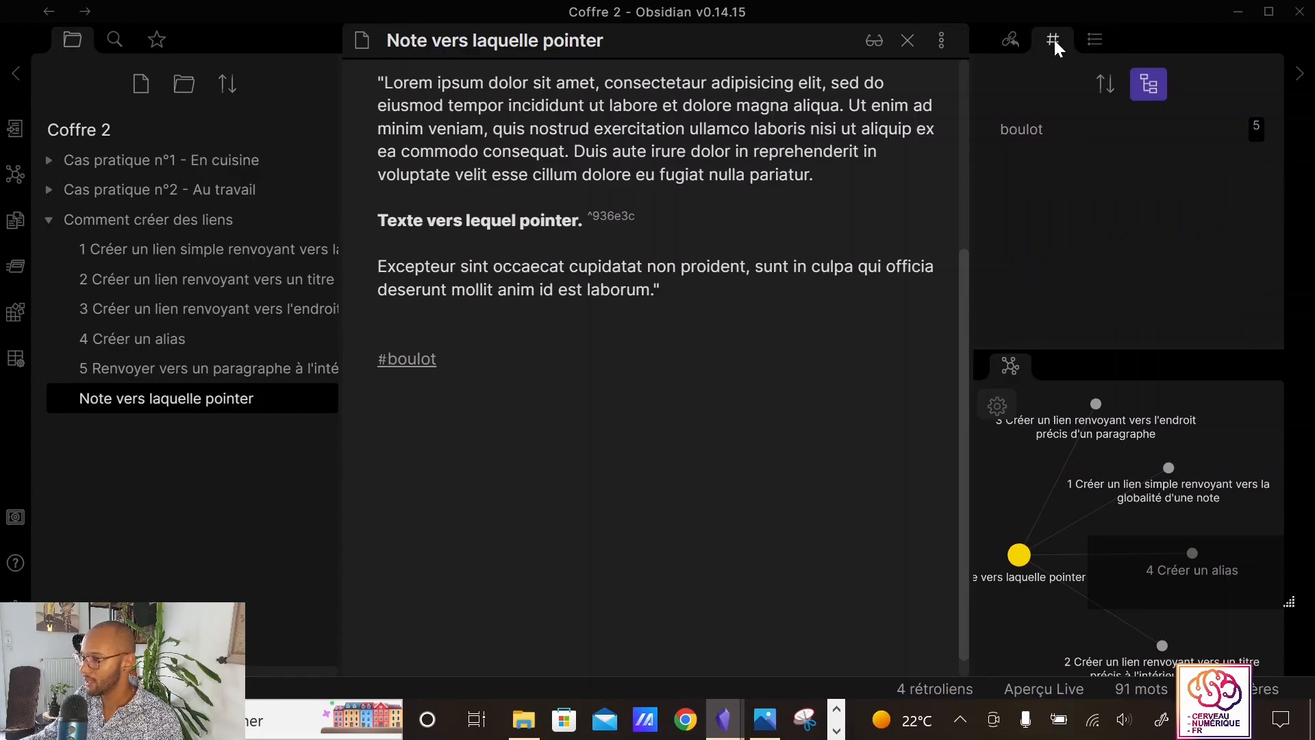
{"action": "left_click", "coordinate": [1052, 138]}
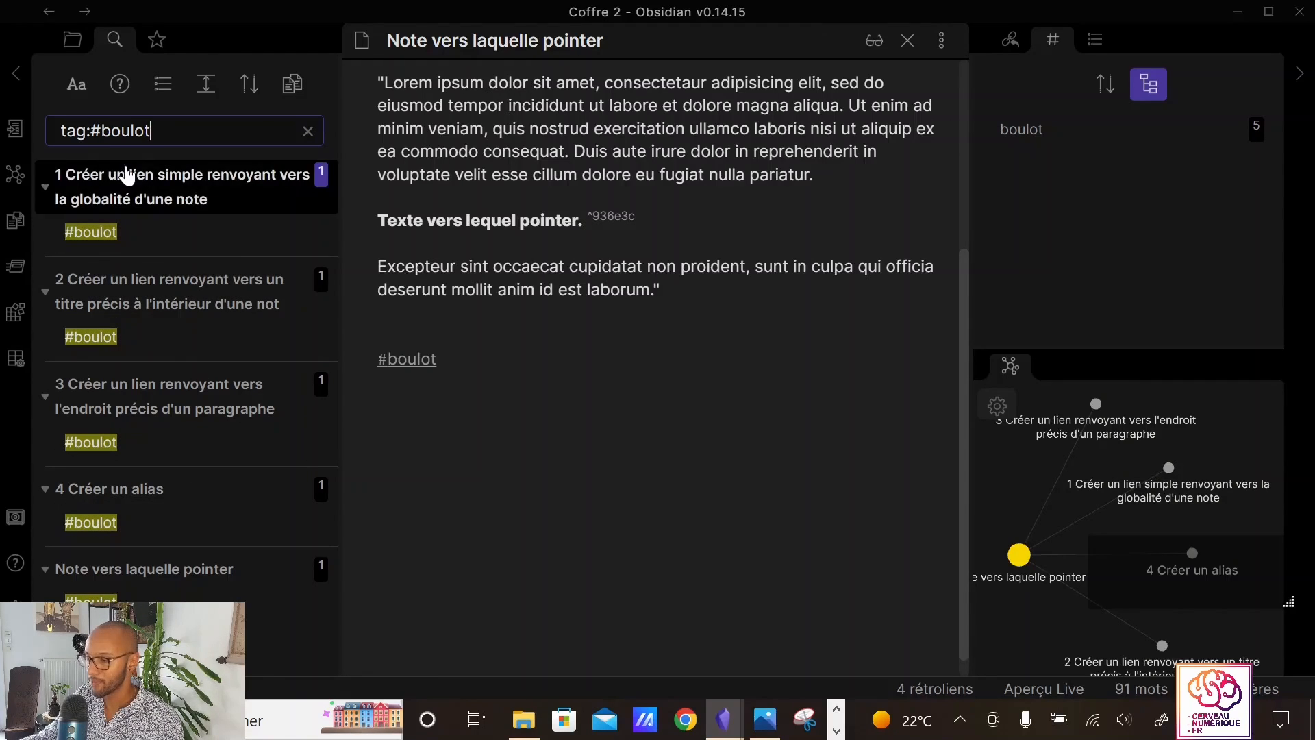
Open the vault's graph view with the file sidebar collapsed and its filter settings shown, briefly switching the tags display on and off
{"action": "left_click", "coordinate": [16, 175]}
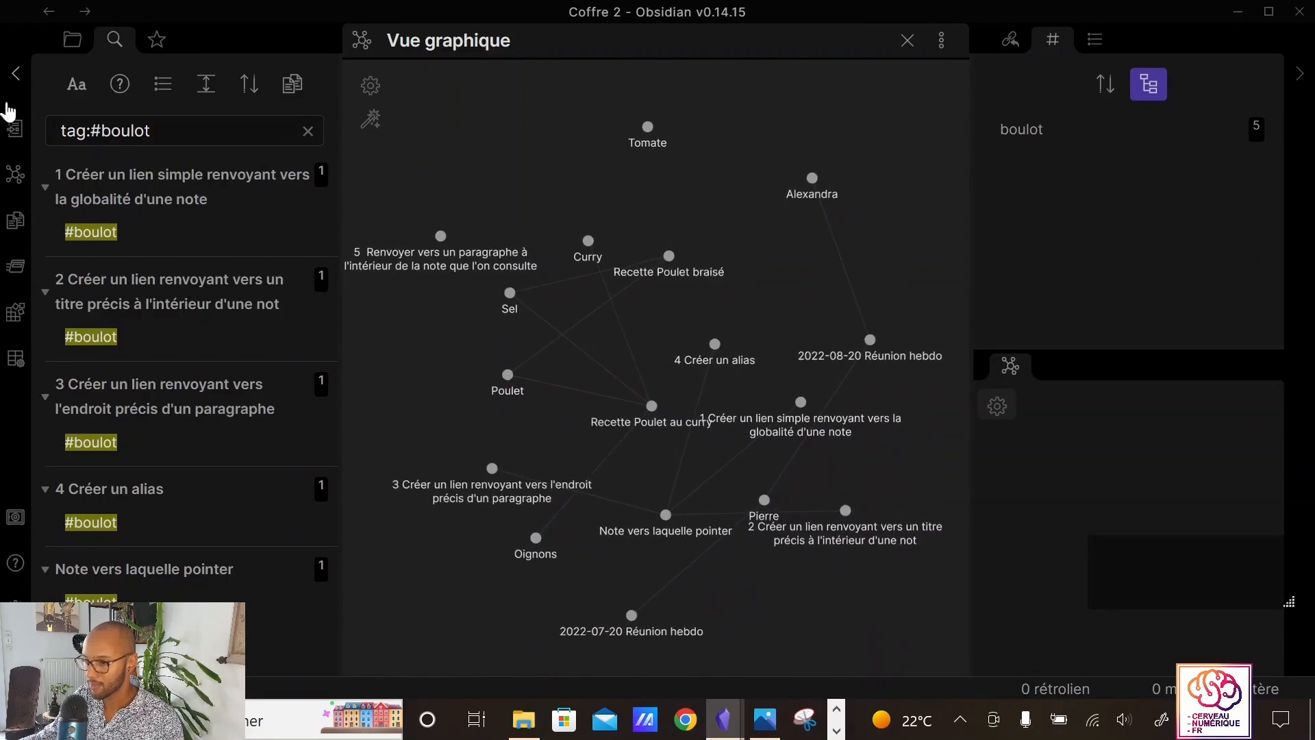
{"action": "left_click", "coordinate": [15, 73]}
{"action": "left_click", "coordinate": [50, 85]}
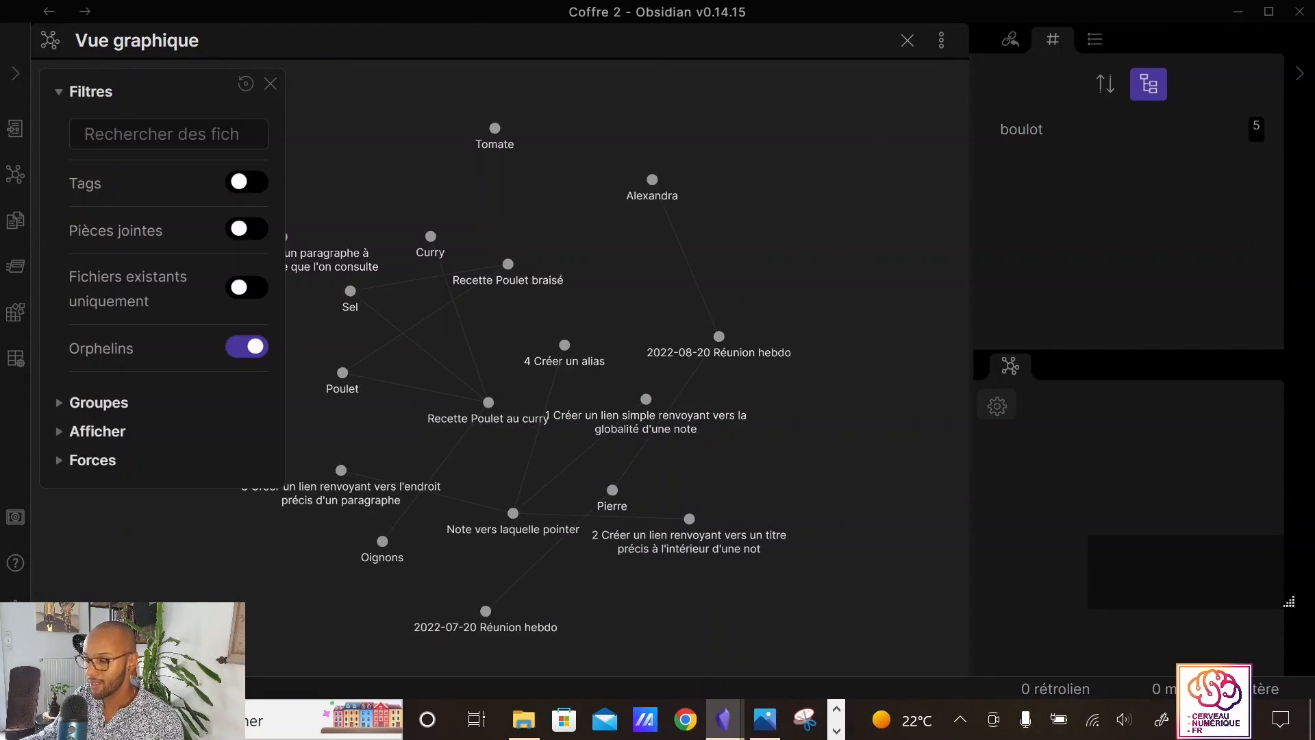
{"action": "left_click", "coordinate": [238, 182]}
{"action": "left_click", "coordinate": [240, 183]}
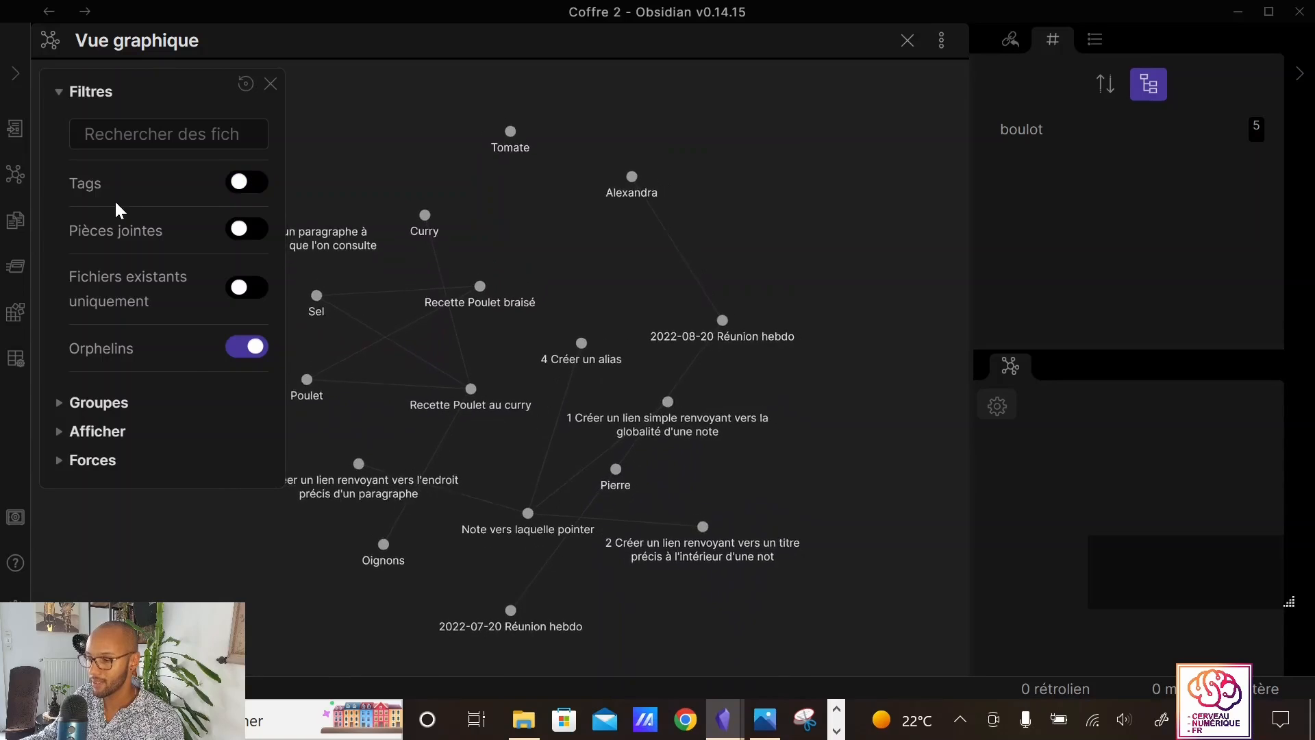
Filter the graph with tag:#boulot and examine the linked notes that carry this tag
{"action": "left_click", "coordinate": [141, 136]}
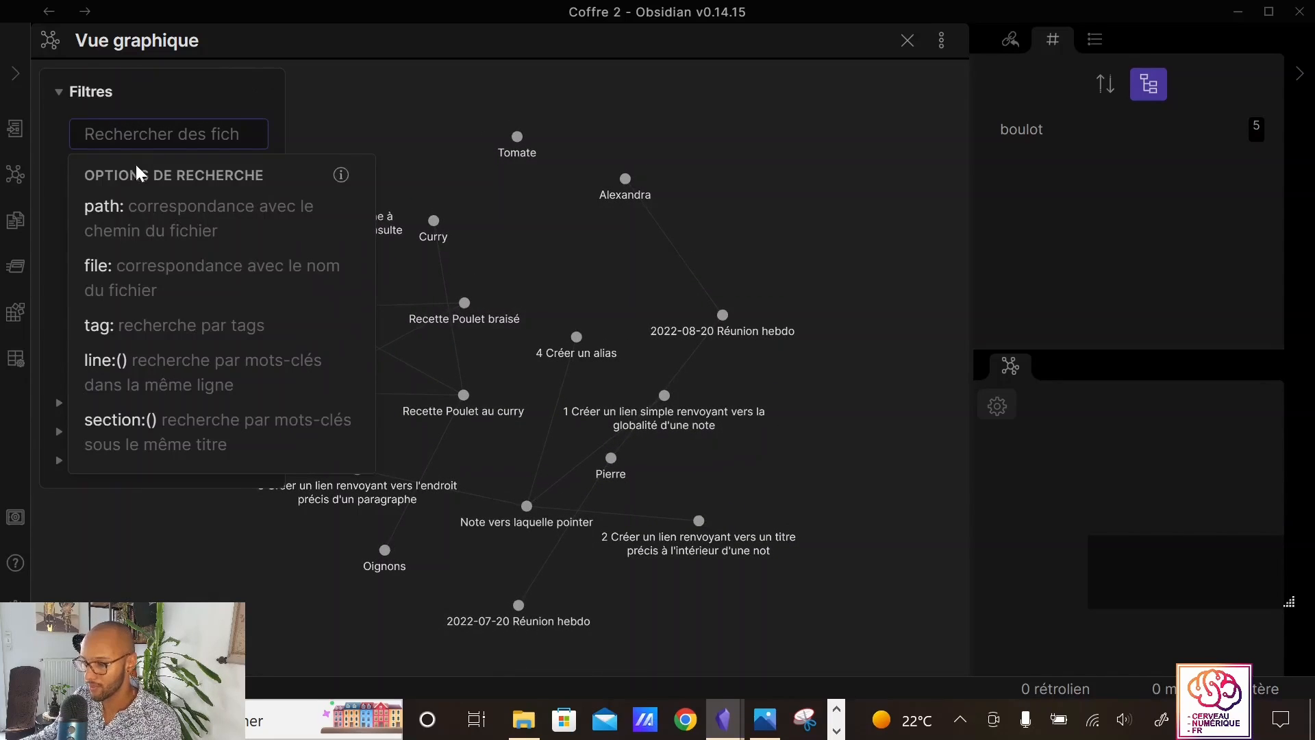
{"action": "left_click", "coordinate": [154, 327]}
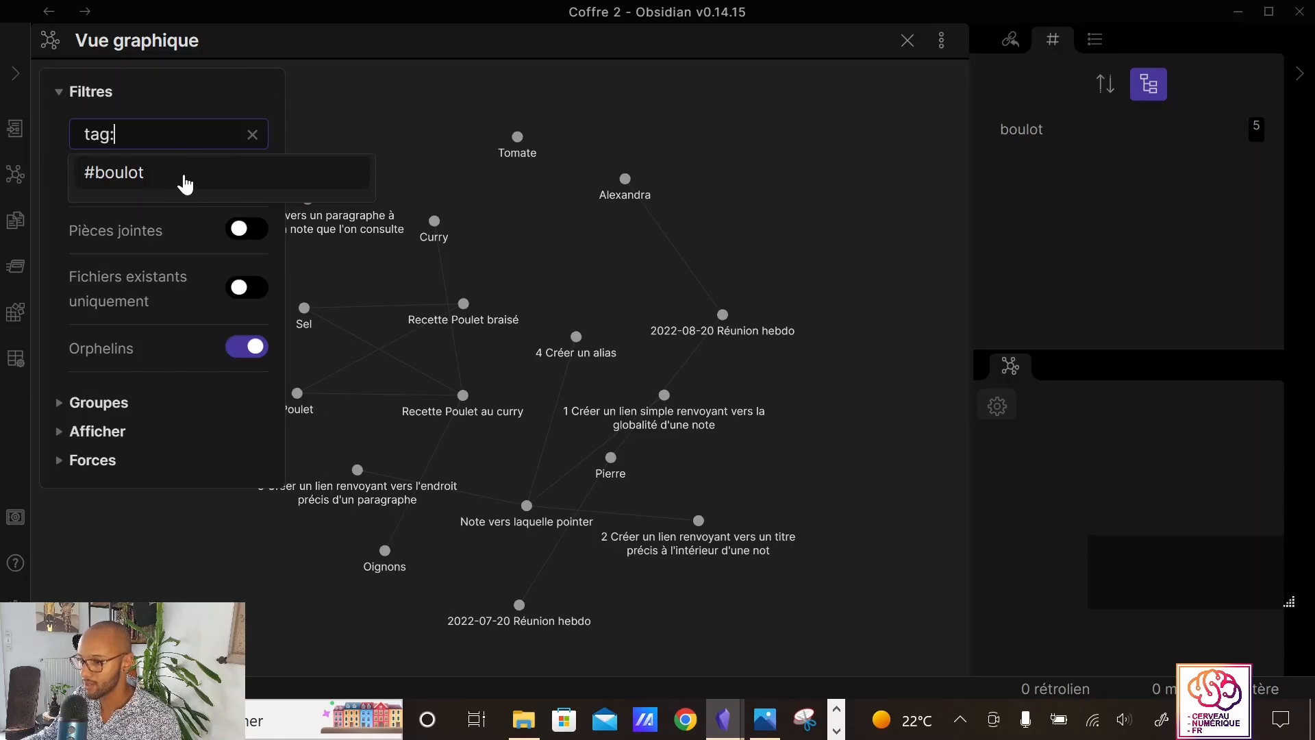
{"action": "left_click", "coordinate": [183, 173]}
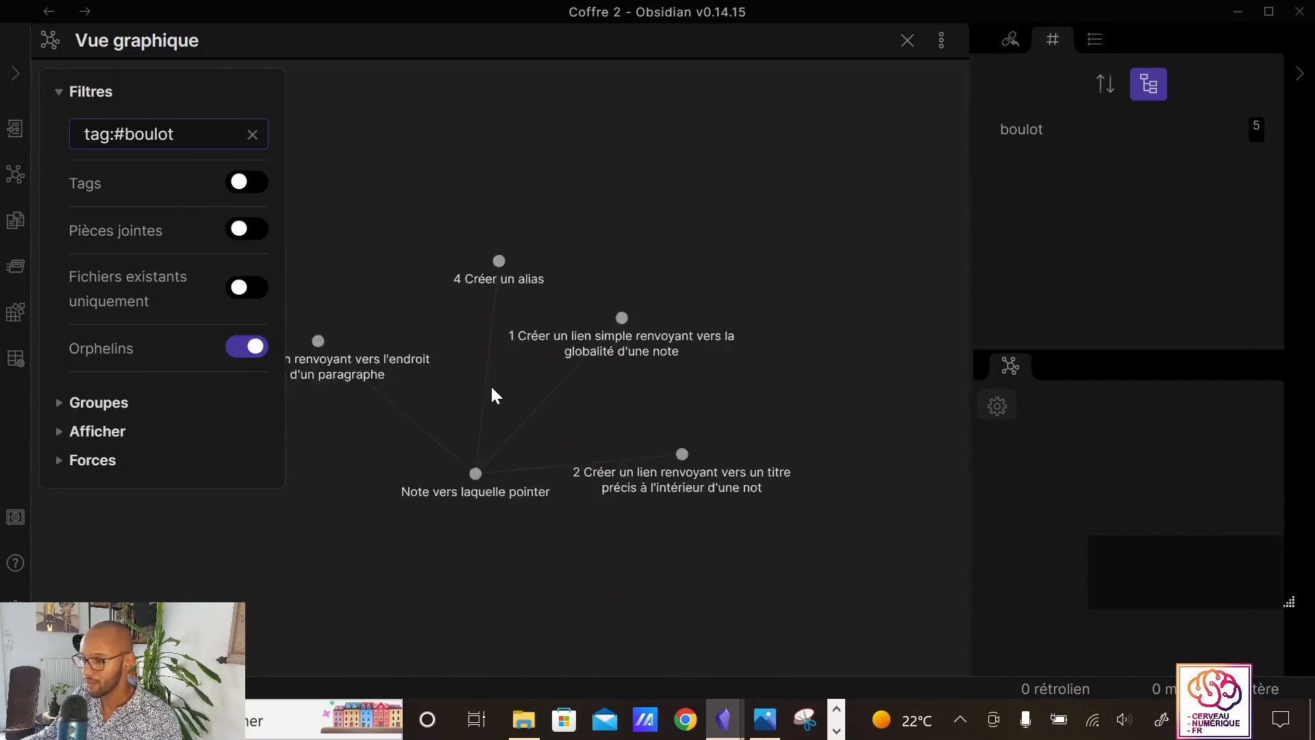
{"action": "scroll", "coordinate": [490, 385], "scroll_direction": "up", "scroll_amount": 4}
{"action": "scroll", "coordinate": [620, 351], "scroll_direction": "down", "scroll_amount": 5}
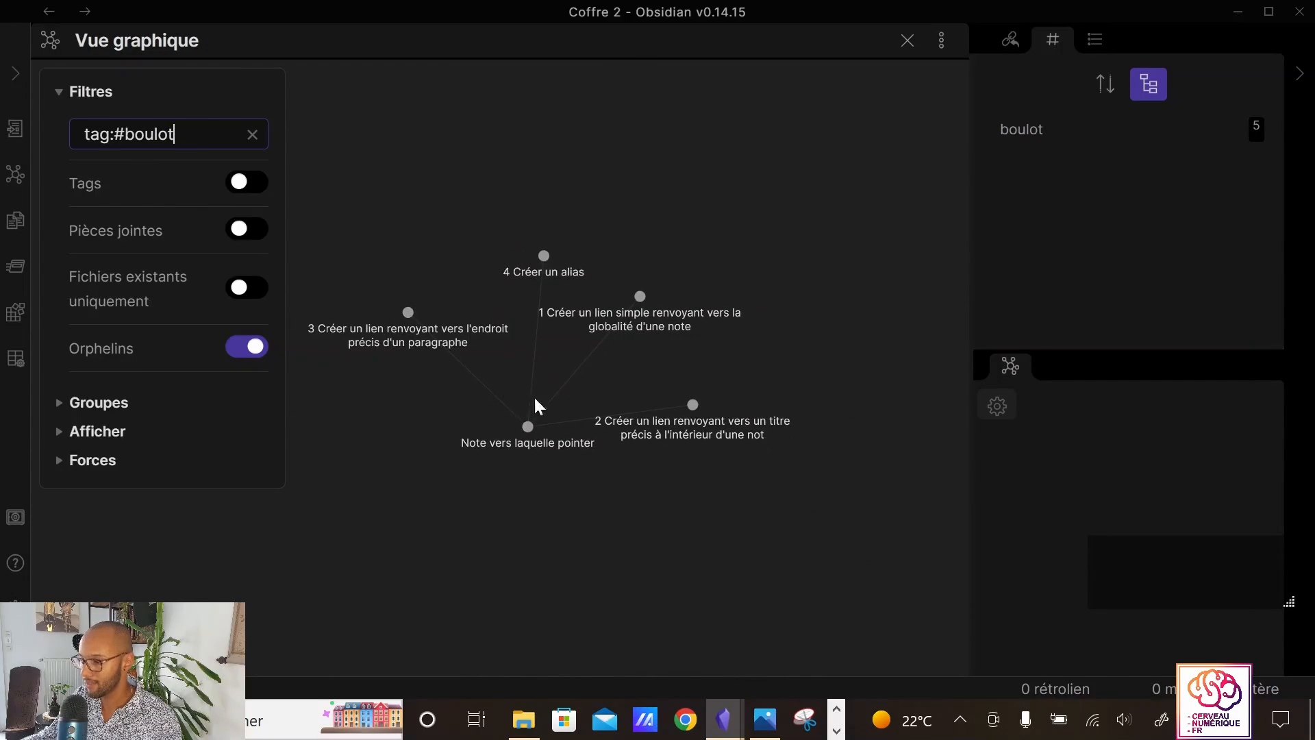